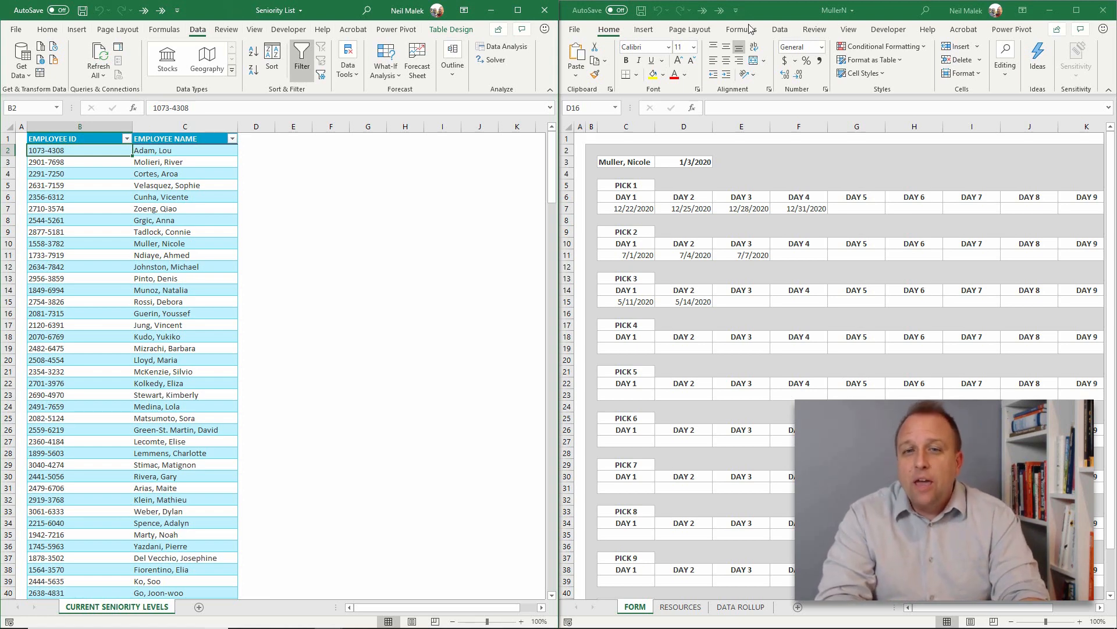
Close the employee's request workbook and load the seniority table from its range into Power Query
click(1103, 17)
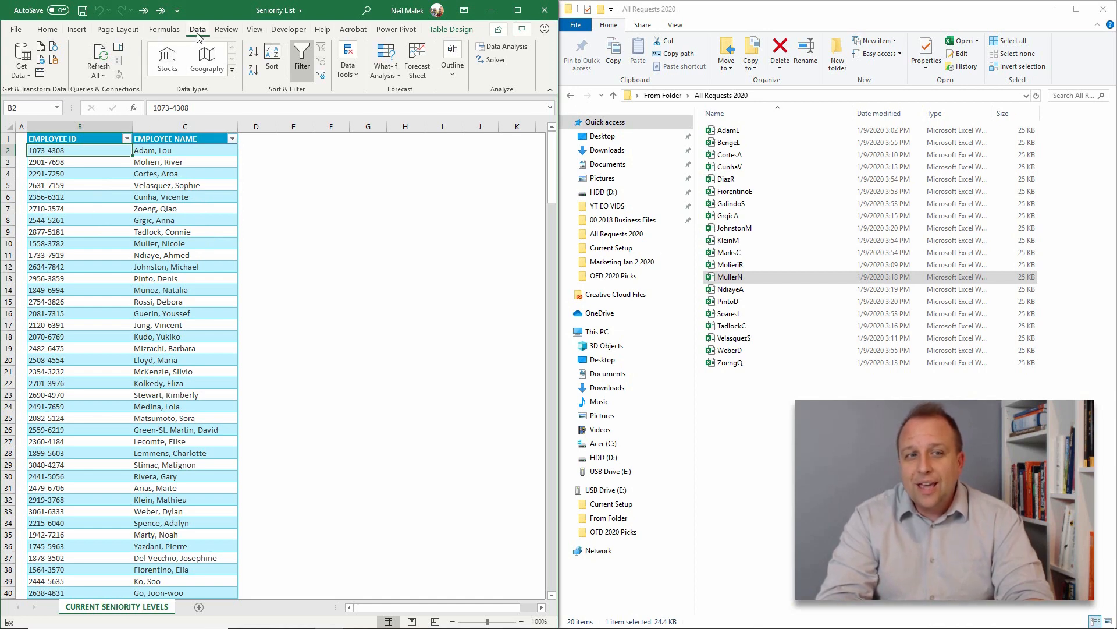
click(517, 10)
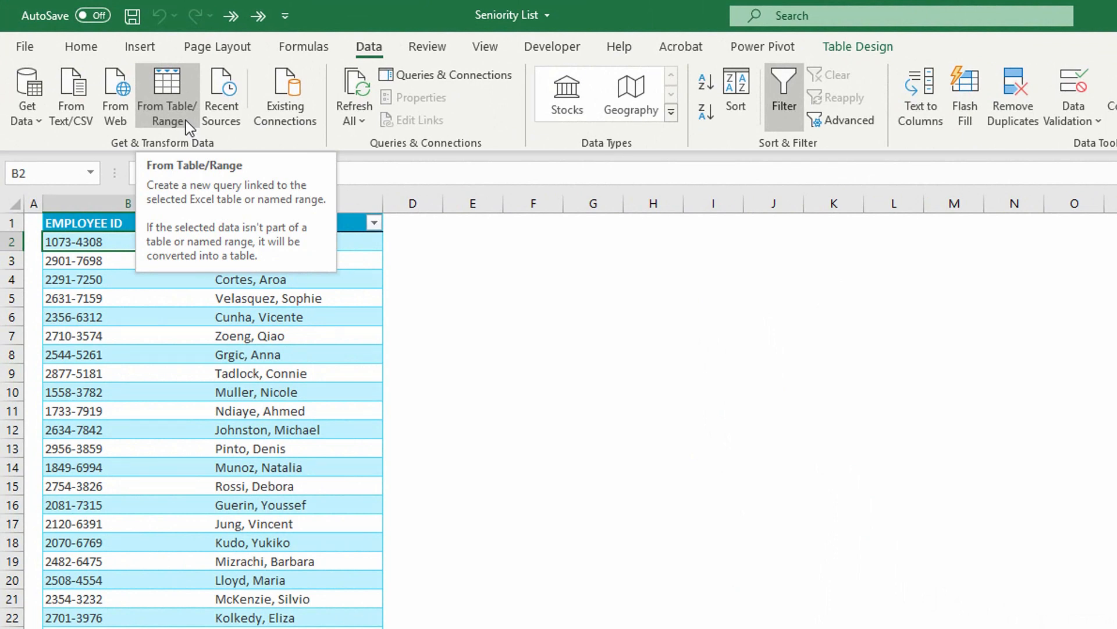
click(186, 121)
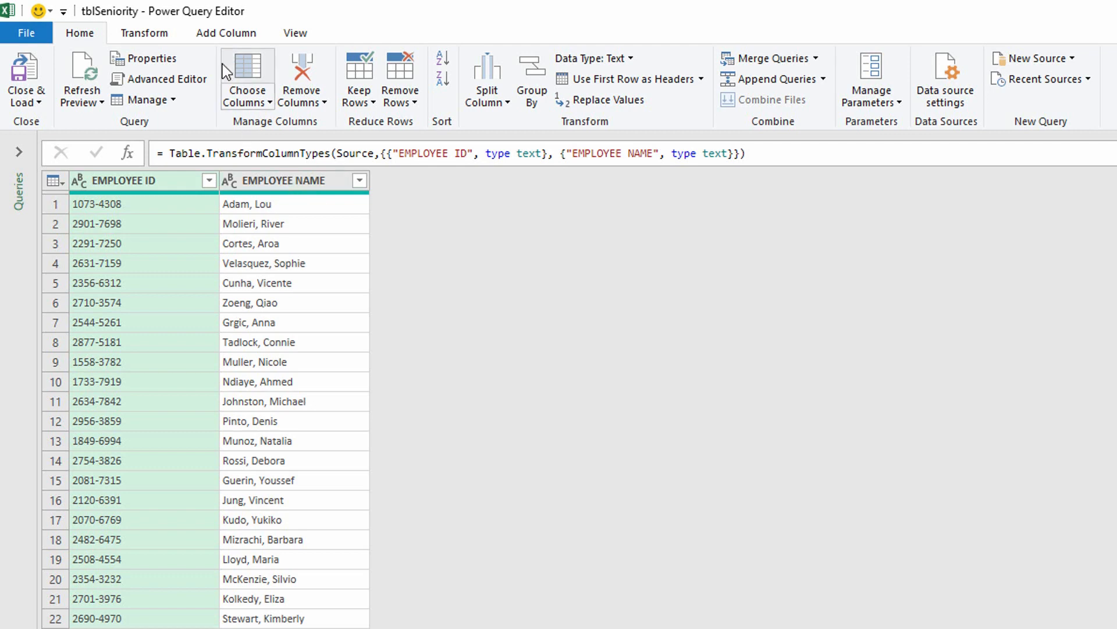
Add an index column starting from 1 and move it ahead of the EMPLOYEE ID column
click(235, 33)
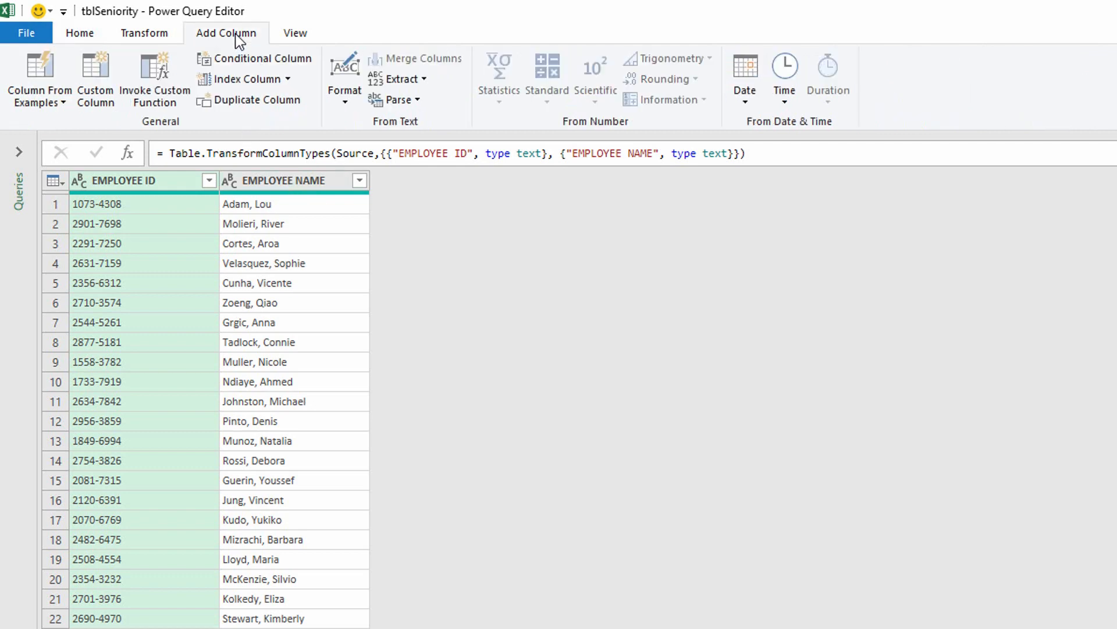
click(288, 85)
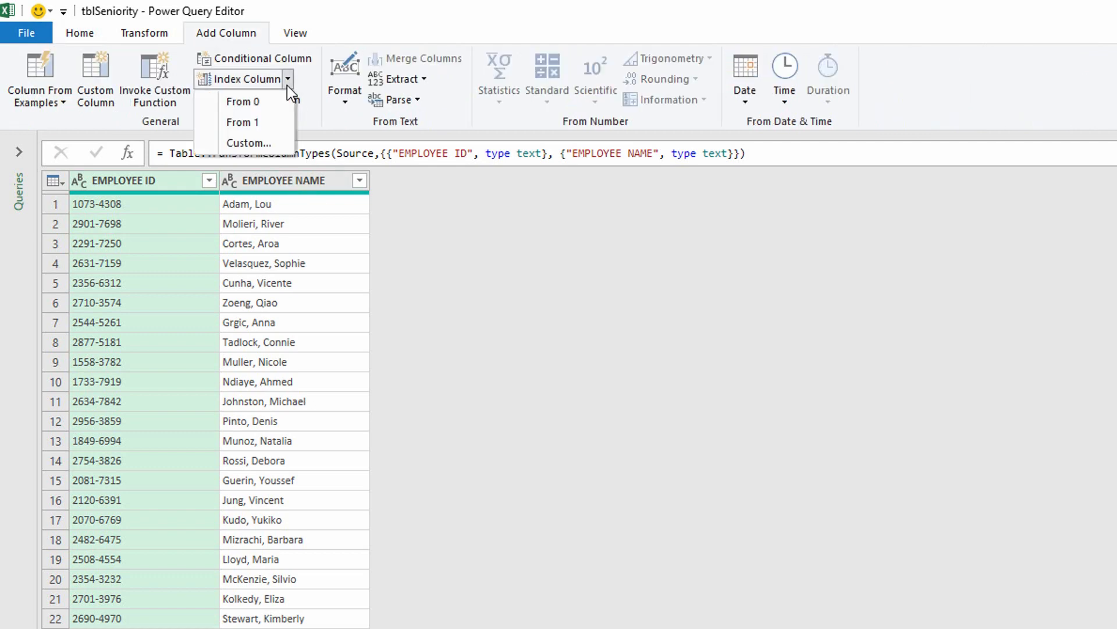
click(260, 123)
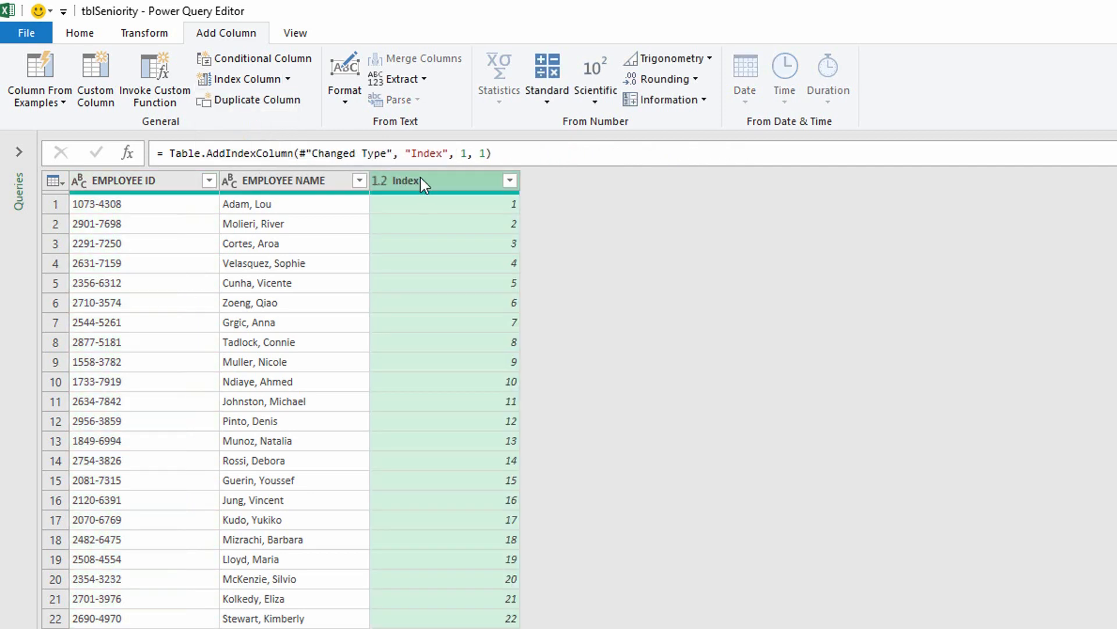
drag(420, 177, 96, 183)
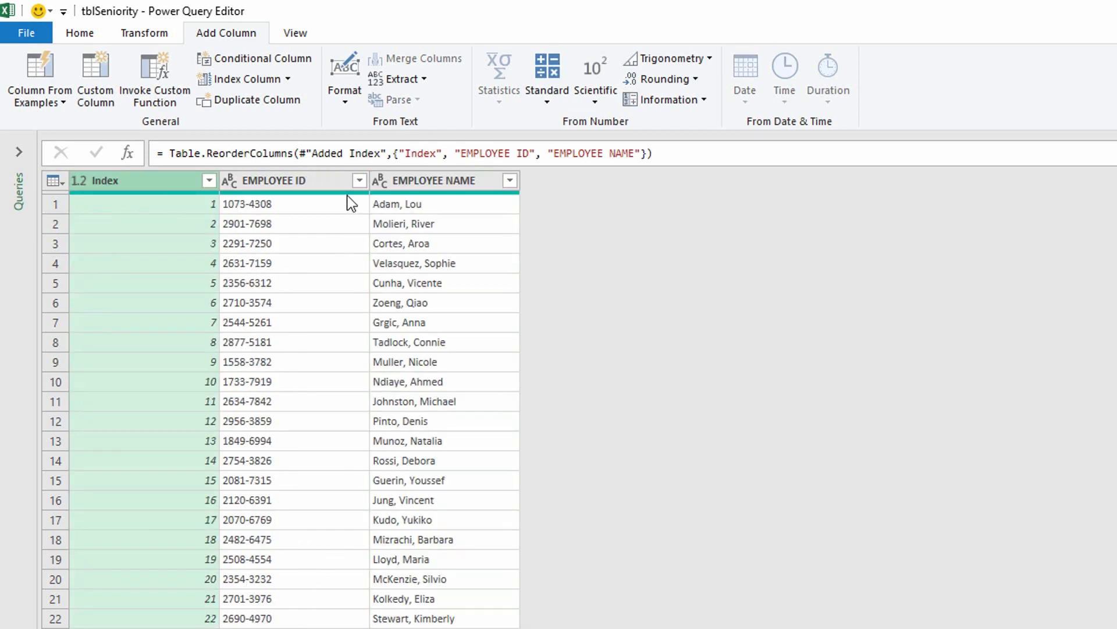
Sort the seniority rows by EMPLOYEE ID in ascending order
click(360, 180)
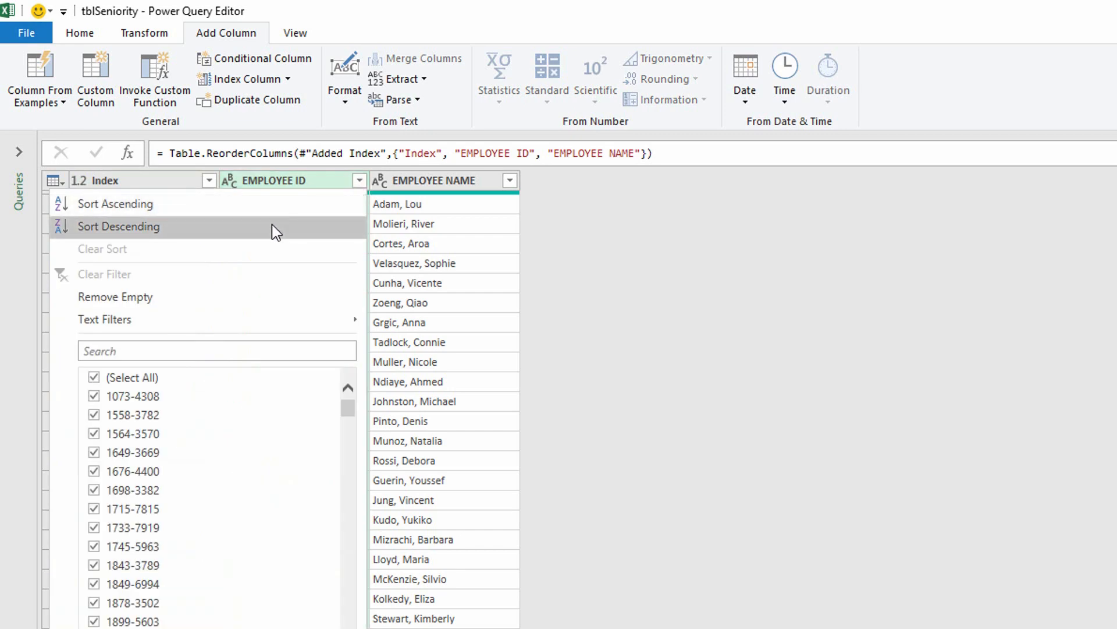
click(251, 215)
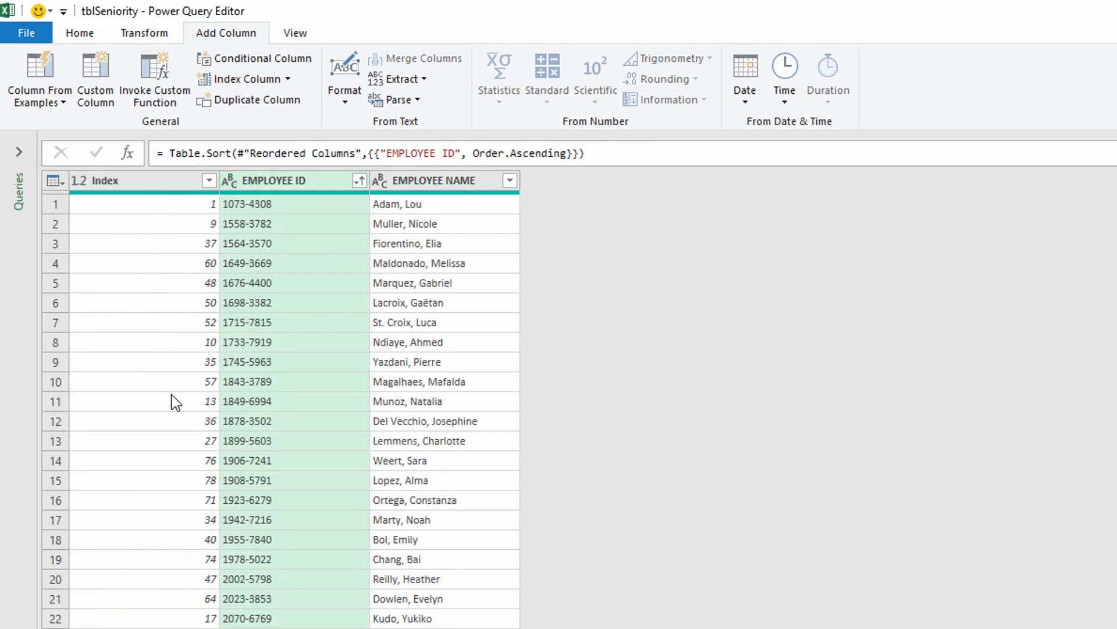
Sort the seniority rows by Index in ascending order and clear the sort on EMPLOYEE ID
click(208, 181)
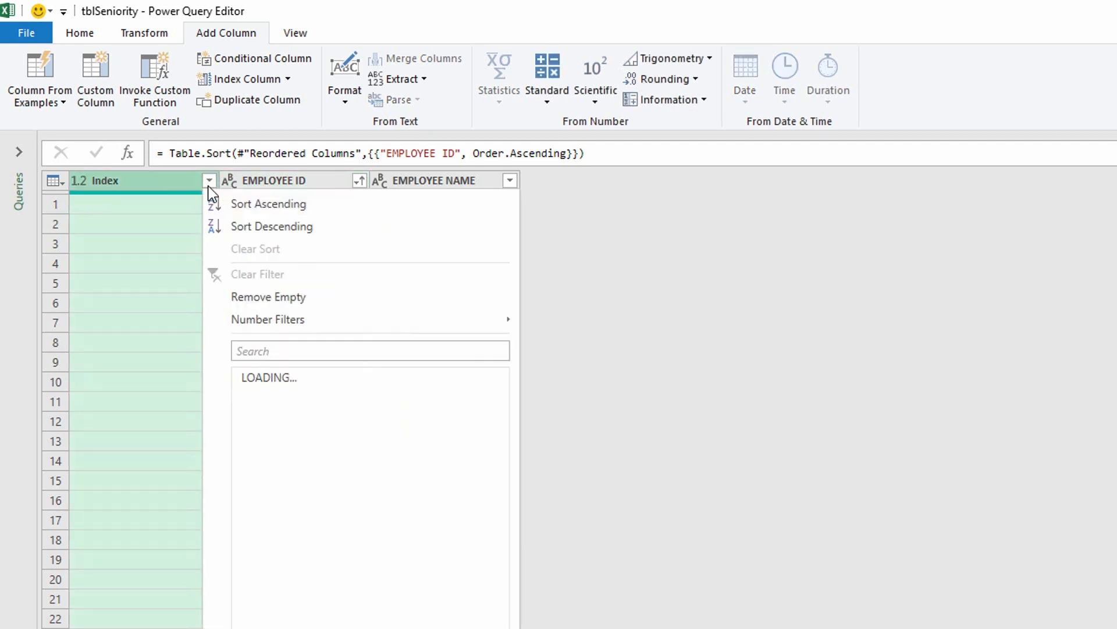
click(276, 204)
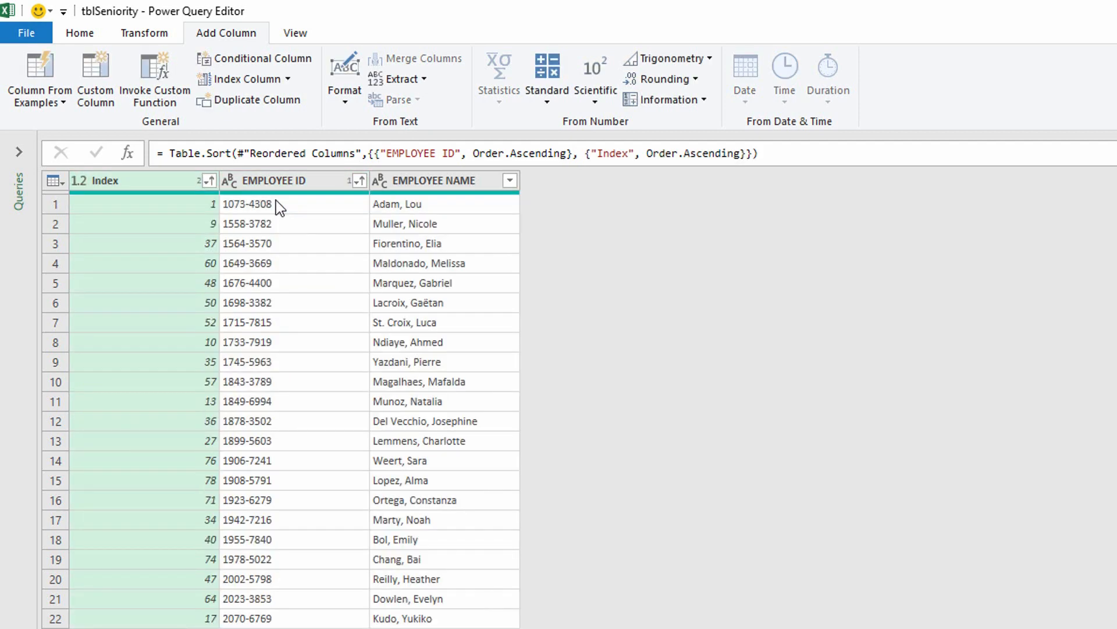
click(361, 180)
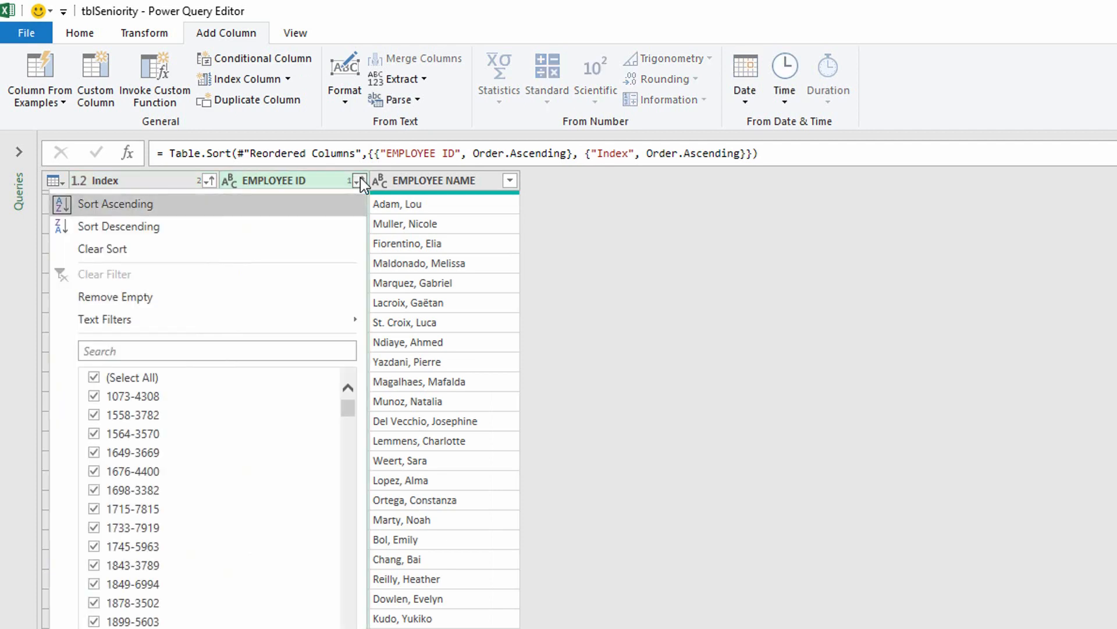
click(219, 256)
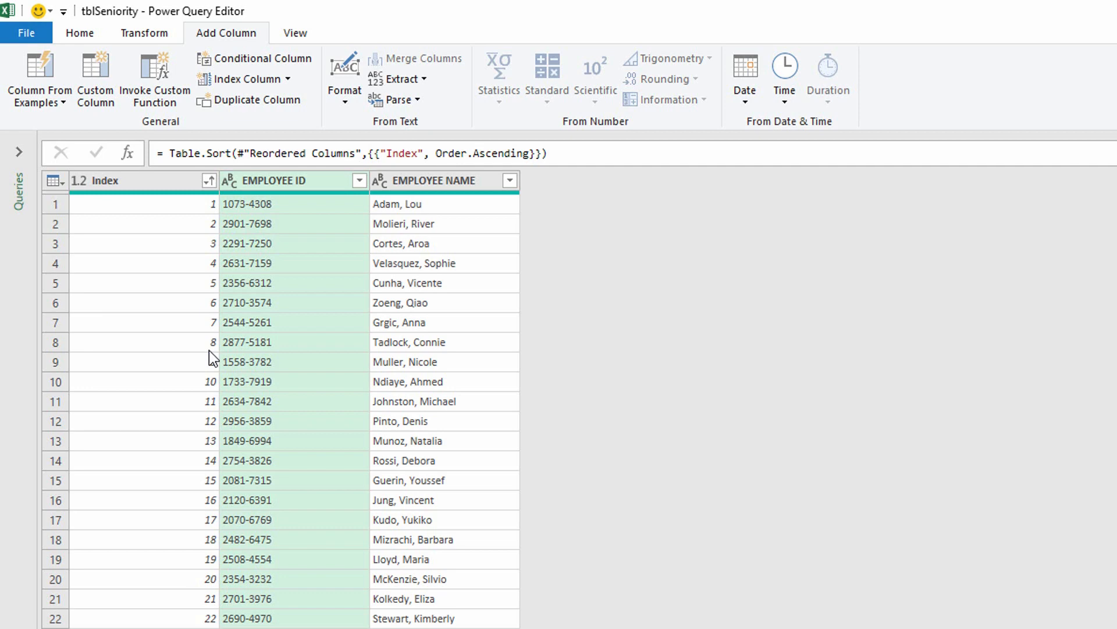
Add a new folder source pointing to the All Requests 2020 folder inside From Folder
click(86, 23)
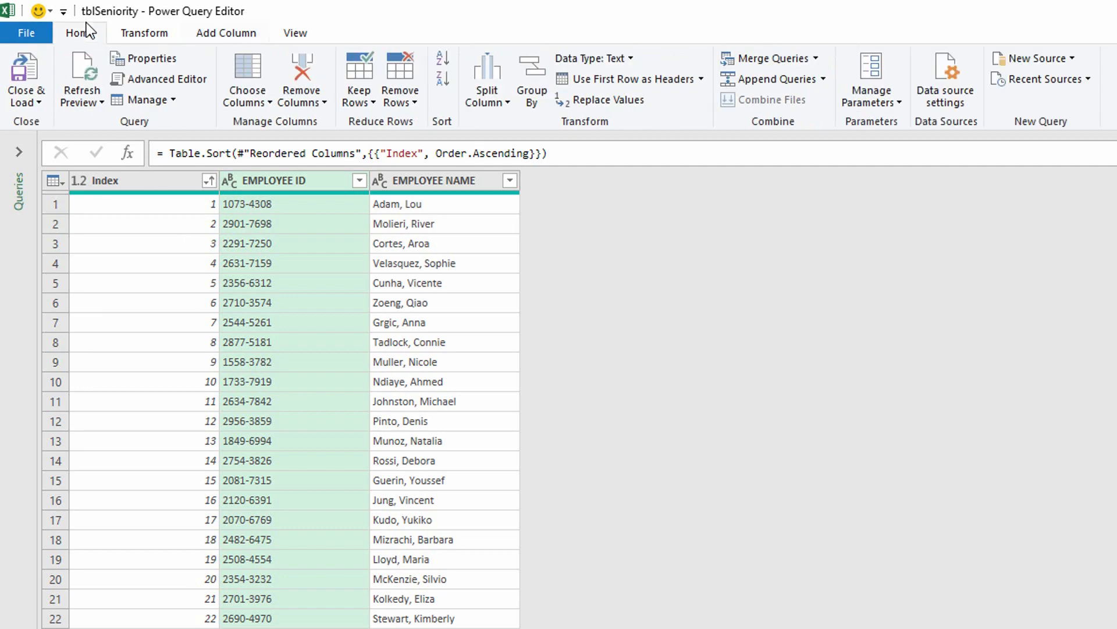
click(1065, 59)
mouse_move(729, 87)
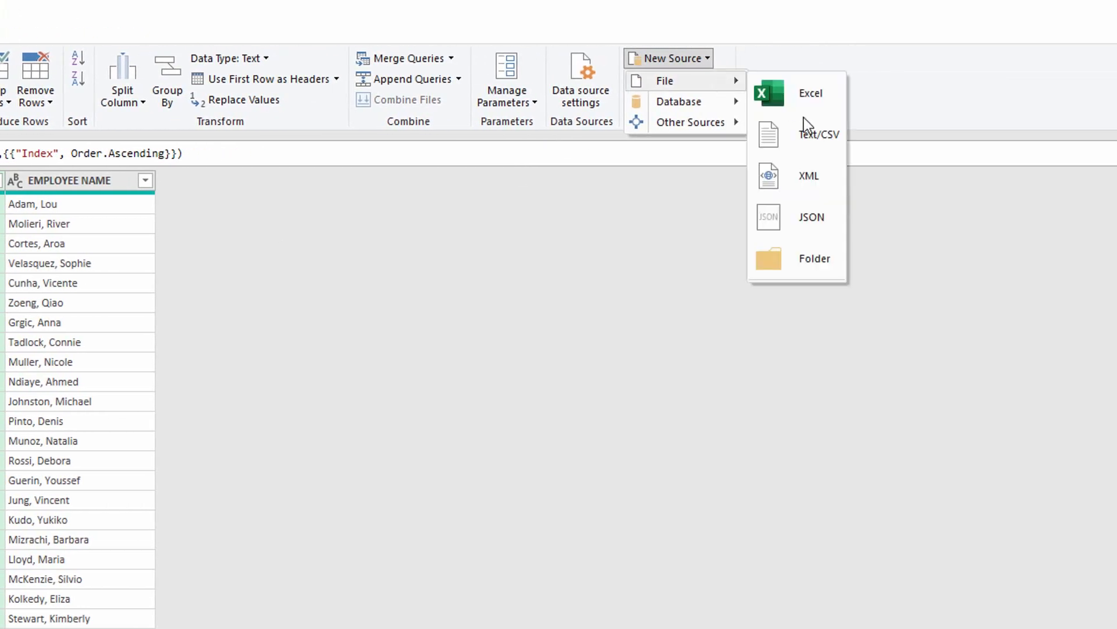
click(824, 271)
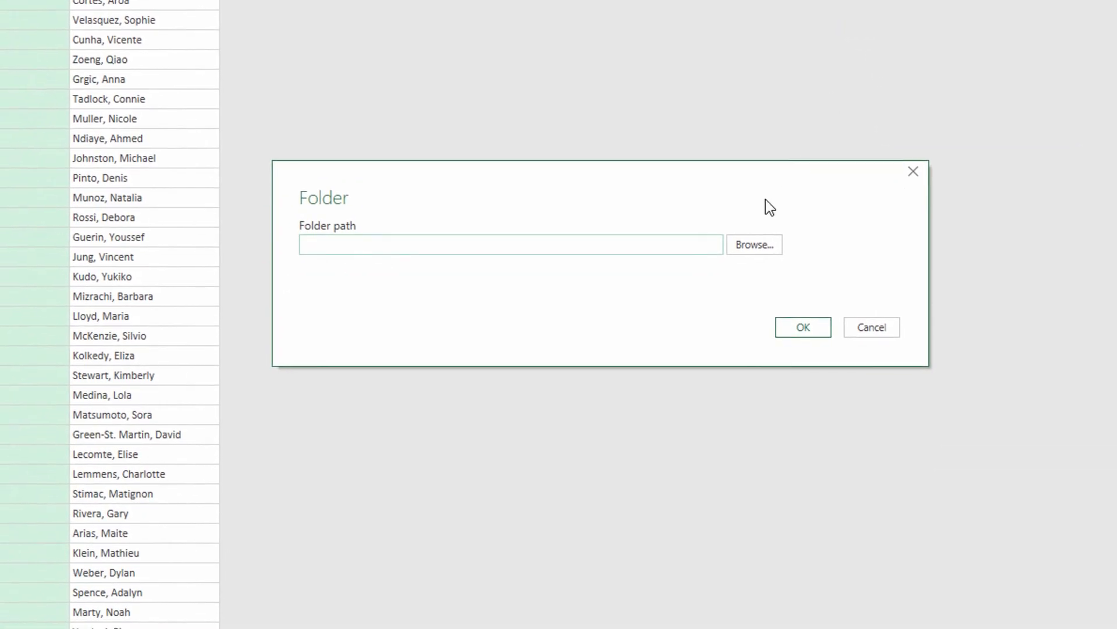
click(747, 252)
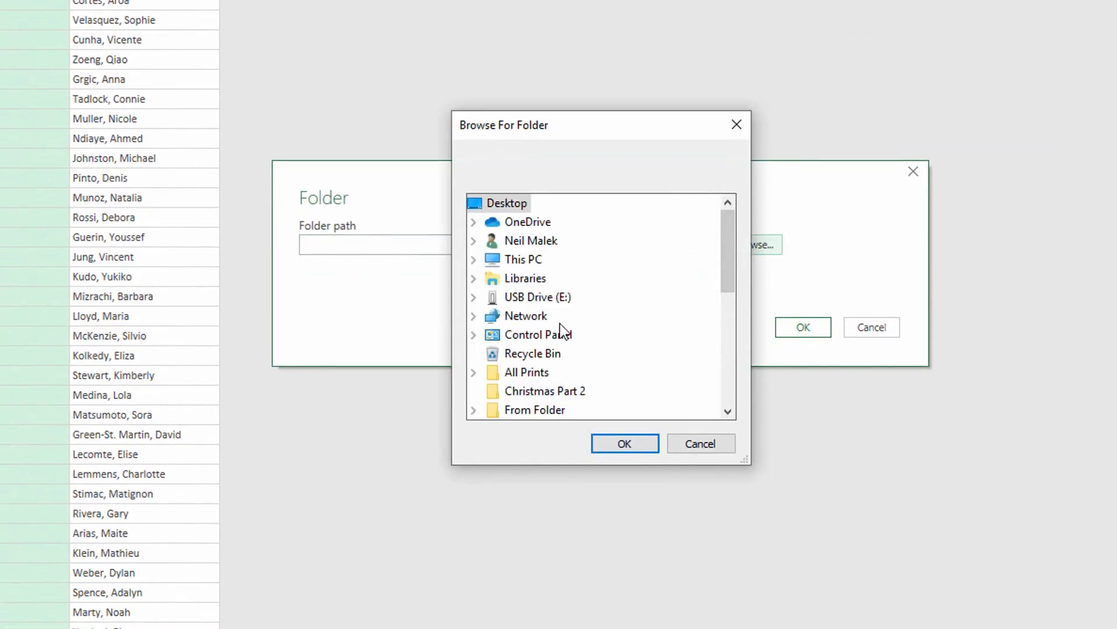
click(473, 409)
drag(731, 265, 727, 281)
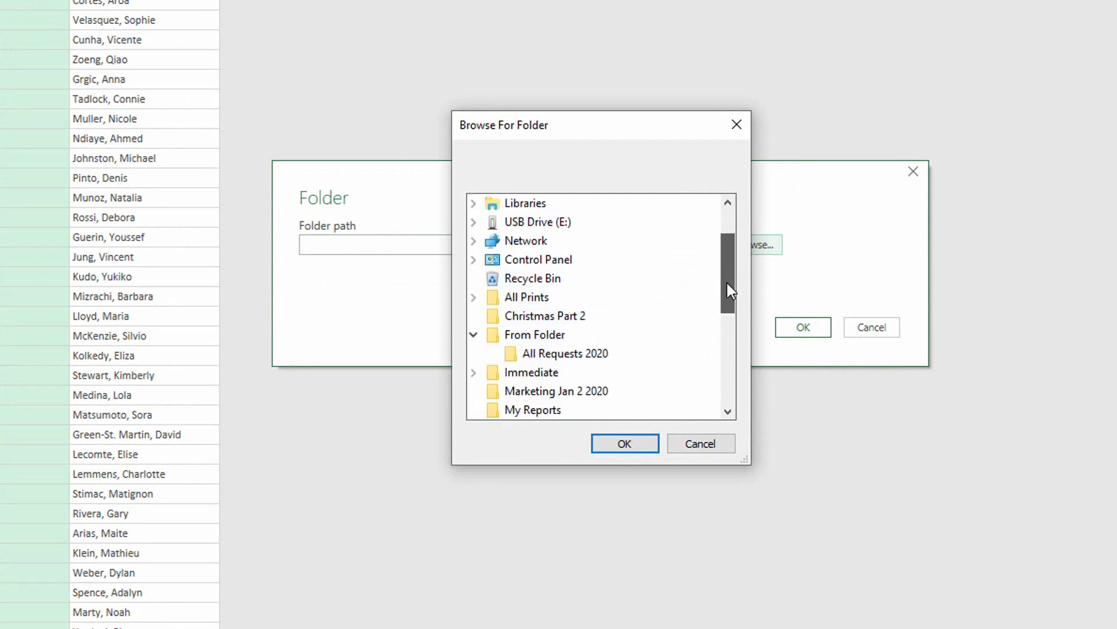
click(602, 353)
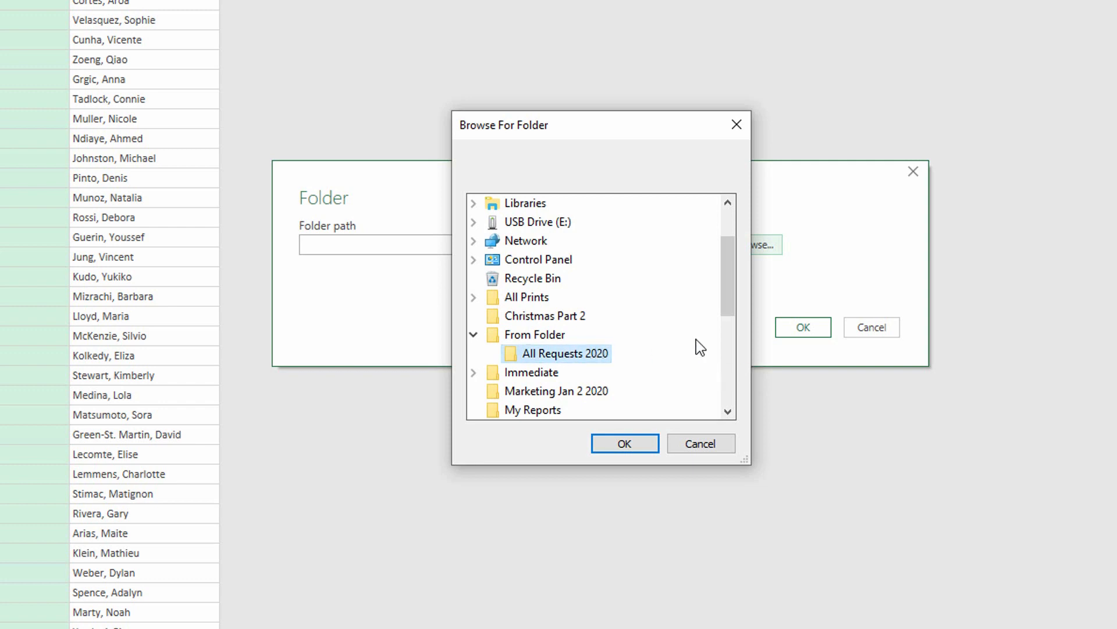
click(619, 445)
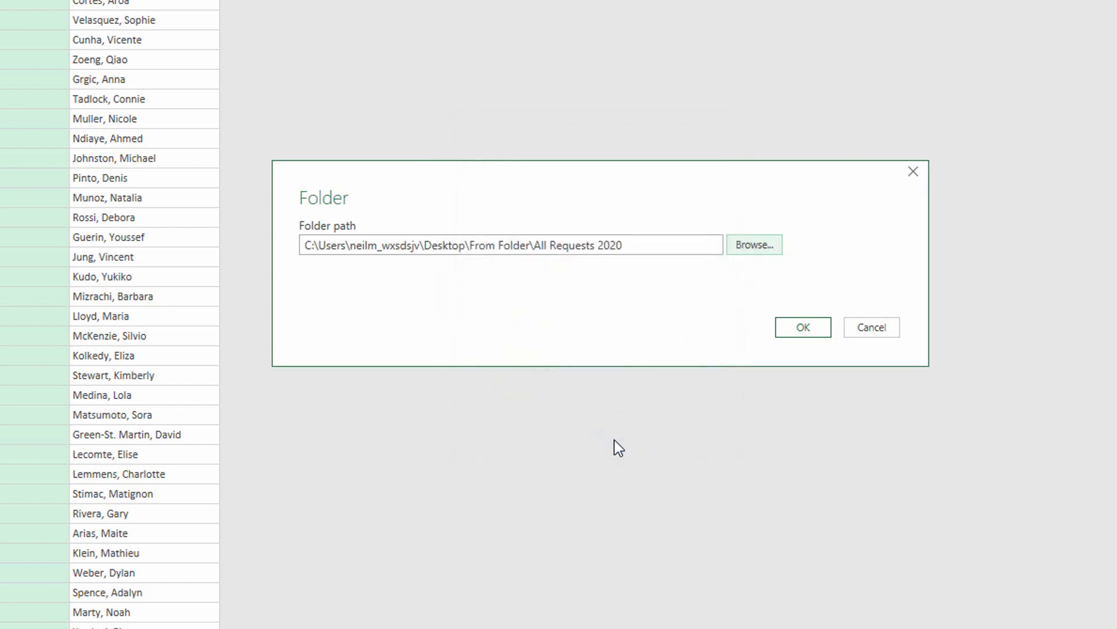
click(802, 327)
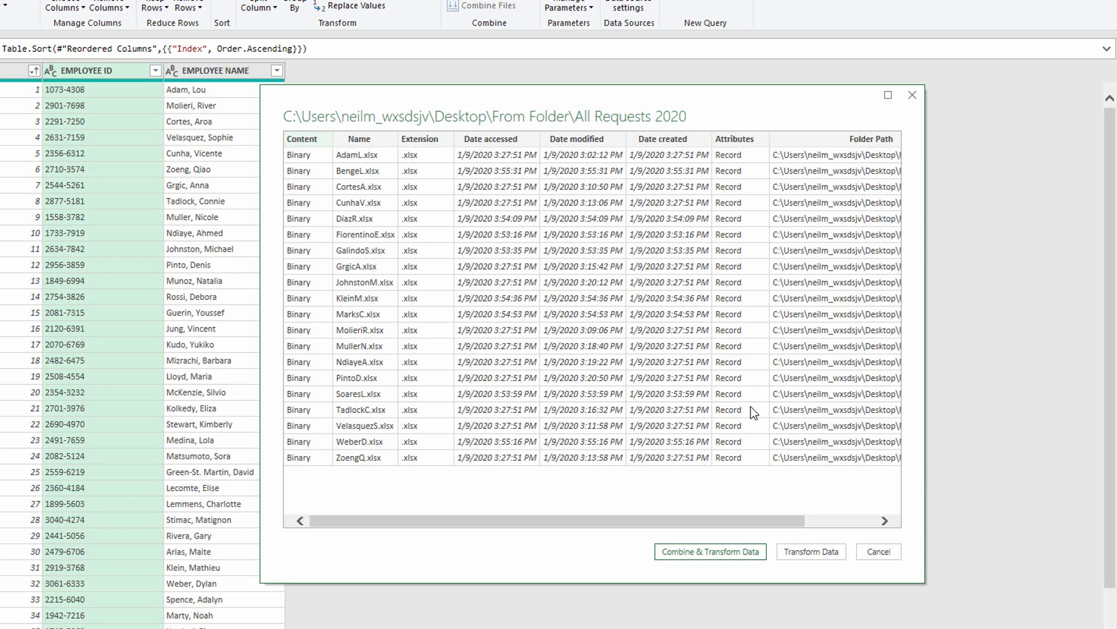
Combine and transform the folder's files using the tblPickData table, with the first file as the sample
click(714, 553)
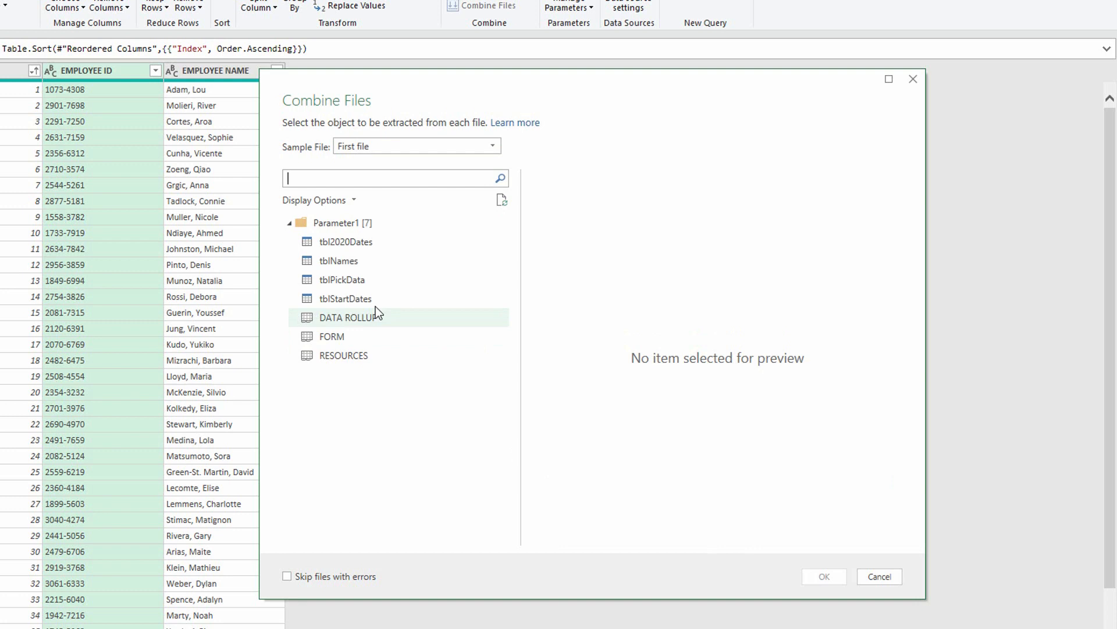
click(350, 280)
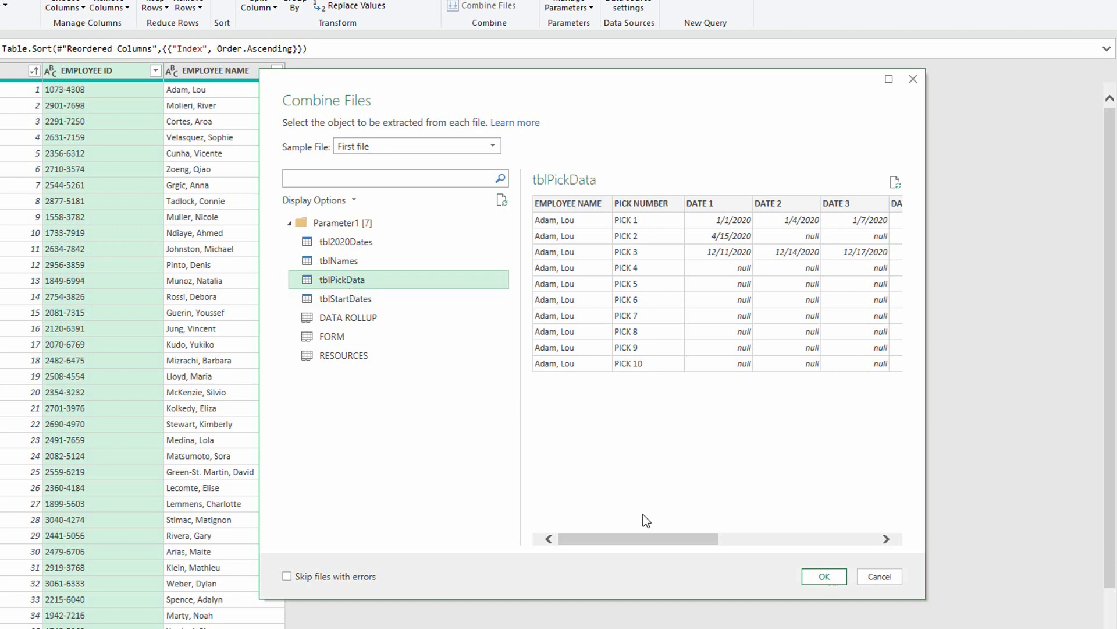
click(825, 576)
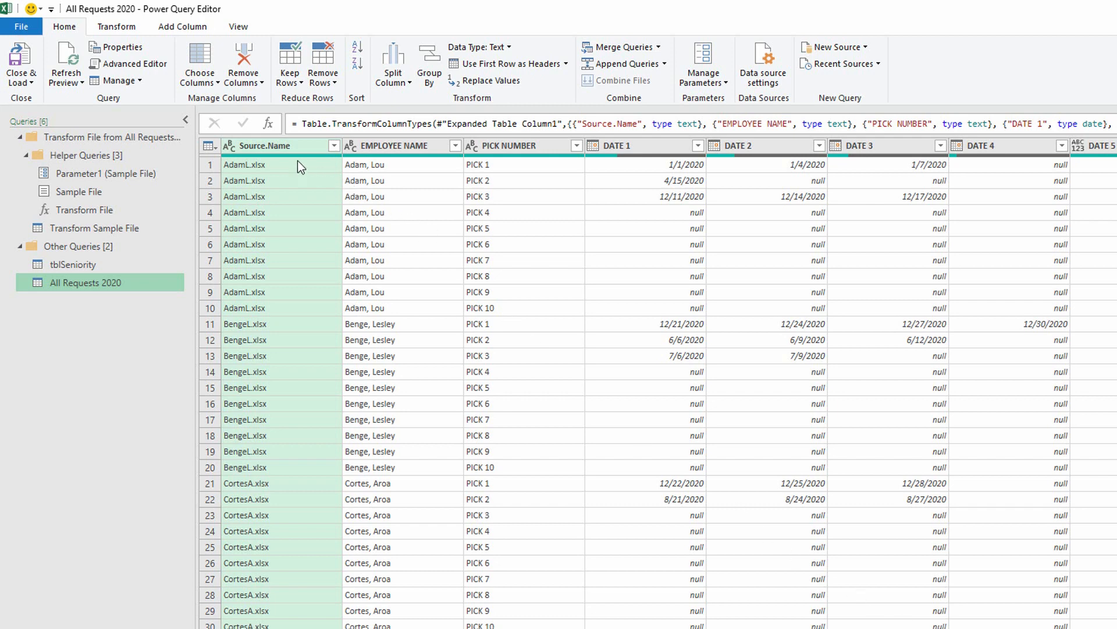
Remove the Source.Name column and split PICK NUMBER by a space delimiter at each occurrence
right_click(279, 148)
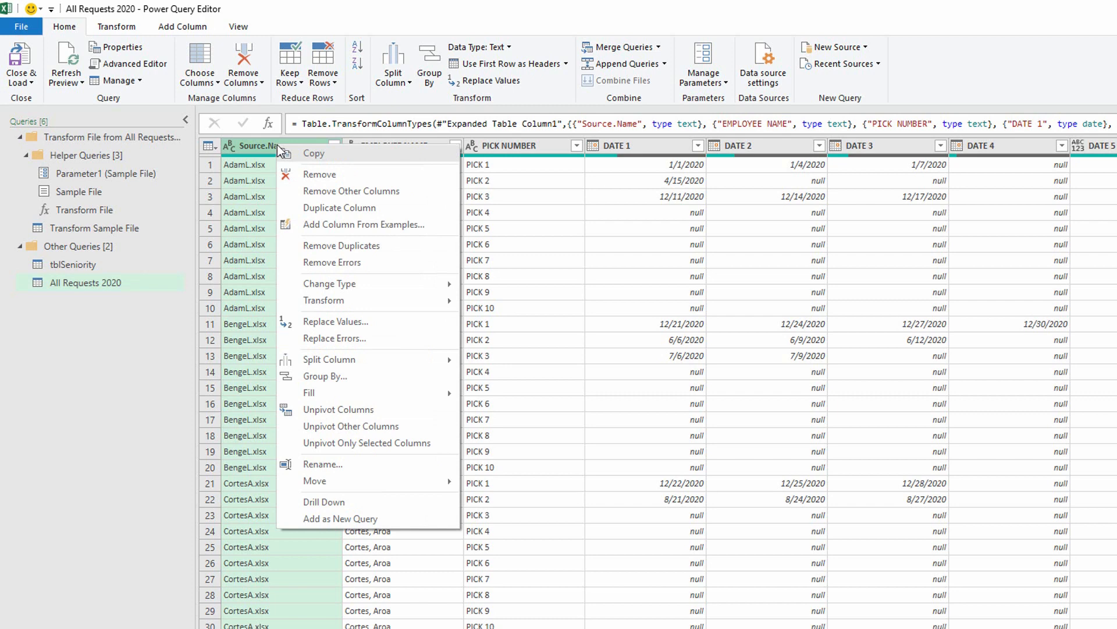
click(321, 176)
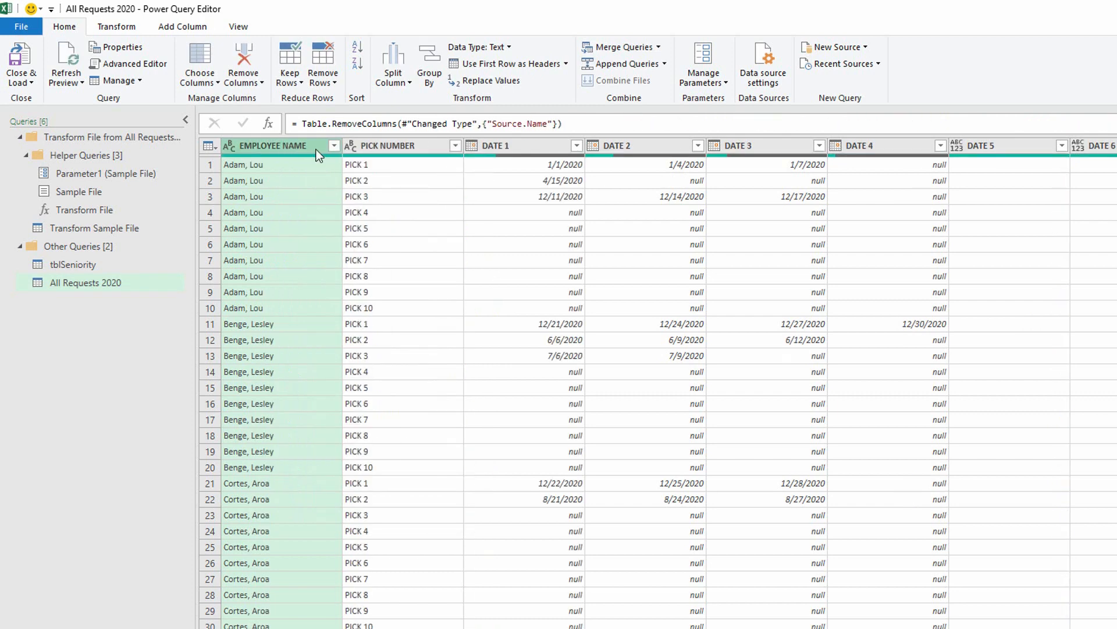
click(383, 148)
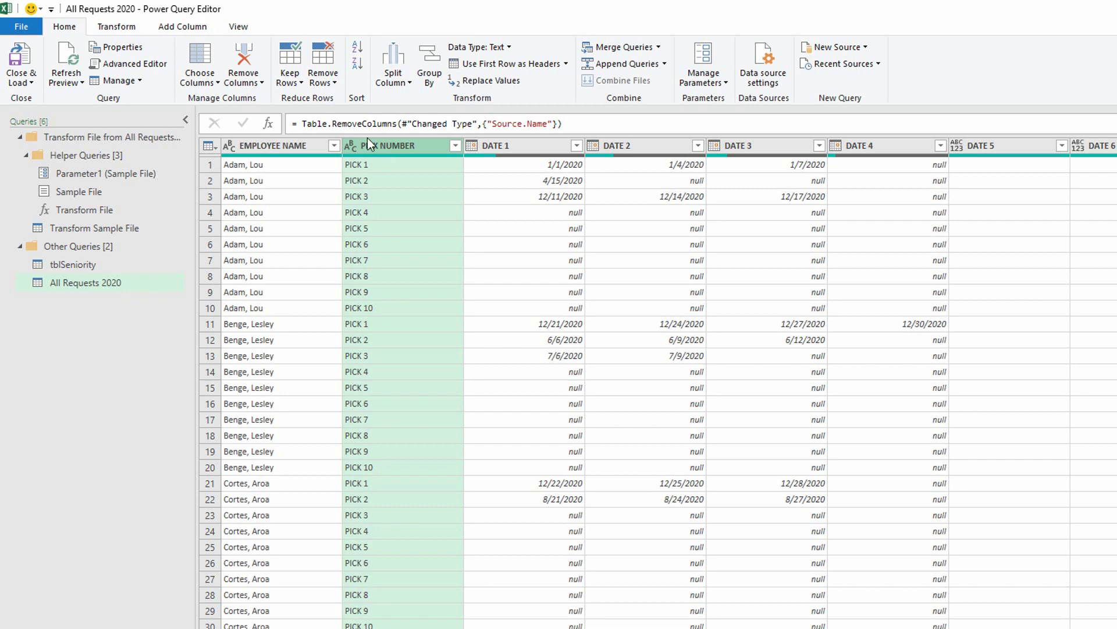
click(396, 79)
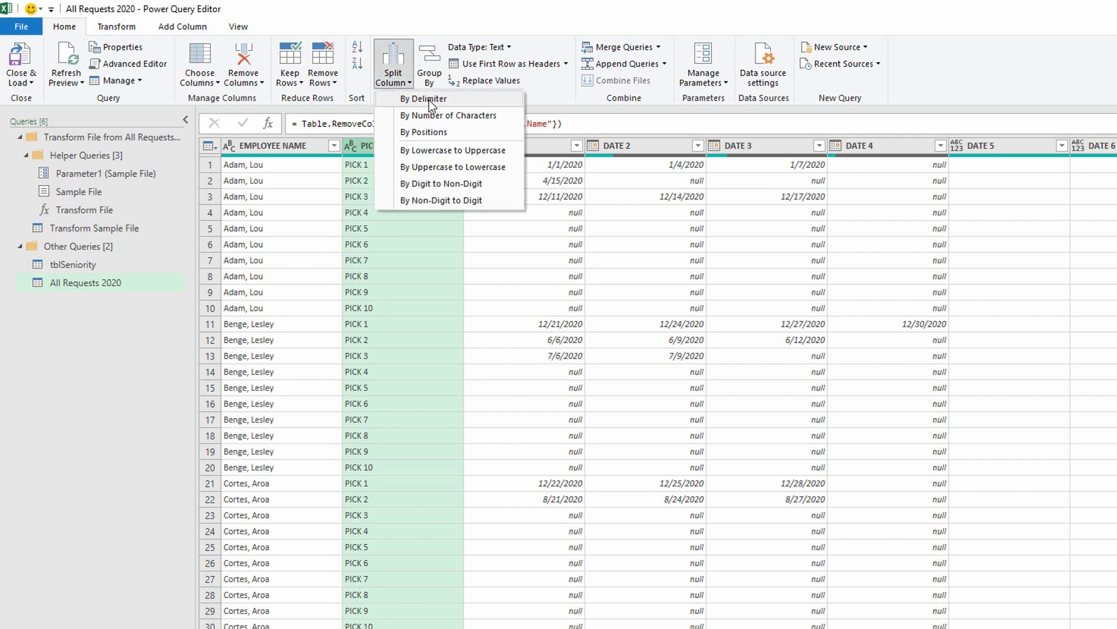
click(428, 100)
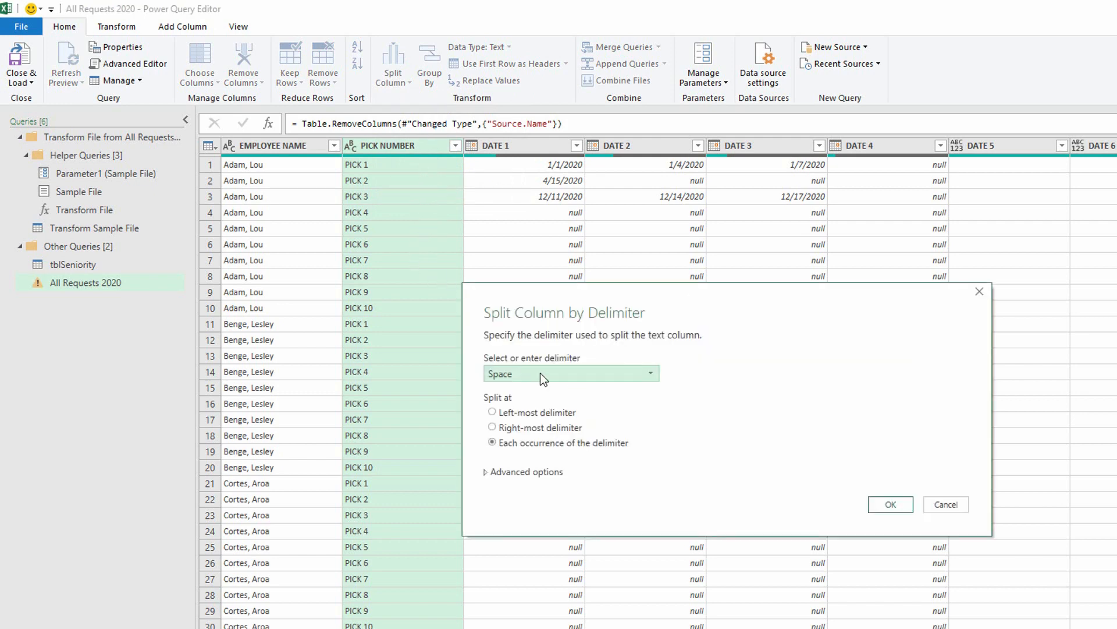
click(880, 504)
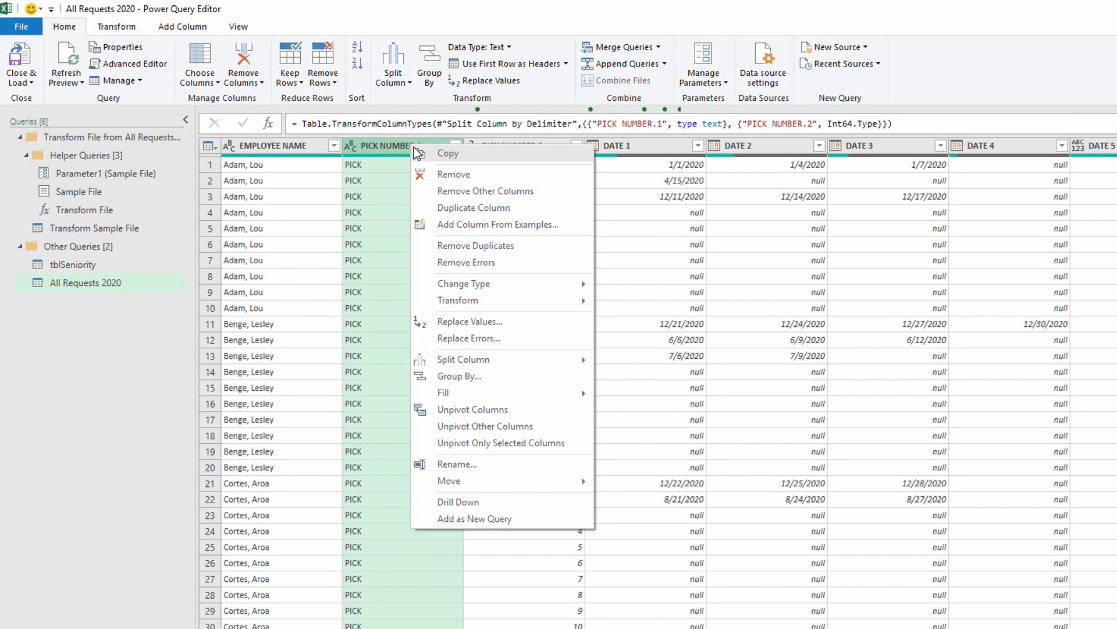
Remove the PICK NUMBER.1 column and rename PICK NUMBER.2 to PICK
click(452, 173)
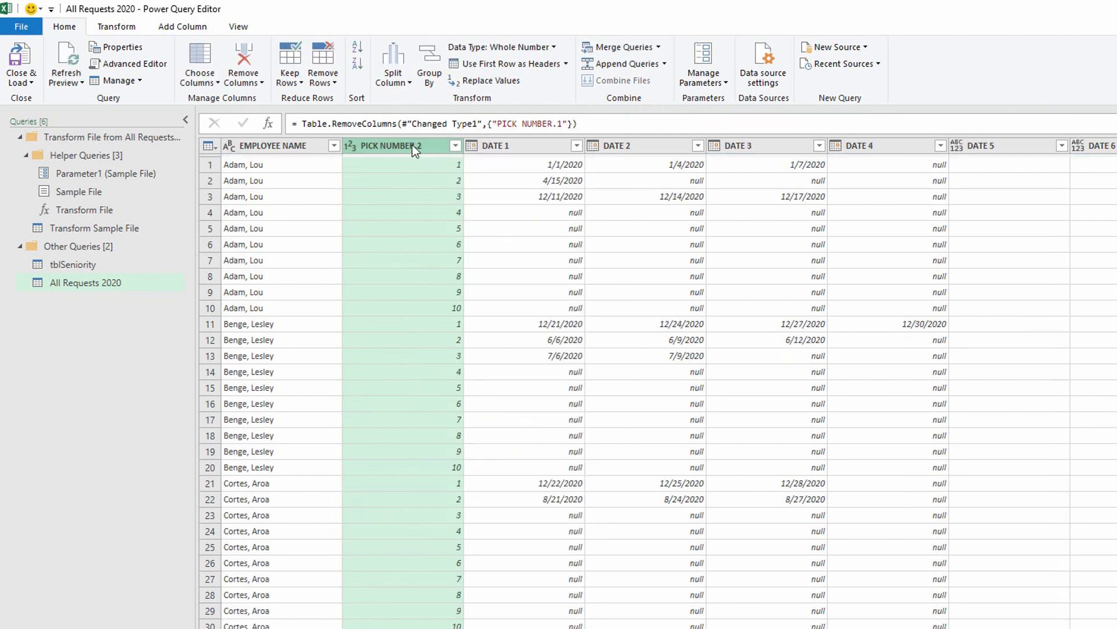
double_click(400, 141)
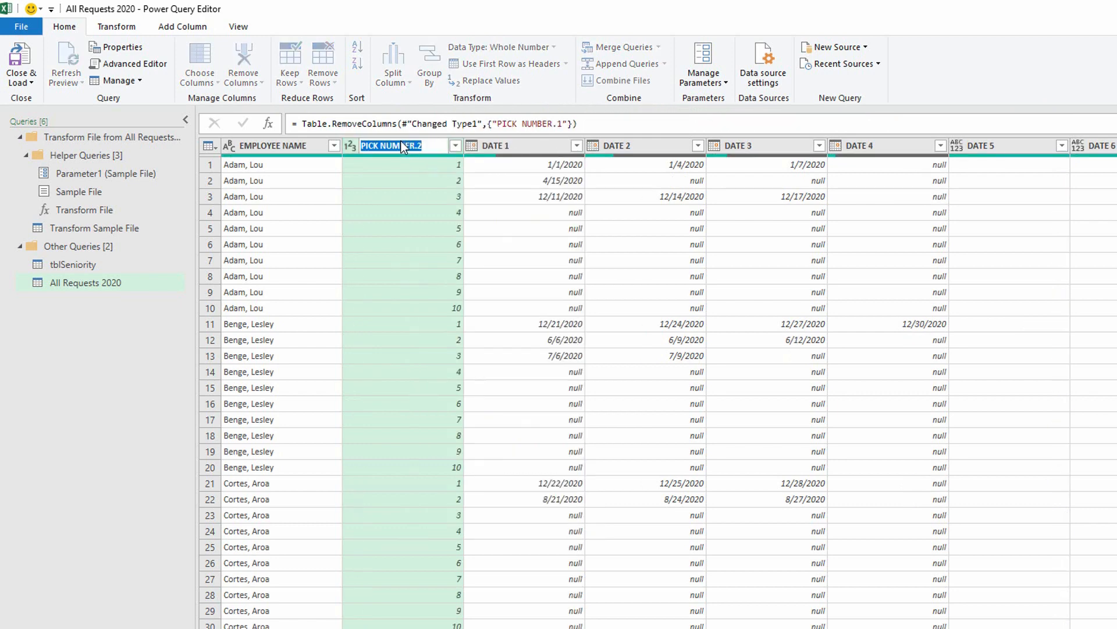
text(PICK)
key(Return)
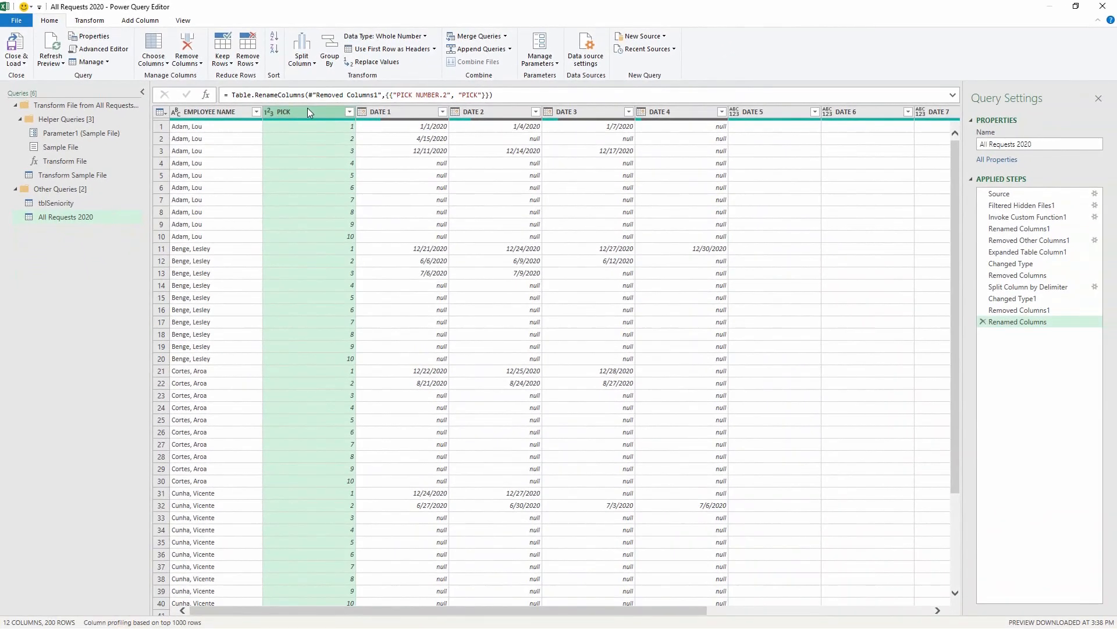
Unpivot the DATE 1 through DATE 10 columns of the All Requests 2020 query
click(403, 117)
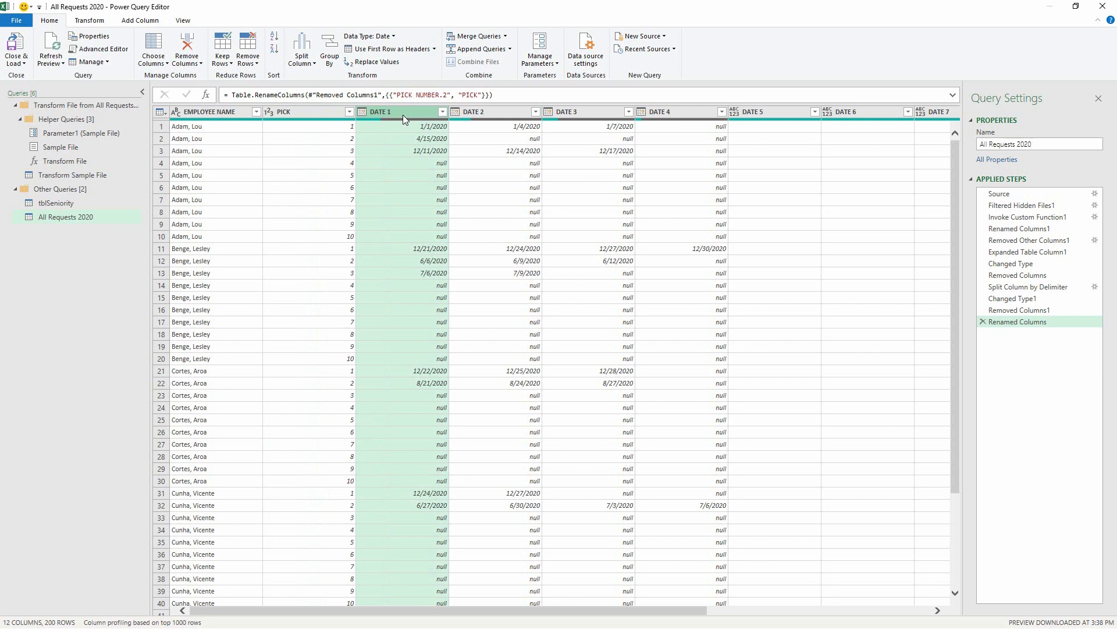
scroll(865, 258, right, 5)
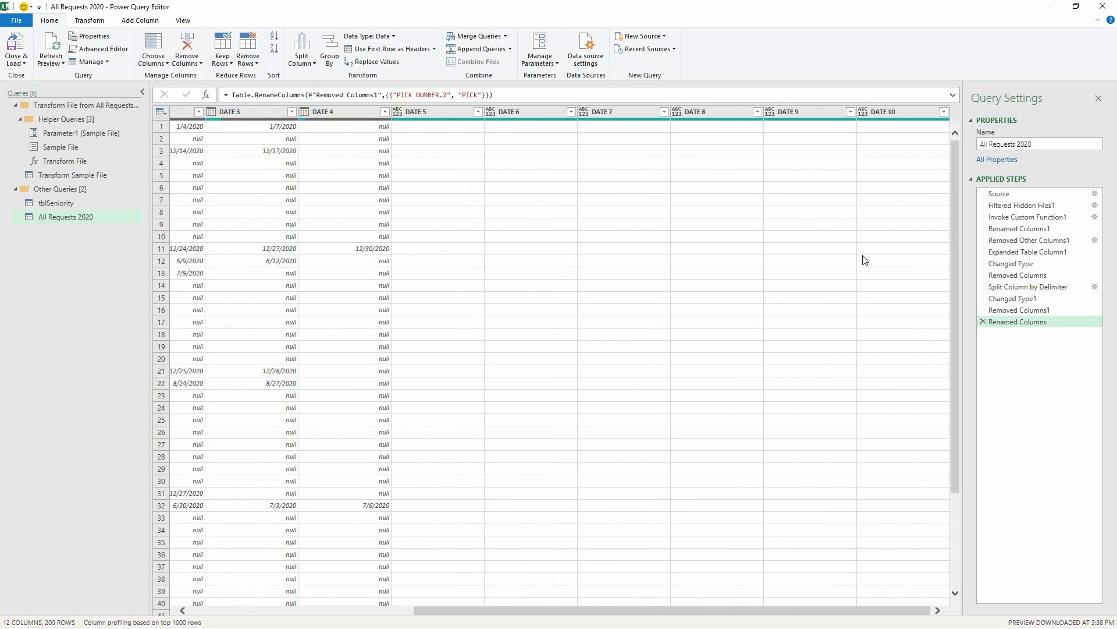
shift+click(909, 116)
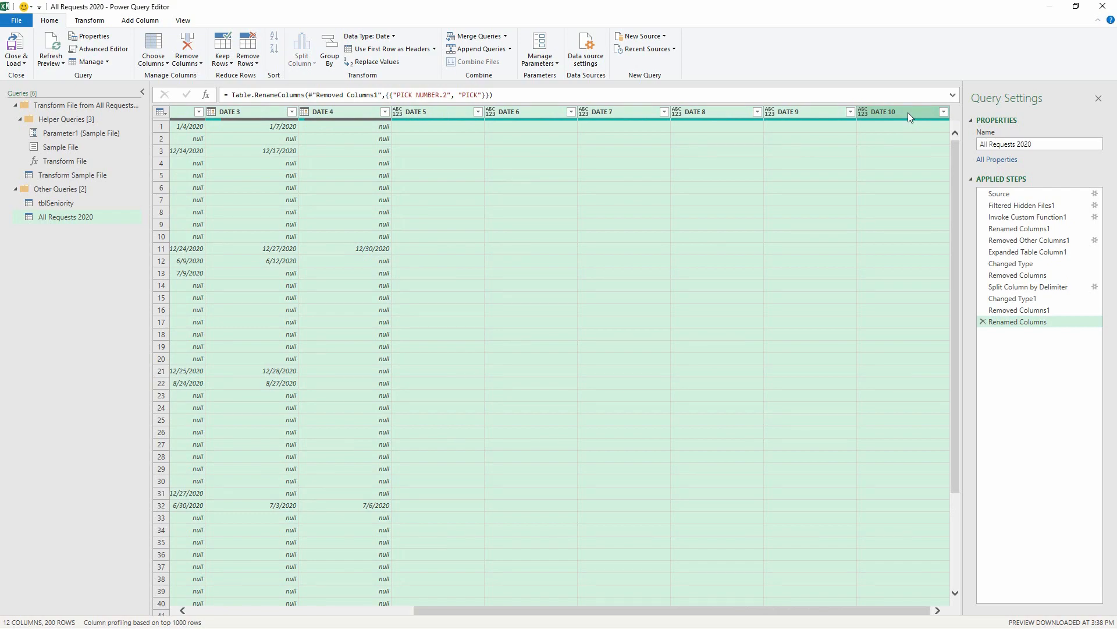
click(93, 19)
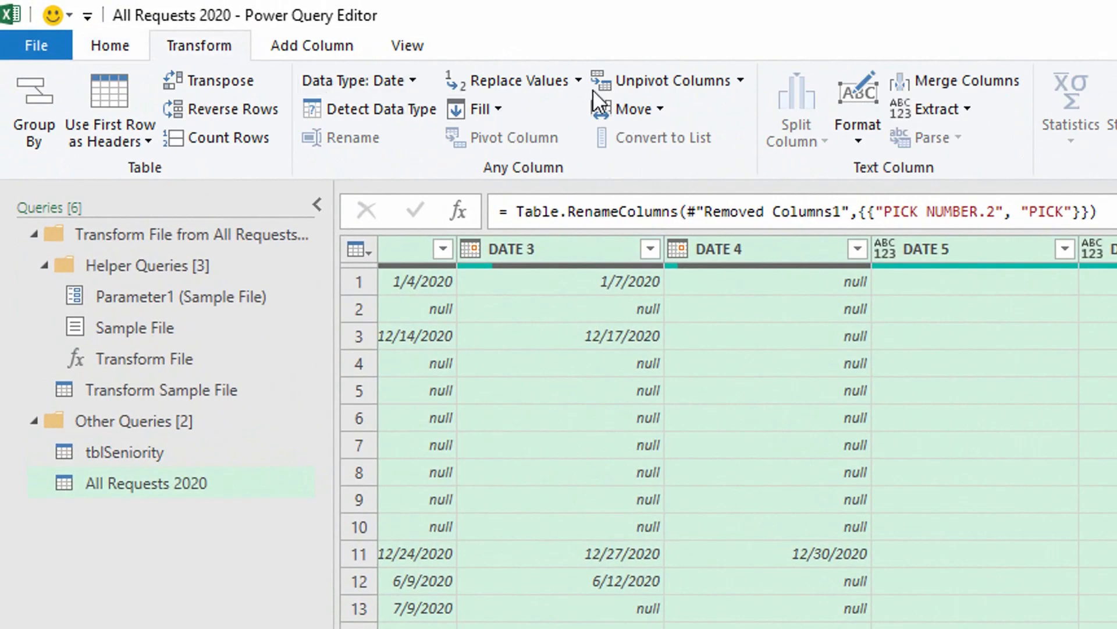
click(664, 82)
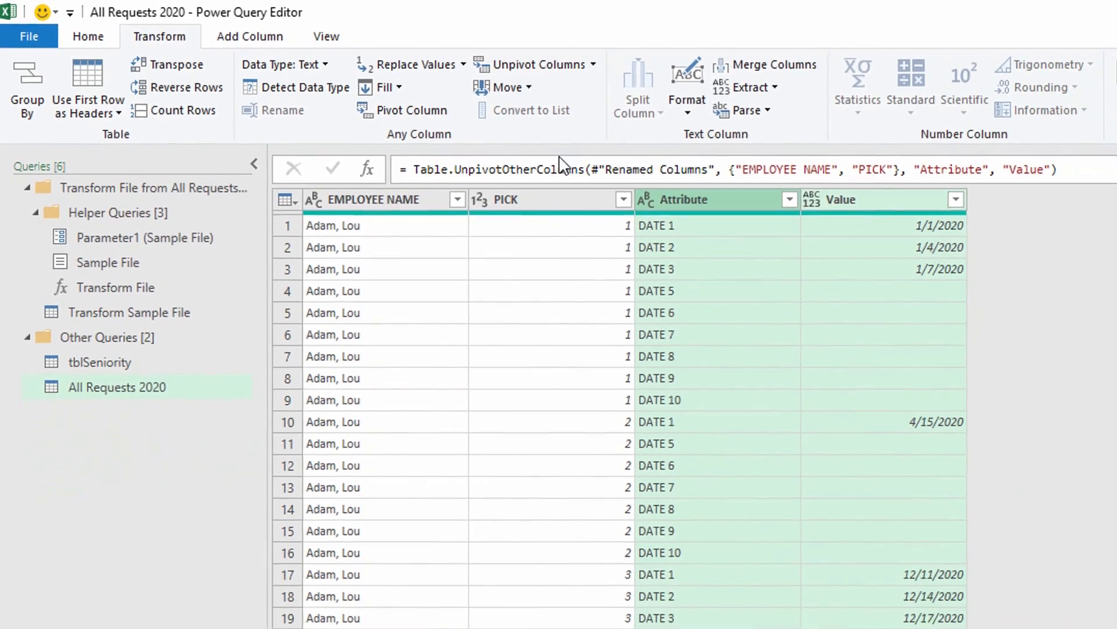
Remove the Attribute column from the unpivoted All Requests 2020 query
click(570, 204)
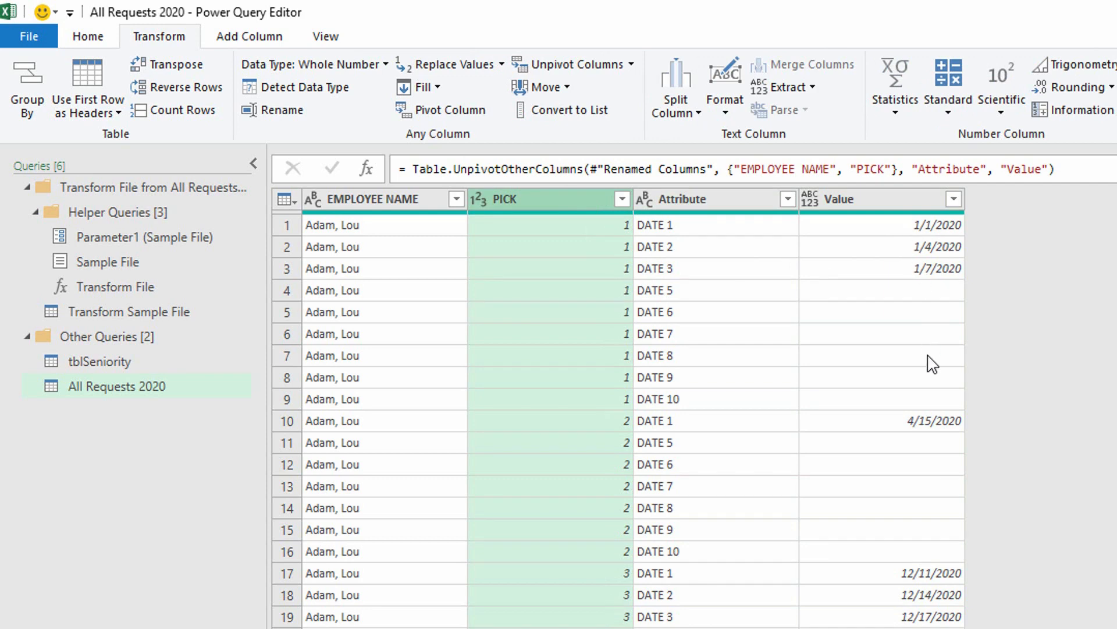
click(710, 201)
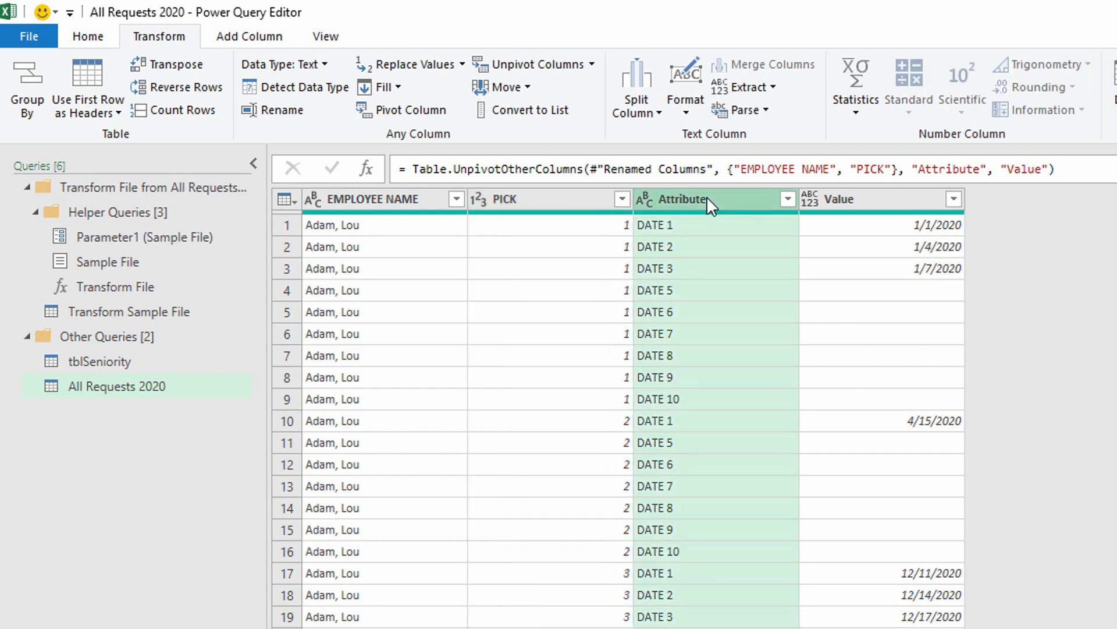
right_click(708, 199)
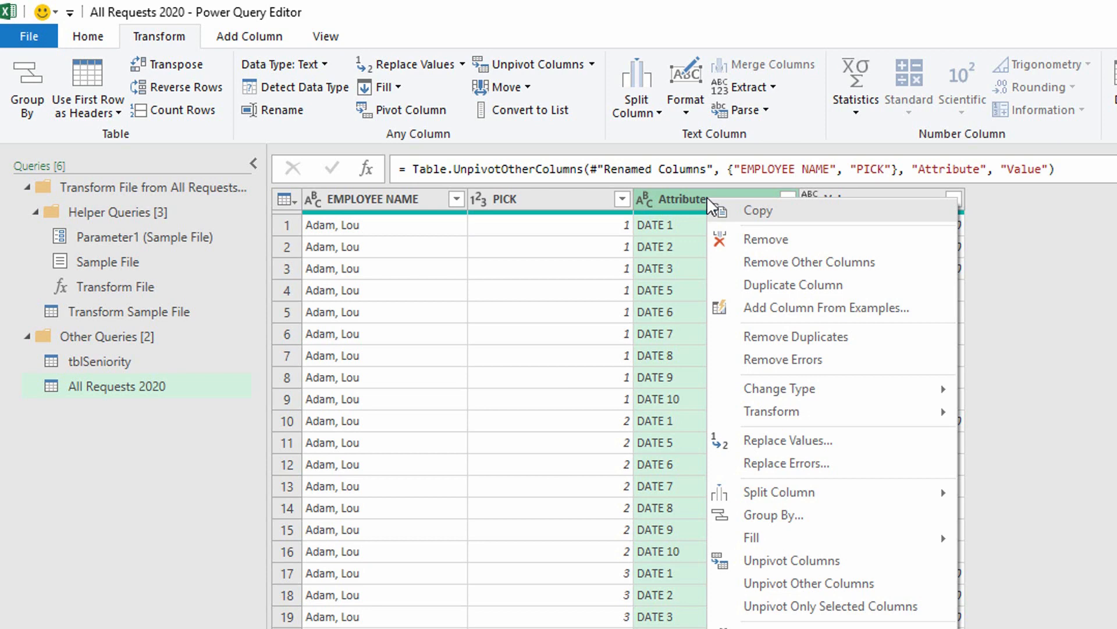
click(725, 239)
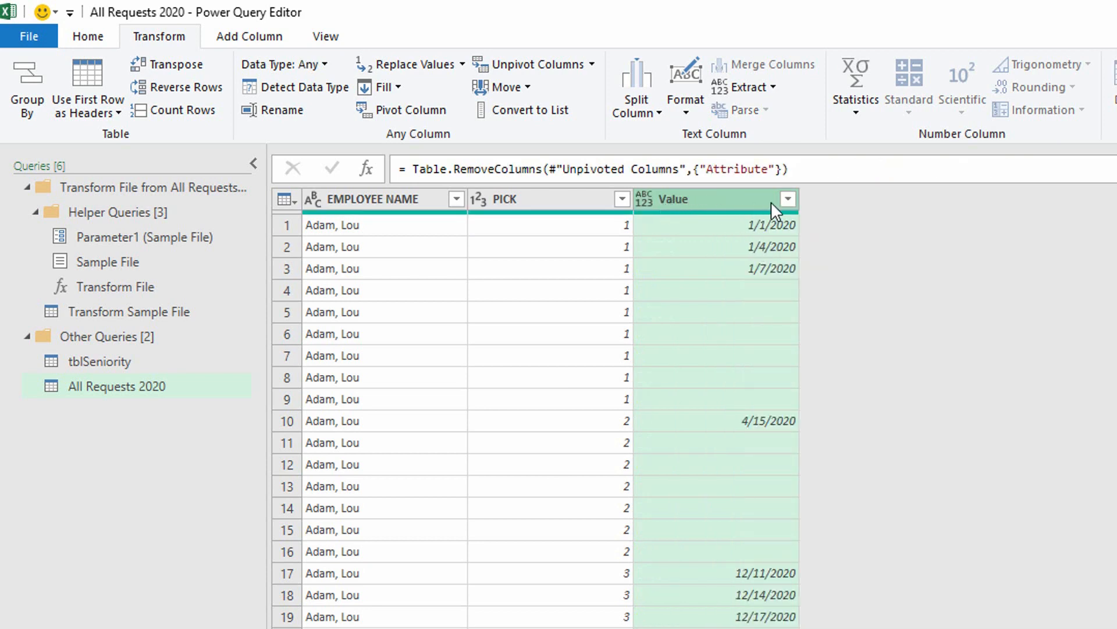
Filter the blank entries out of the Value column and set its data type to Date
click(788, 199)
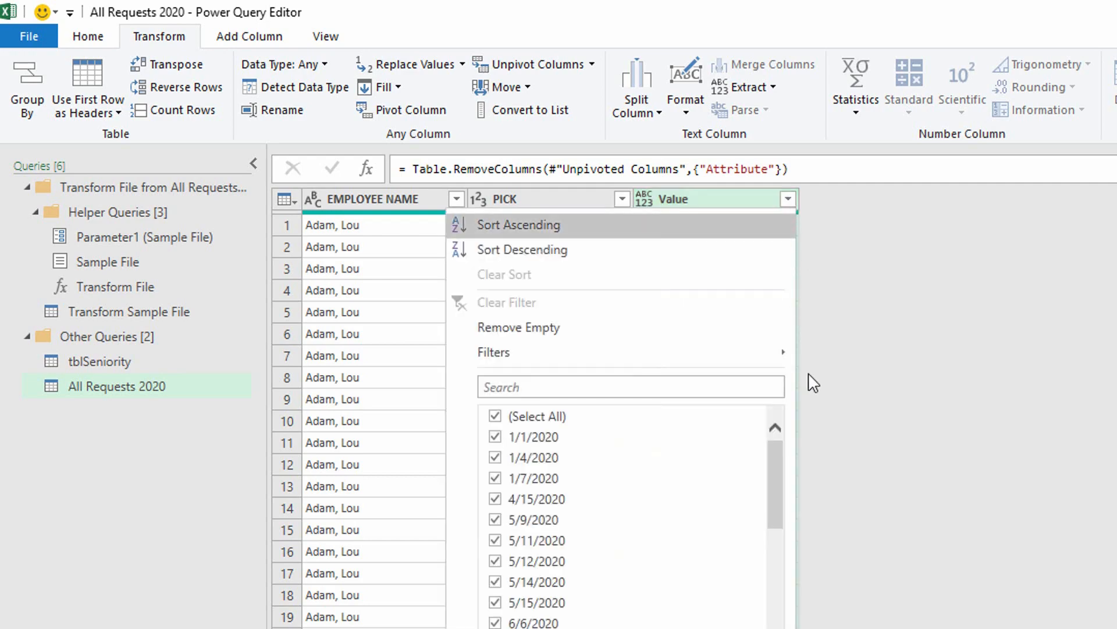
drag(780, 464, 568, 505)
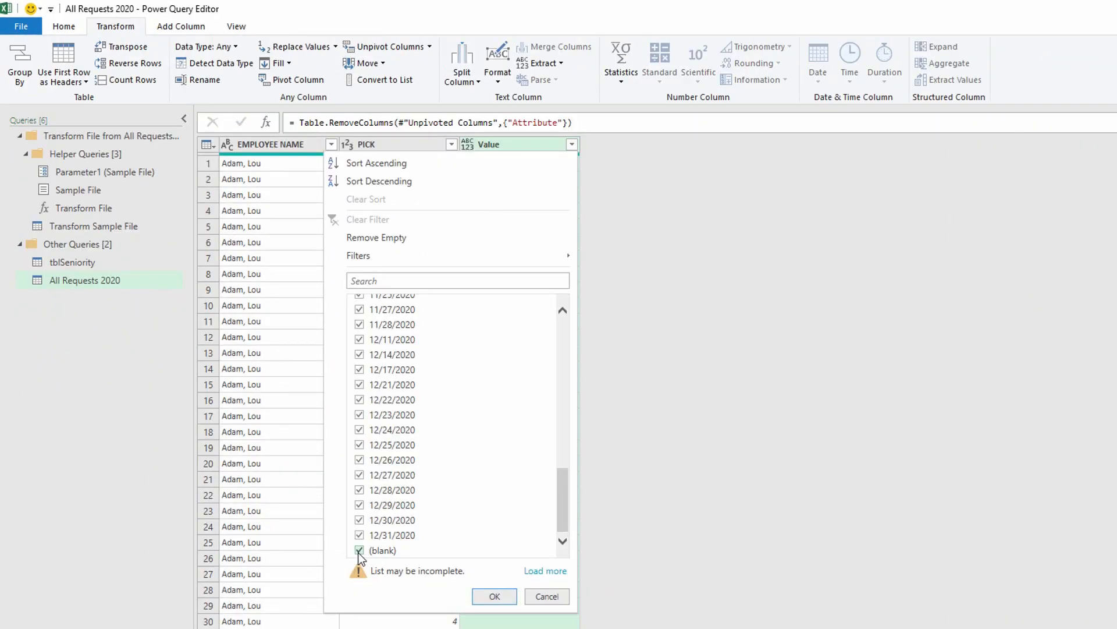
click(359, 550)
click(494, 596)
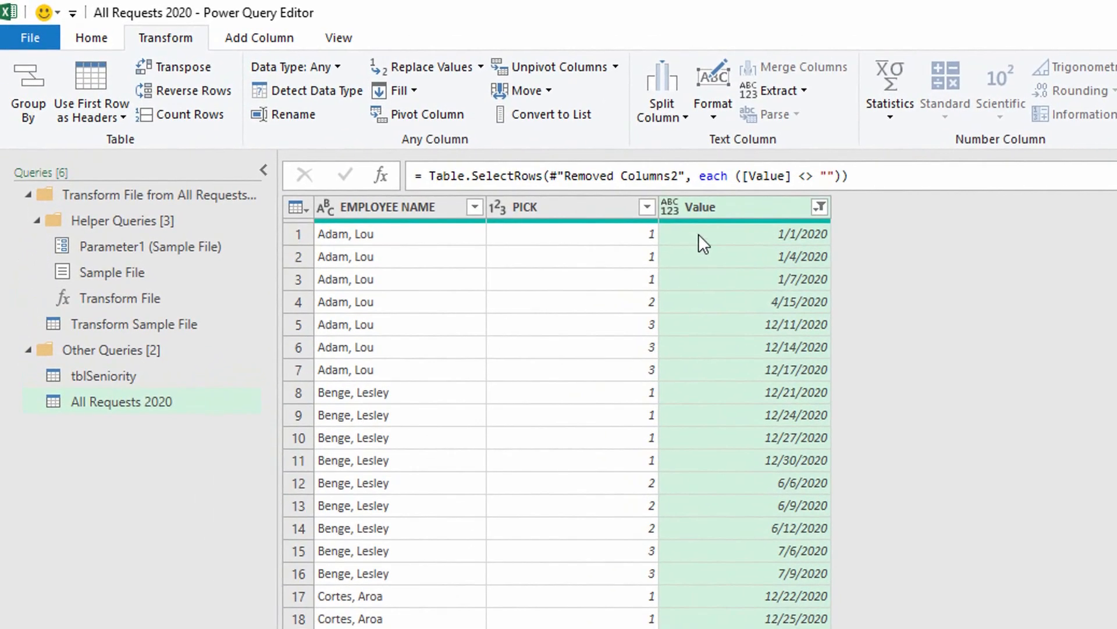
click(677, 213)
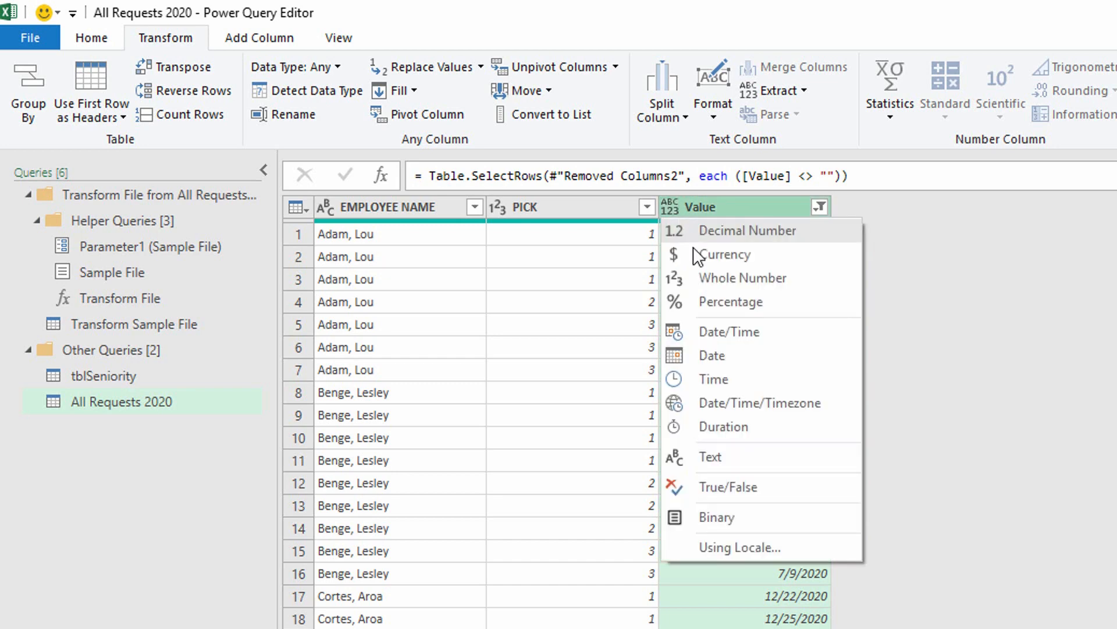
click(731, 357)
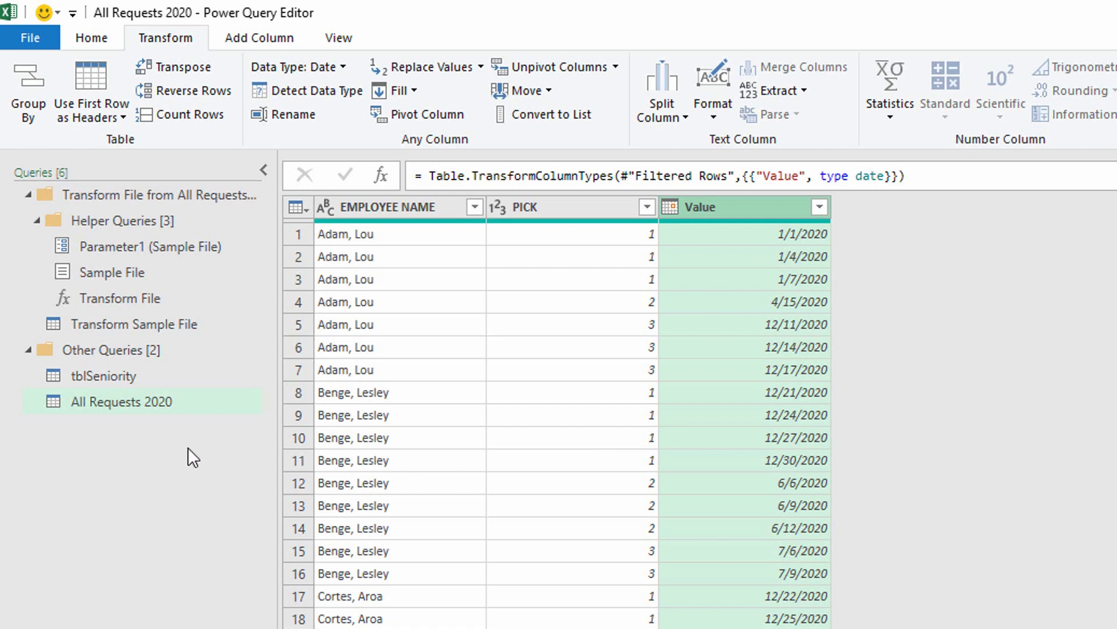
Merge All Requests 2020 with tblSeniority as a new query, matching on EMPLOYEE NAME with a Left Outer join
click(123, 384)
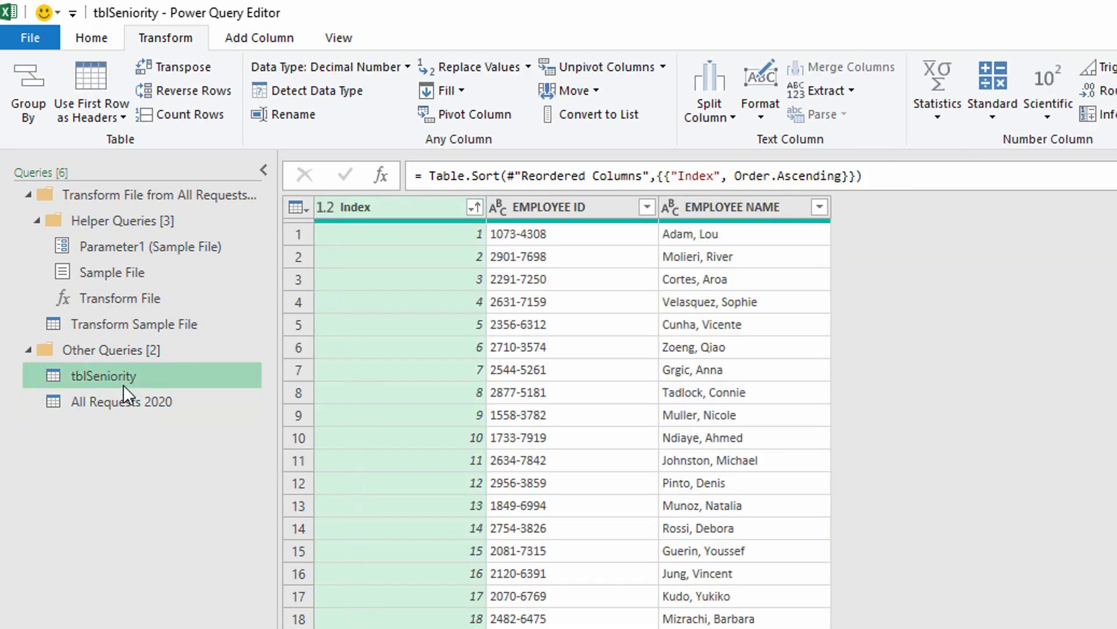
click(124, 402)
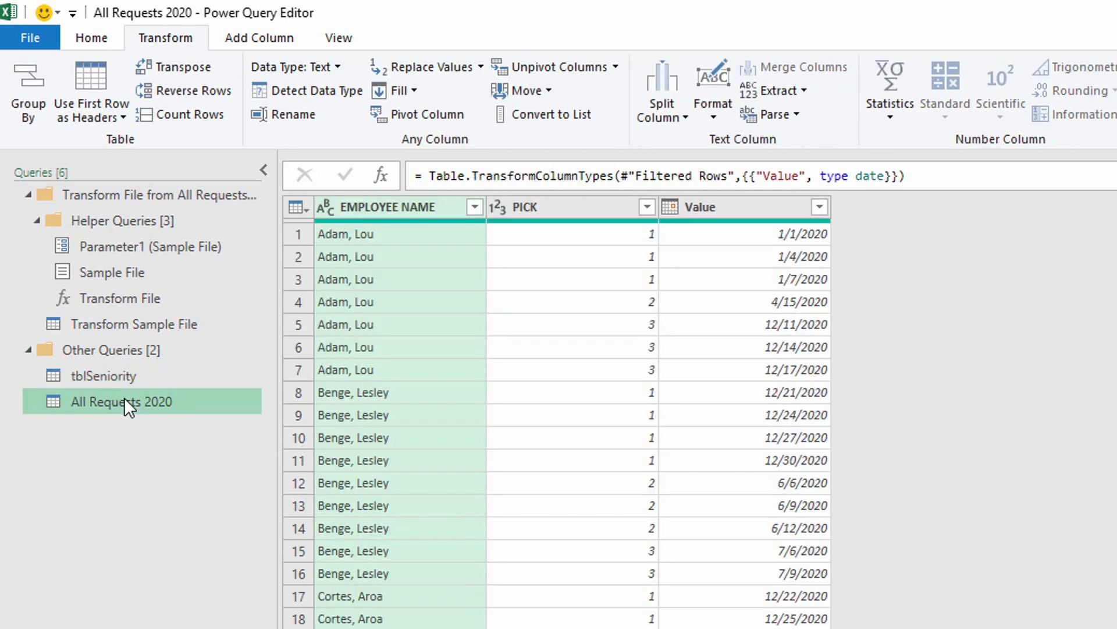
click(116, 44)
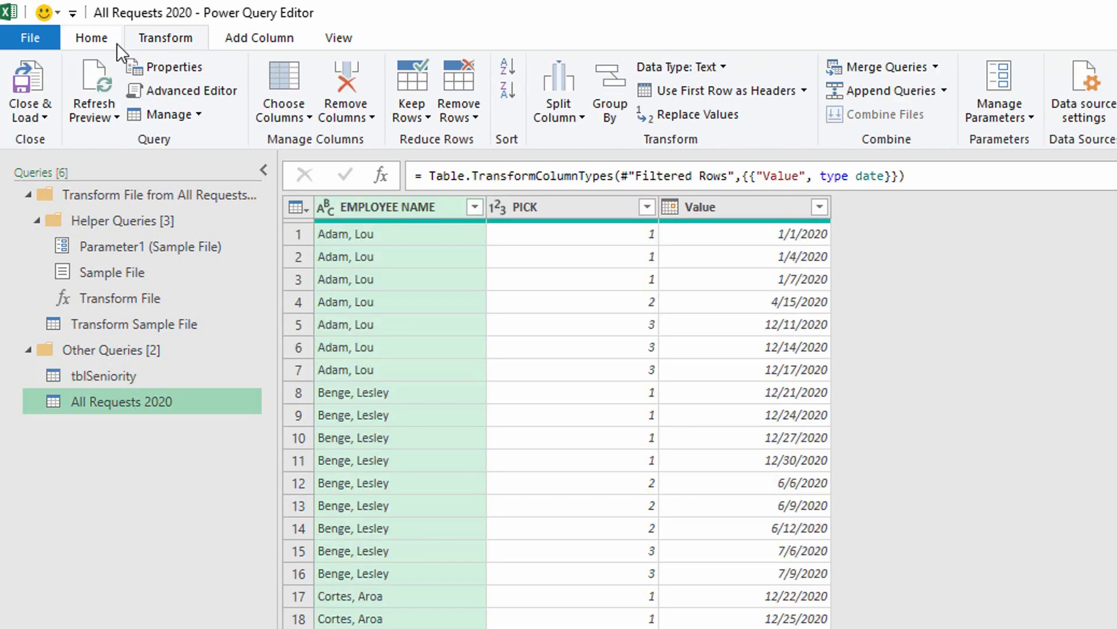
click(936, 68)
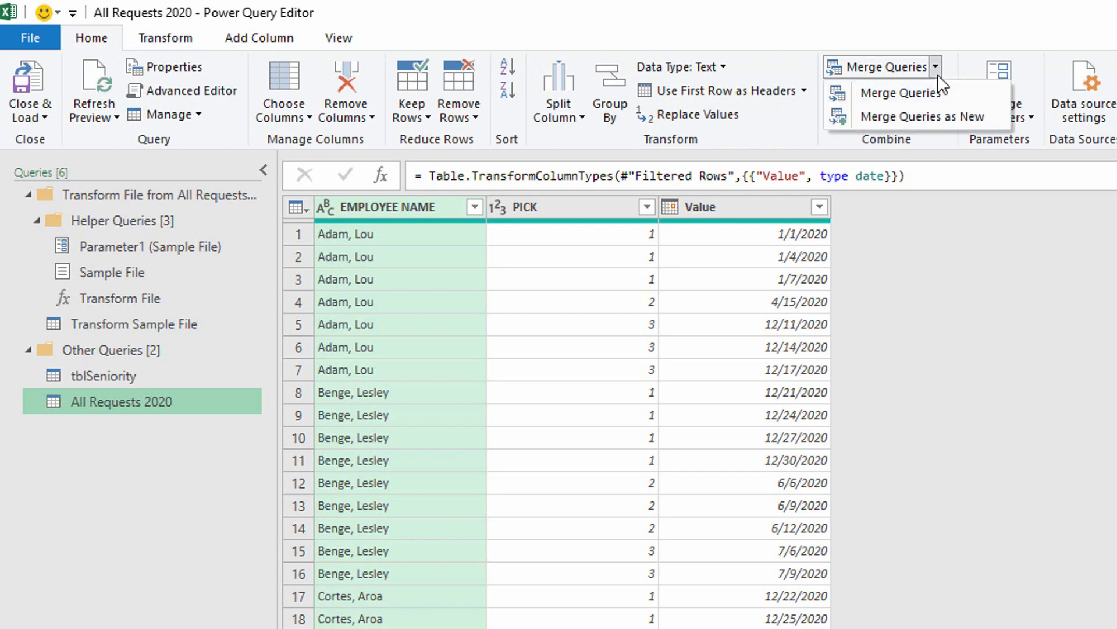
click(948, 116)
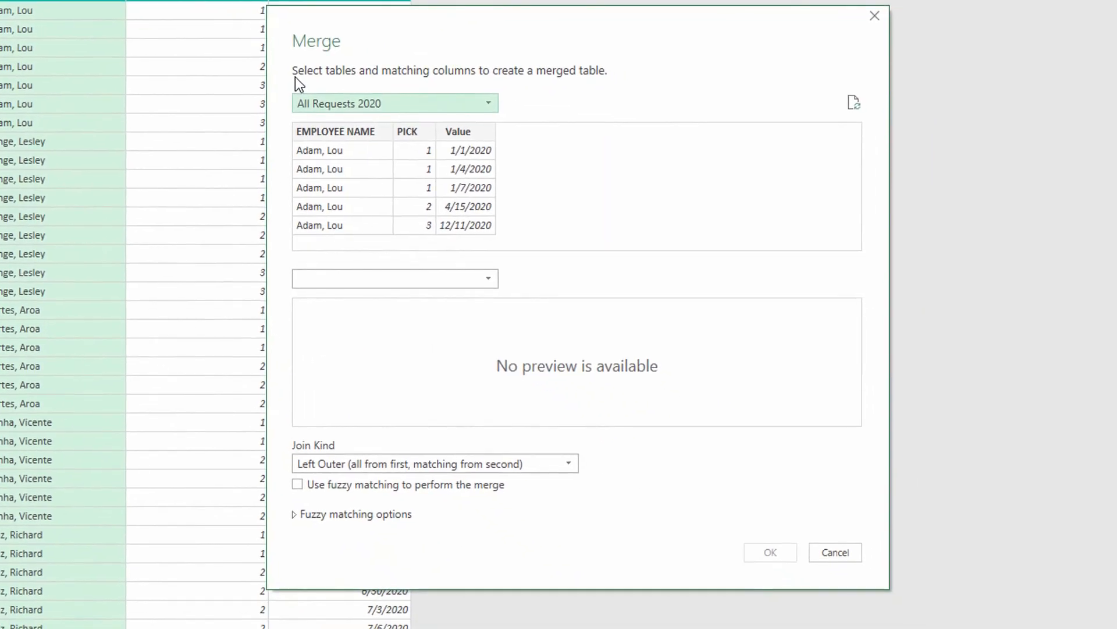
click(327, 130)
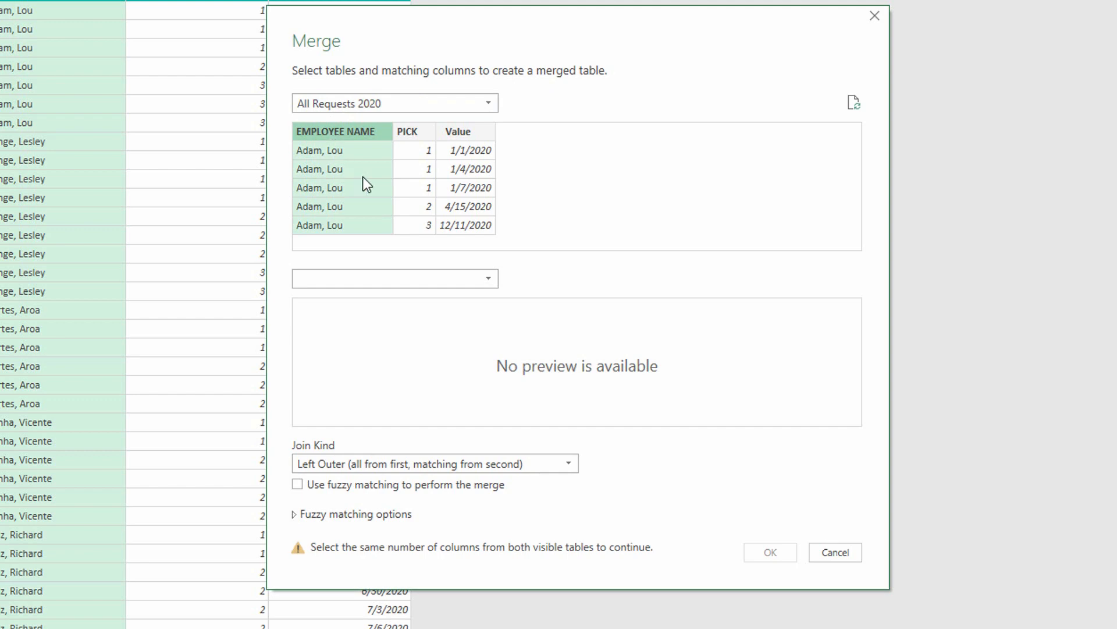
click(491, 280)
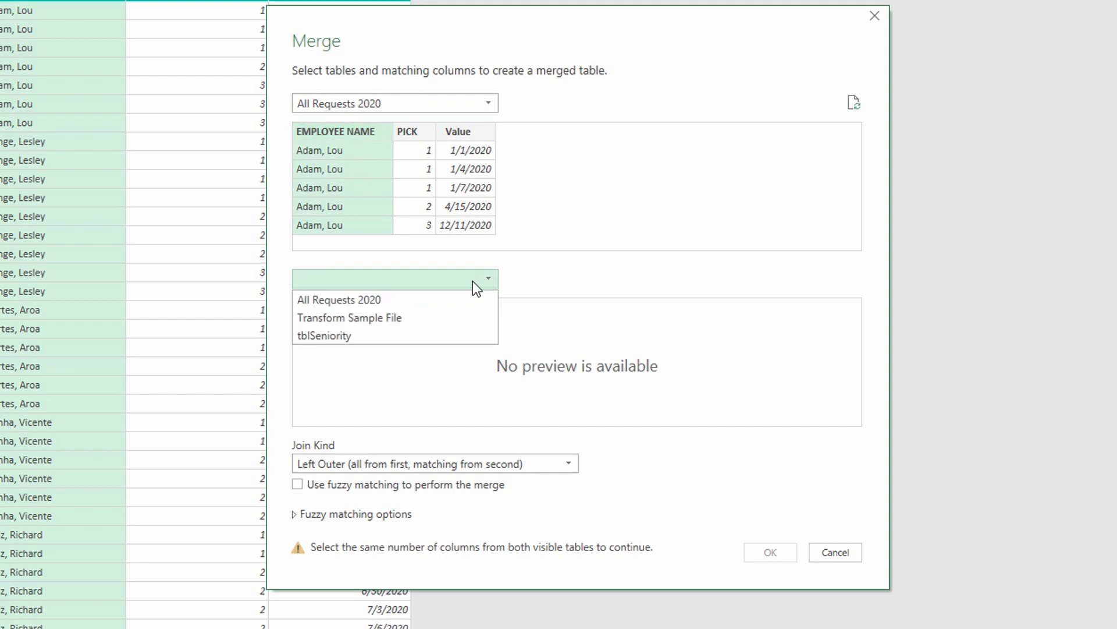
click(420, 335)
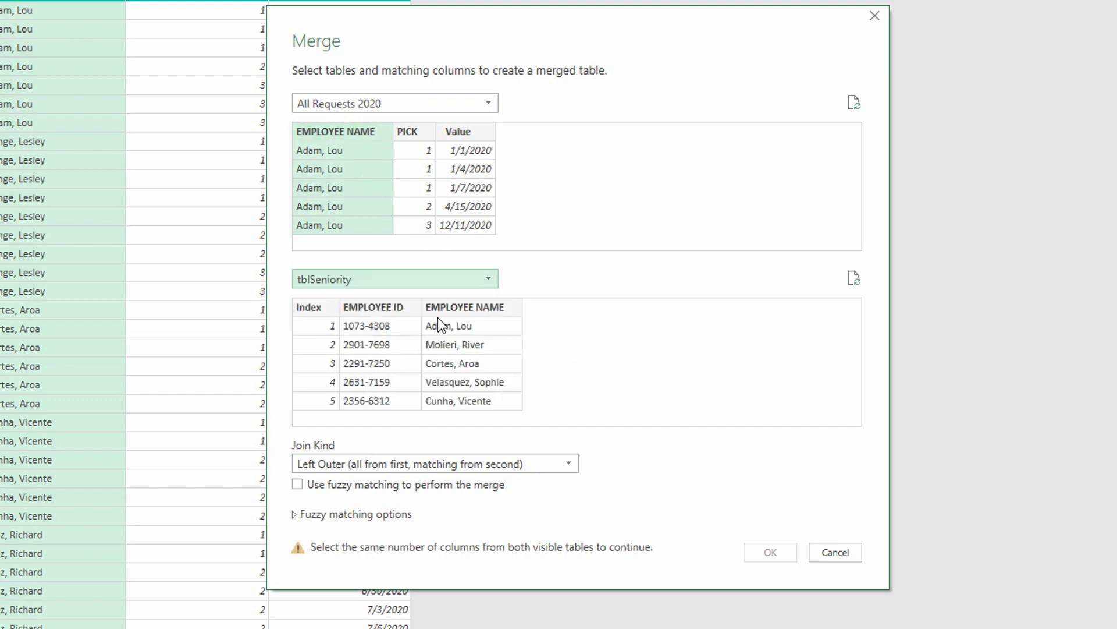
click(449, 308)
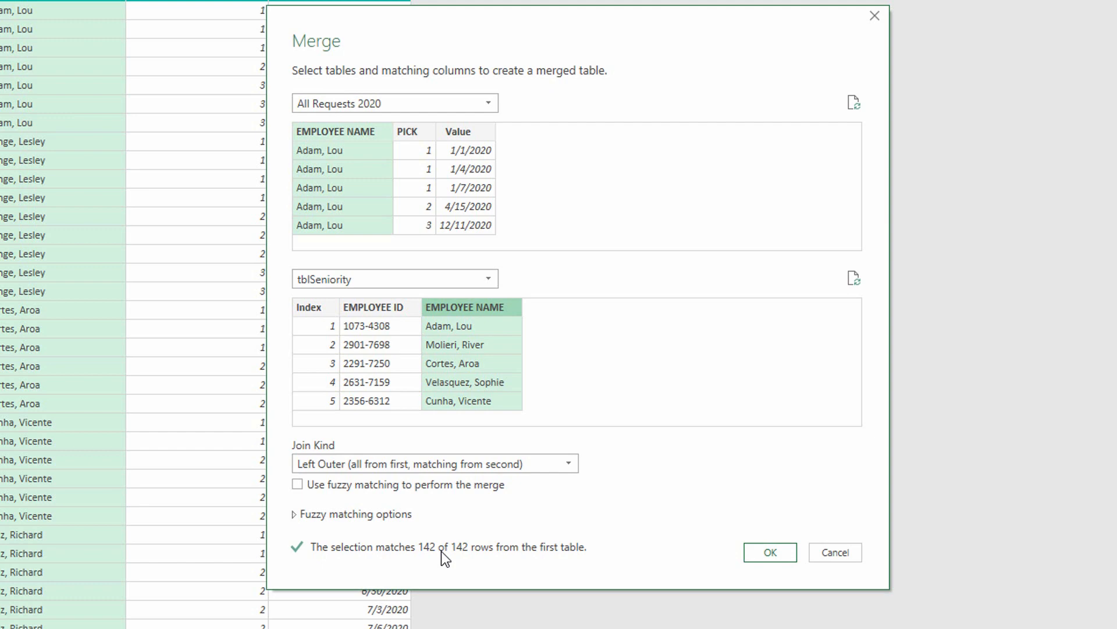
click(780, 558)
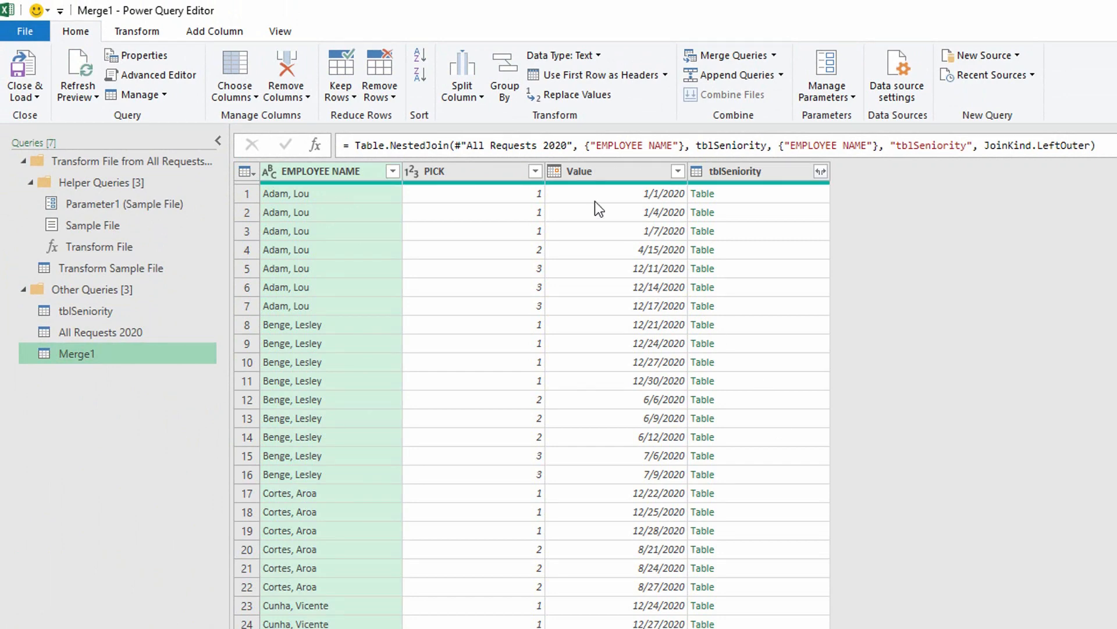
Expand the tblSeniority column to include only Index, keeping the original column name as prefix
click(820, 172)
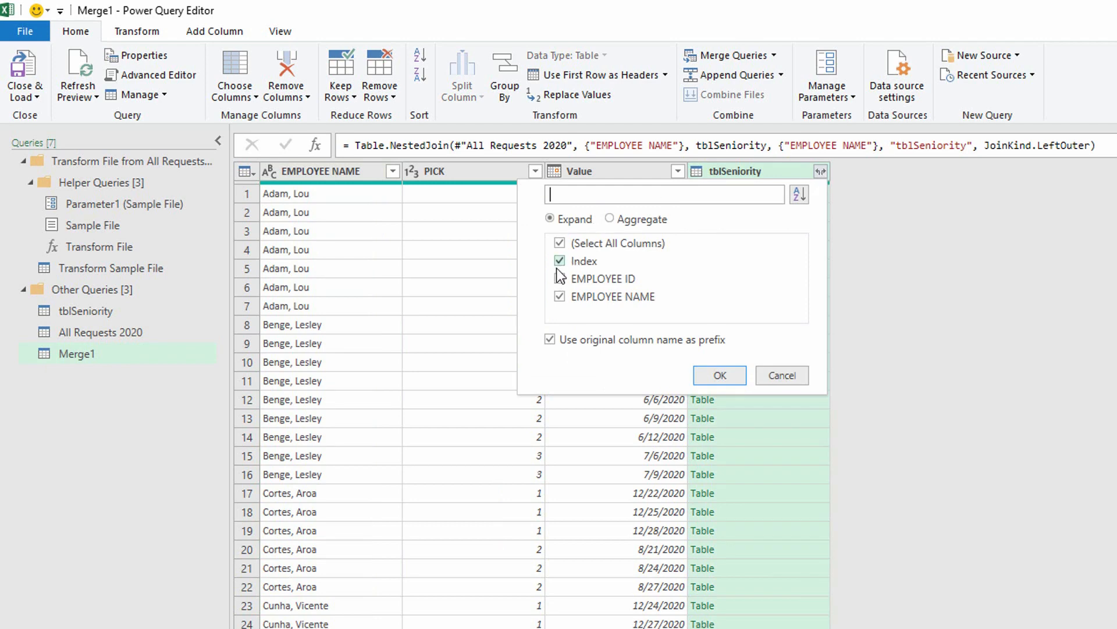
click(559, 242)
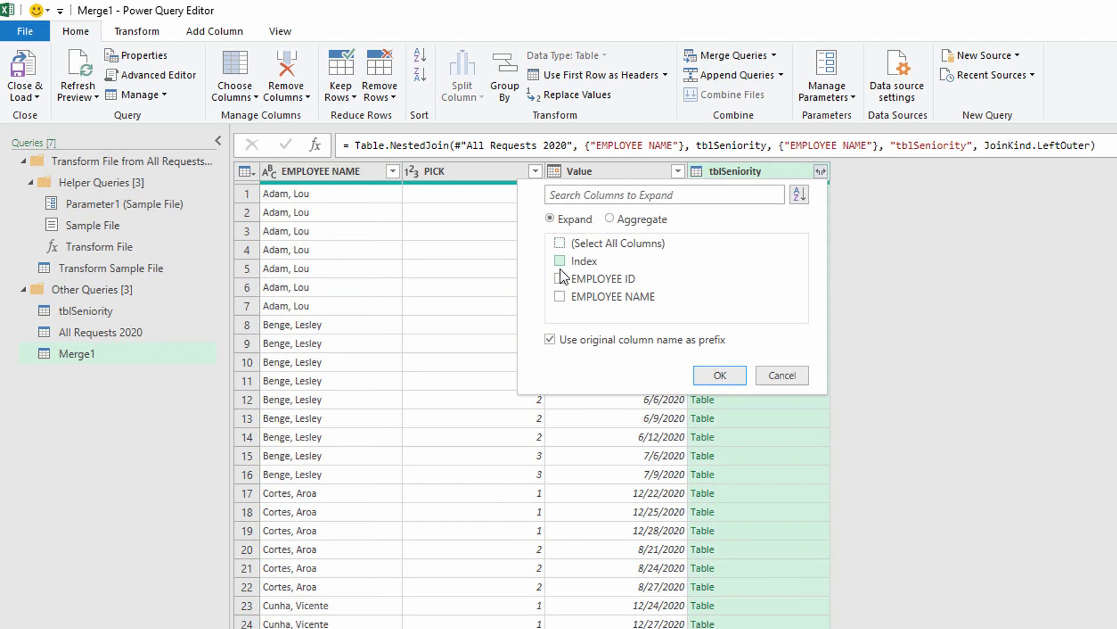
click(560, 262)
click(715, 376)
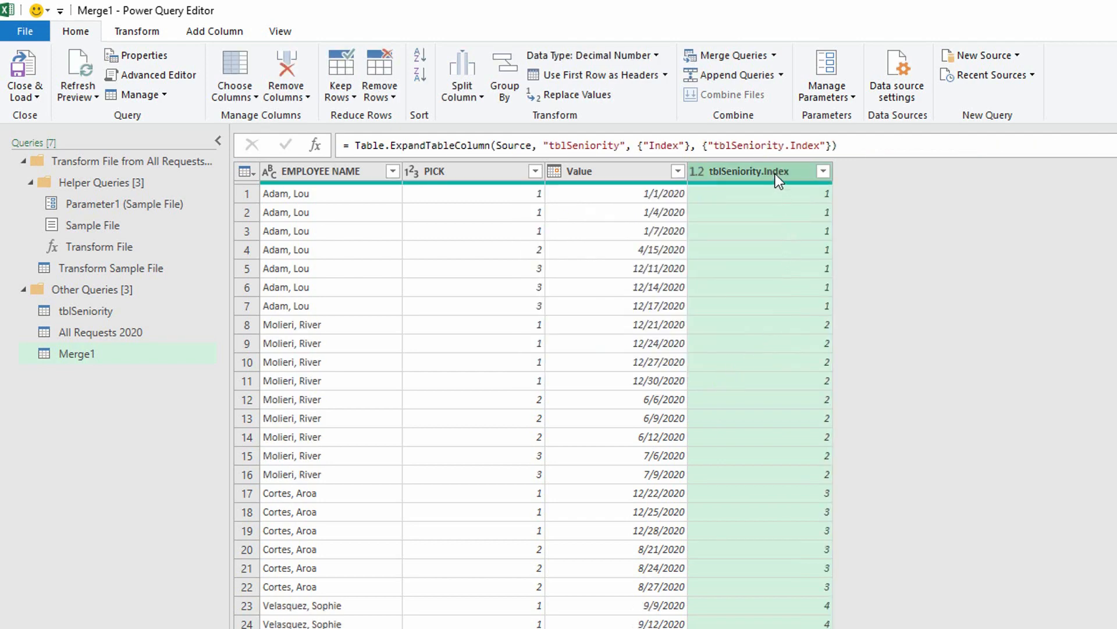
Rename the tblSeniority.Index column to SENIORITY and place it between PICK and Value
double_click(775, 173)
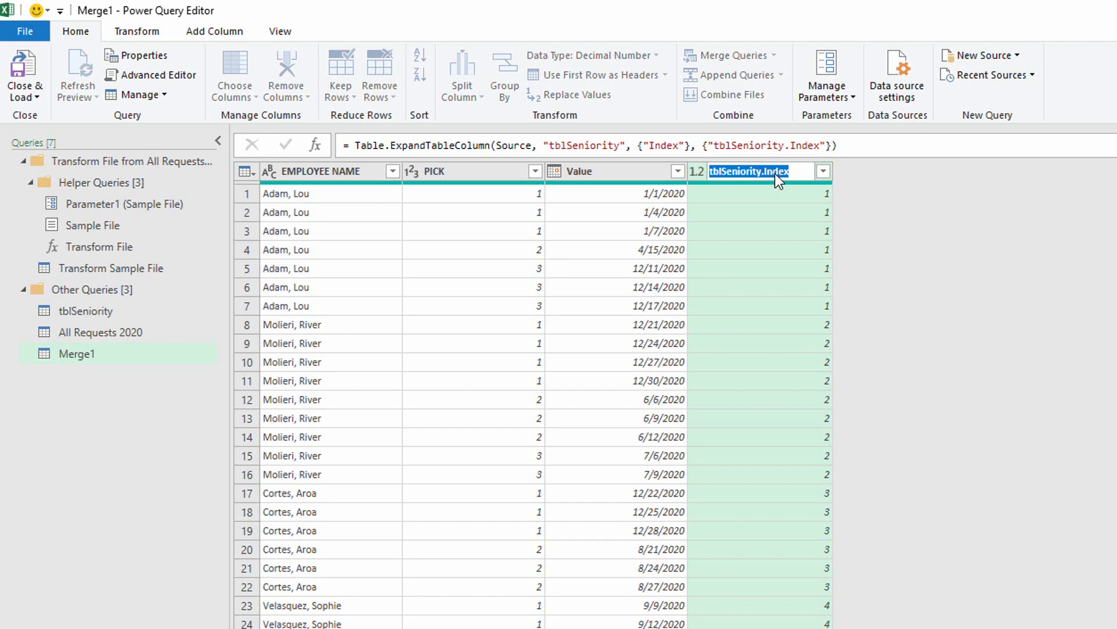
text(SENIORI)
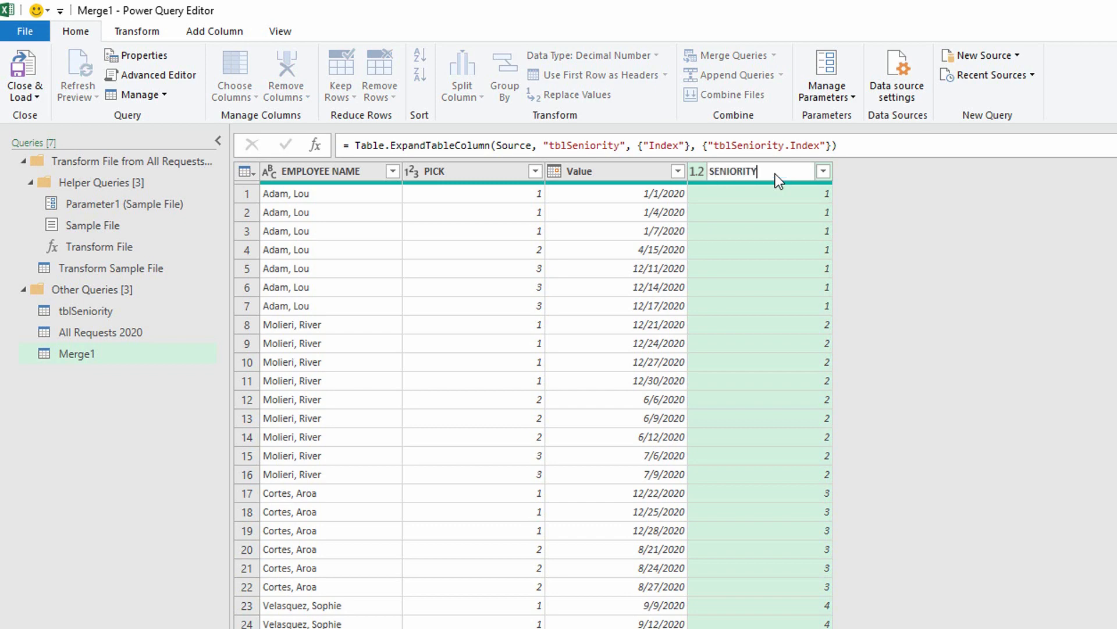
text(TY)
key(Return)
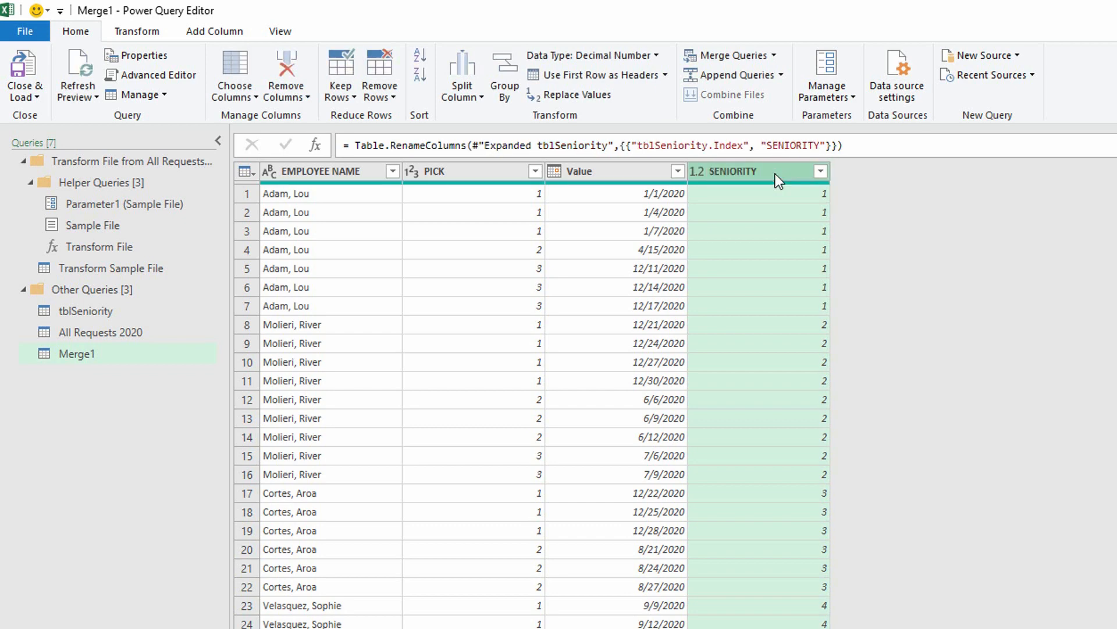
drag(775, 174, 619, 180)
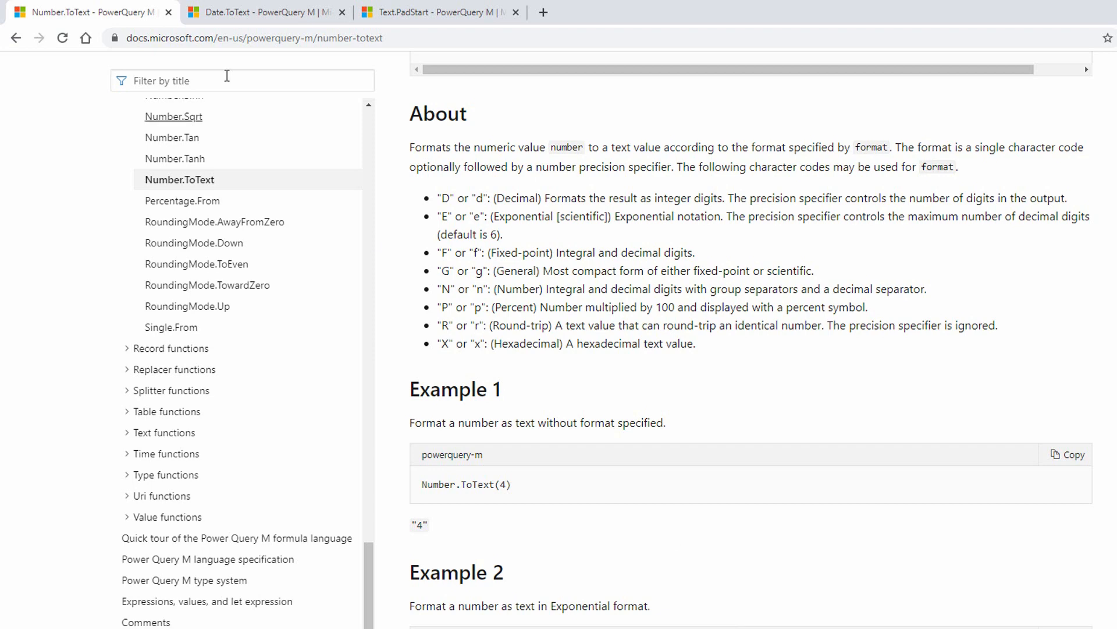
Consult the Date.ToText and Text.PadStart reference pages in the browser and return to the Power Query Editor
click(259, 17)
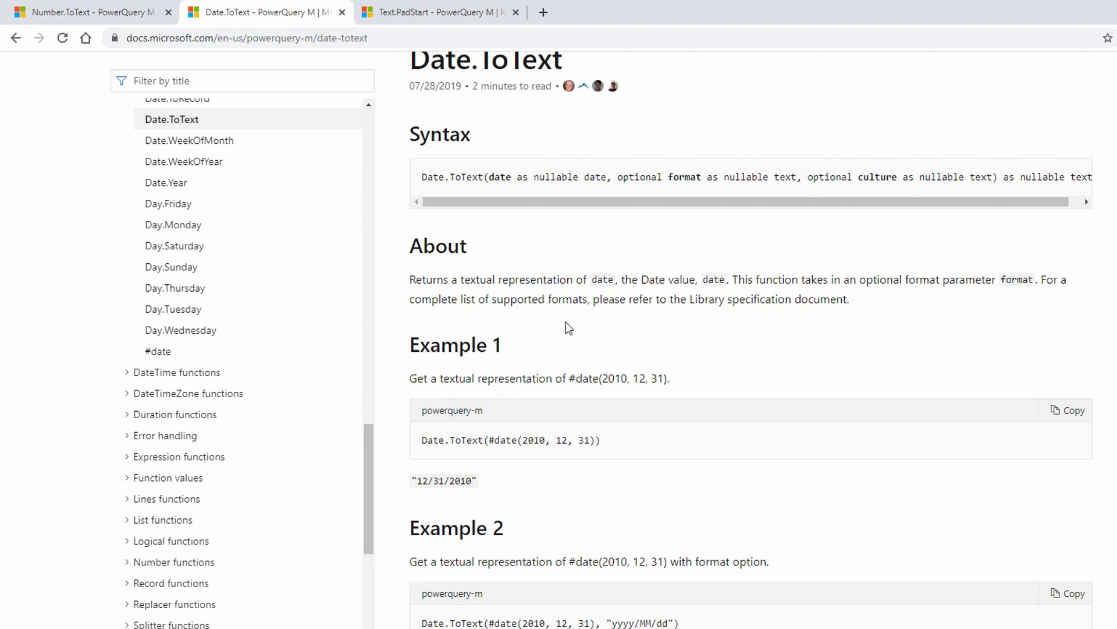
click(423, 17)
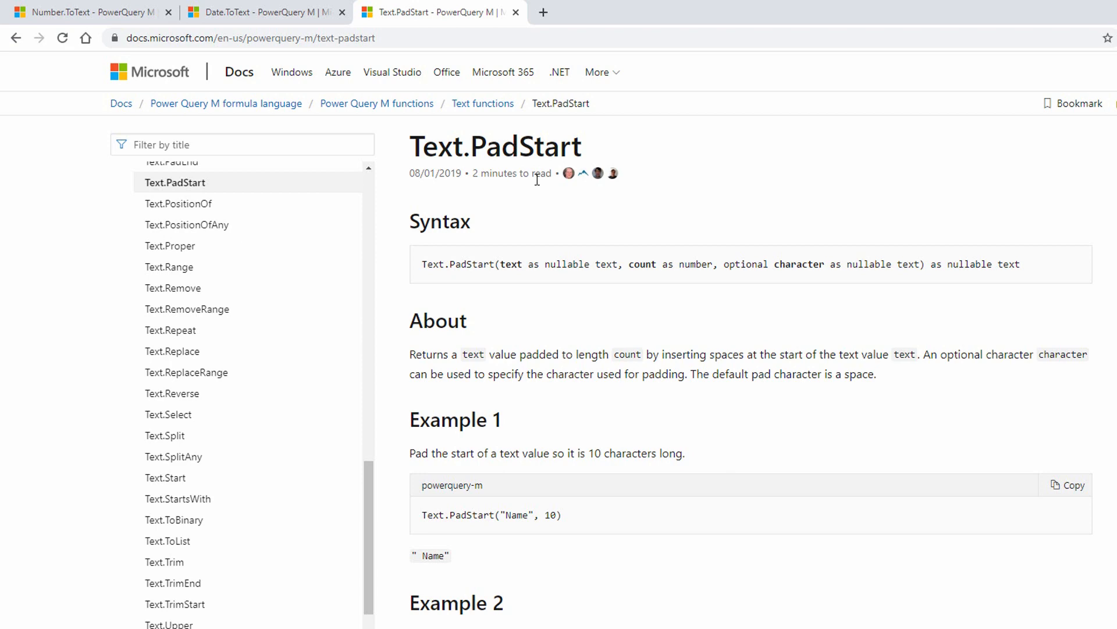
click(1115, 8)
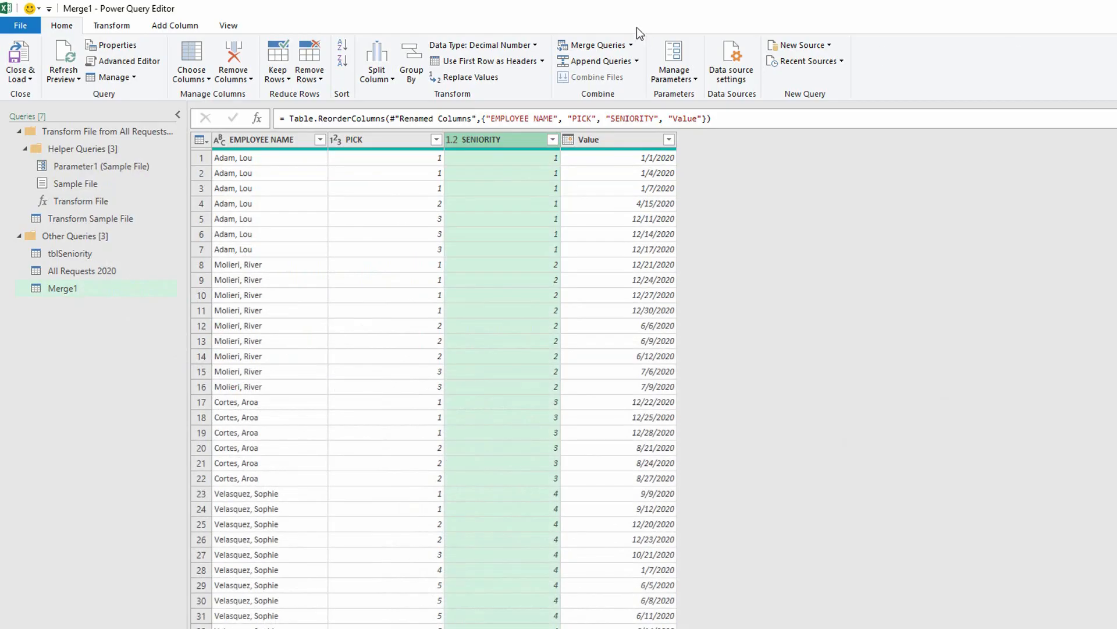
Start a custom column named PICK ID in the Merge1 query
click(194, 31)
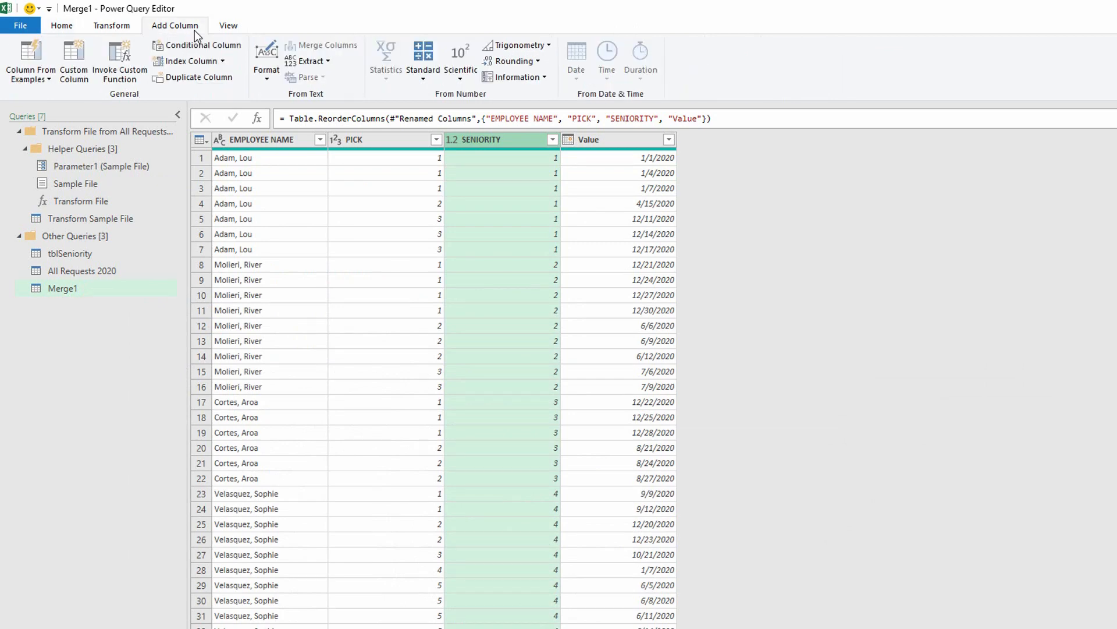
click(79, 84)
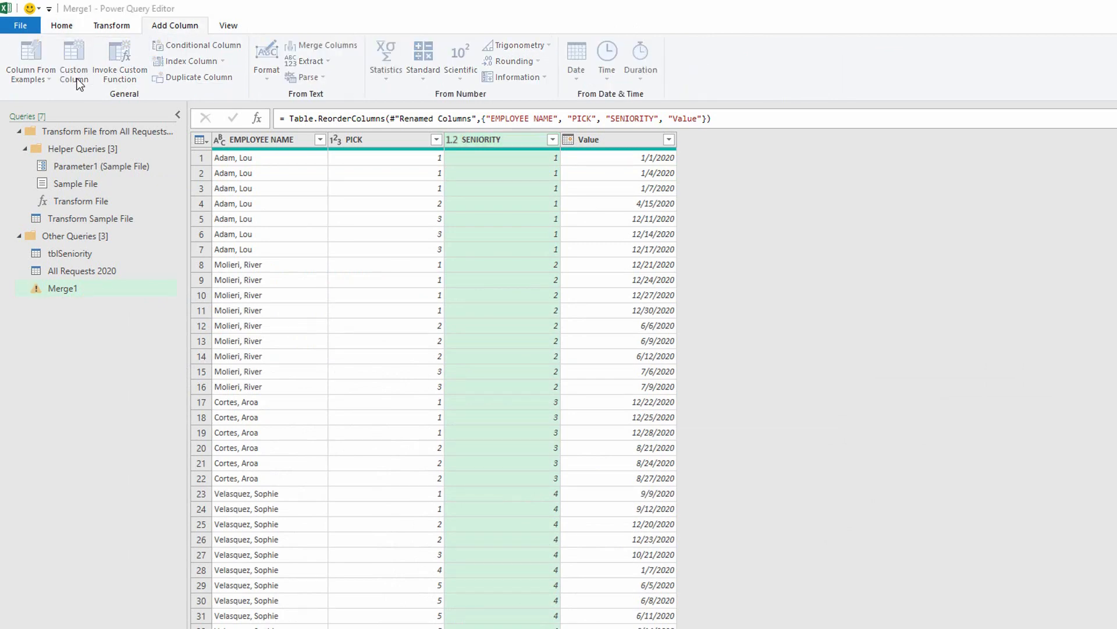
drag(510, 322, 298, 342)
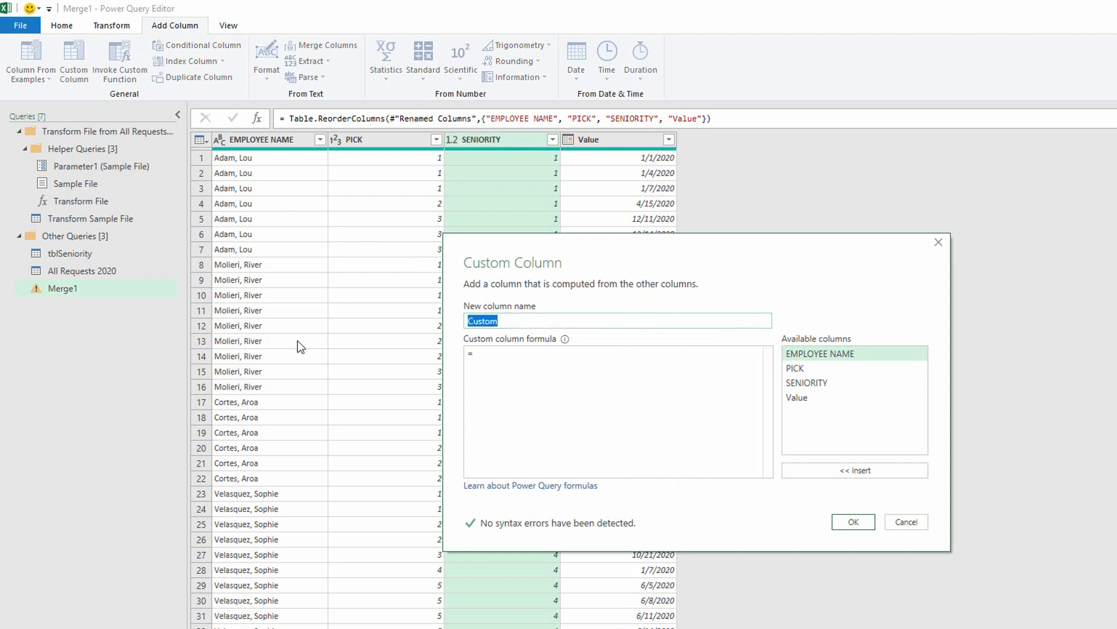
text(PICK ID)
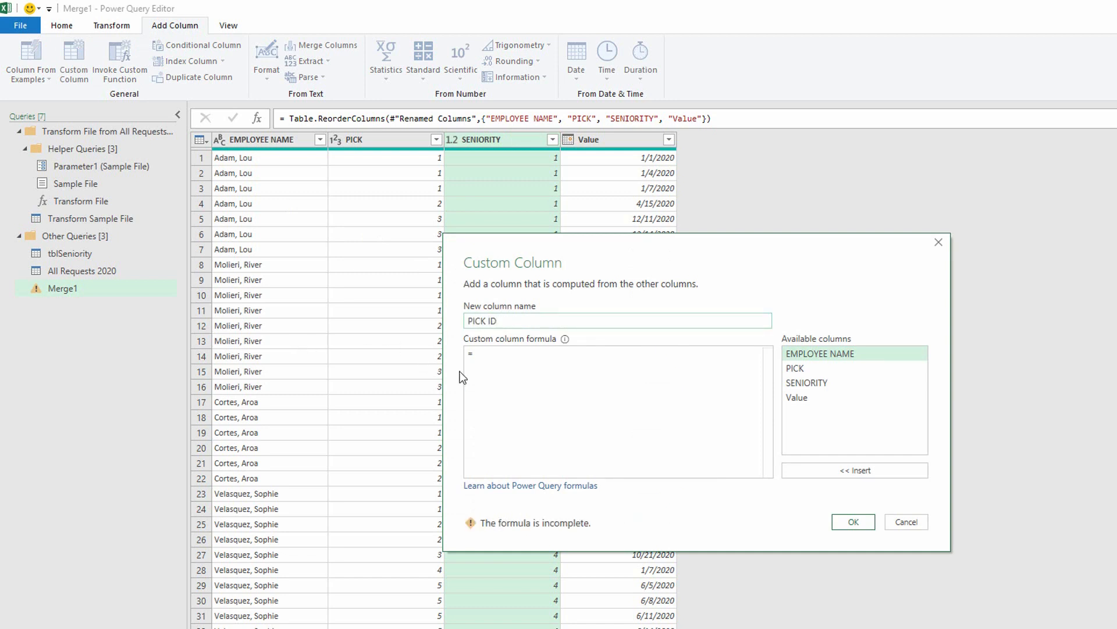
Begin the custom column formula with Text.PadStart(Number.ToText([PICK],"d") to convert the pick number to text
click(499, 355)
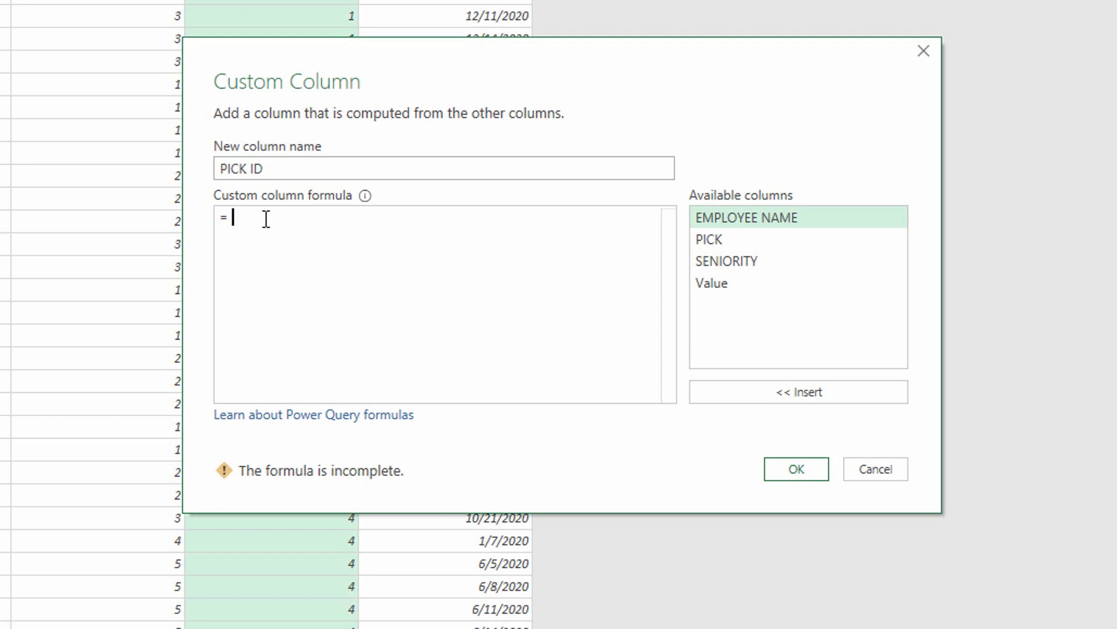
text(Text.)
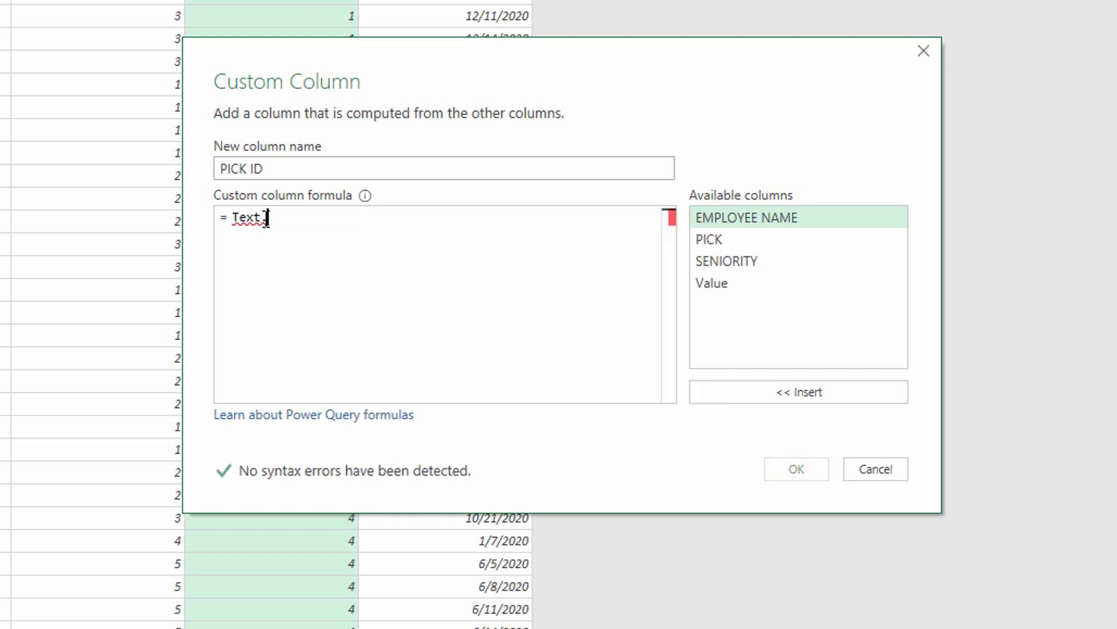
text(PadSt)
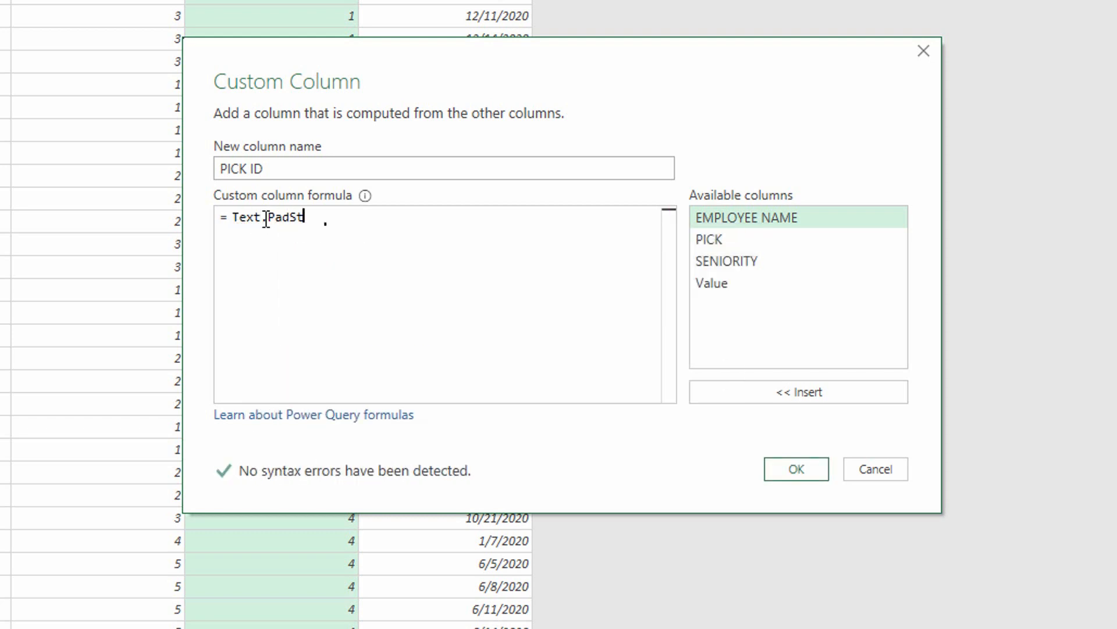
text(art()
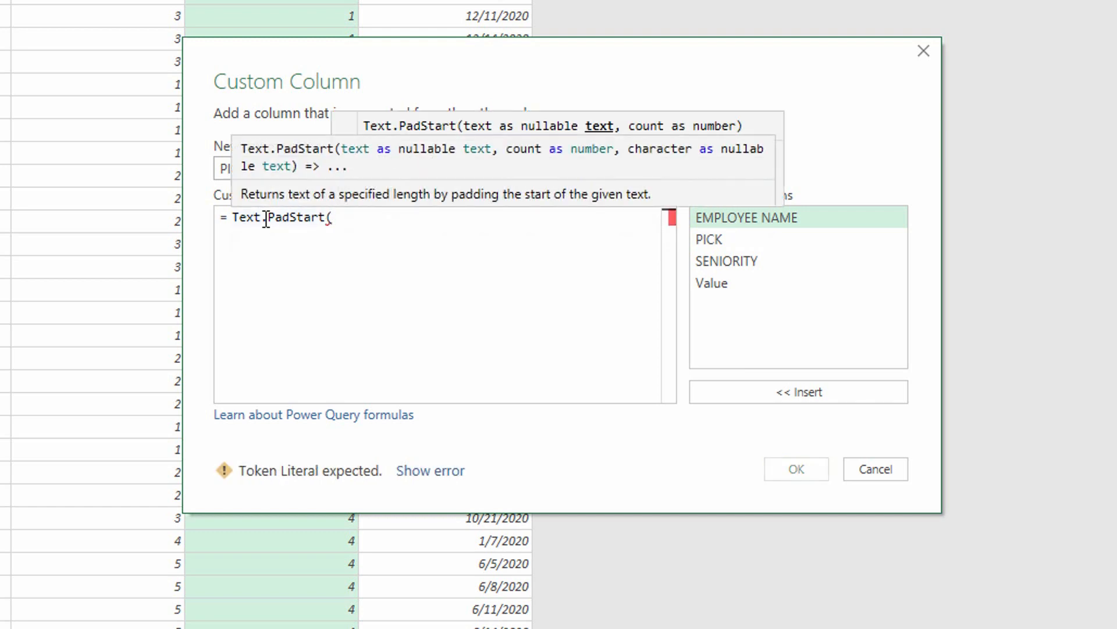
text(Number.T)
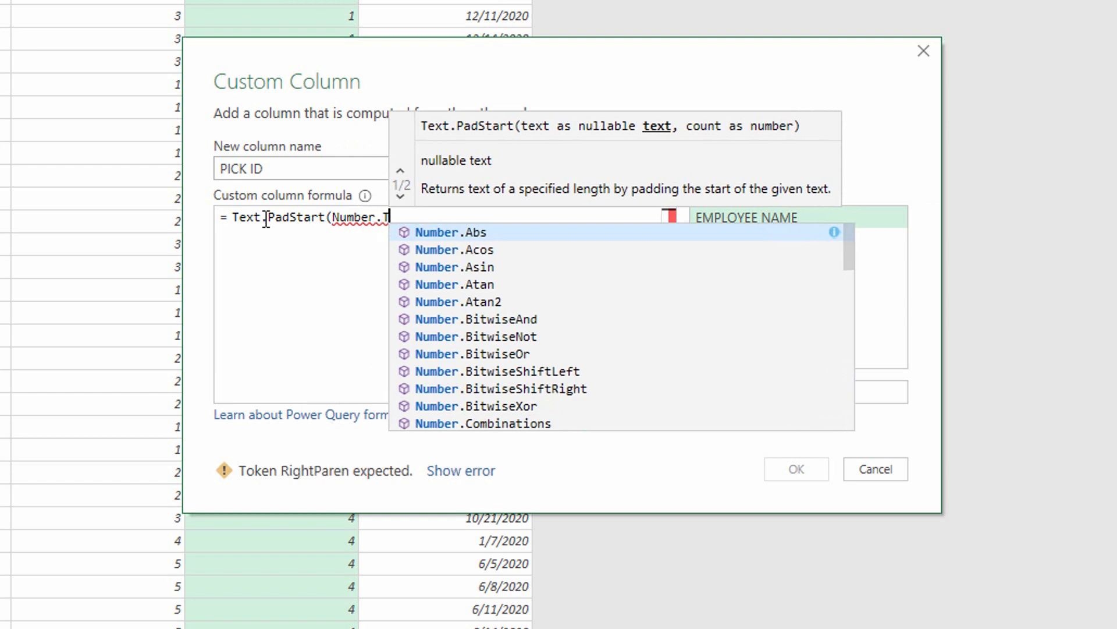
text(oTe)
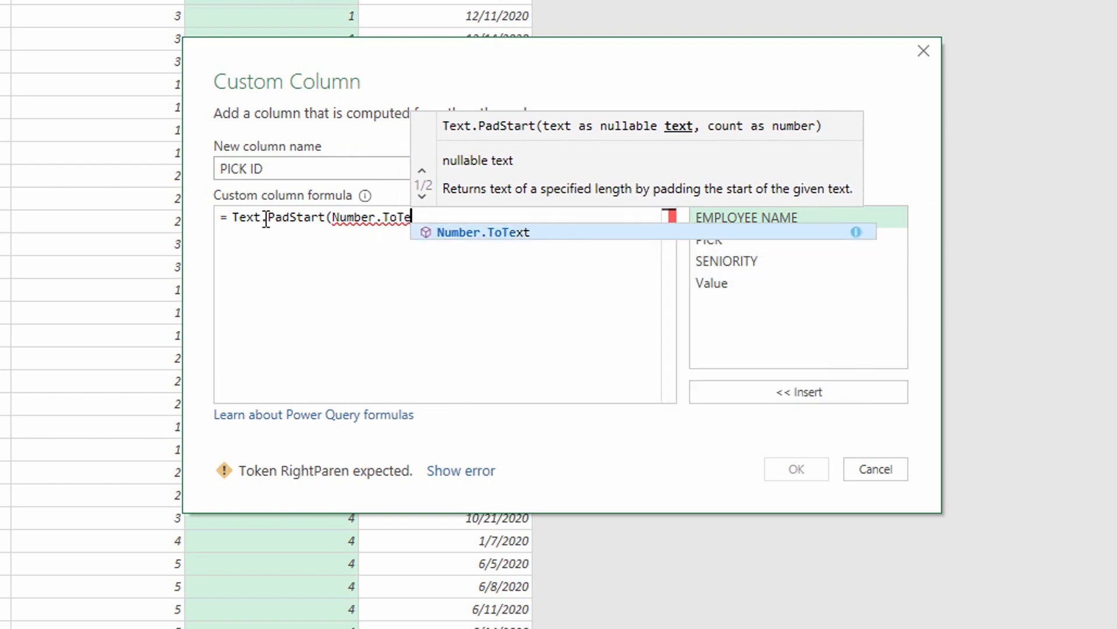
text(xt()
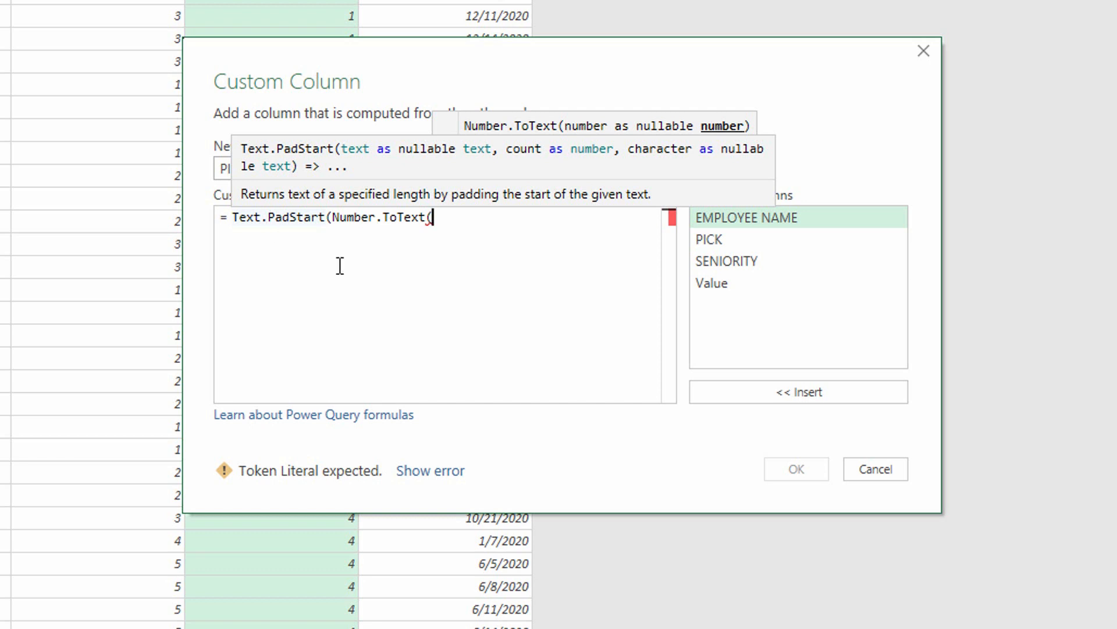
double_click(709, 236)
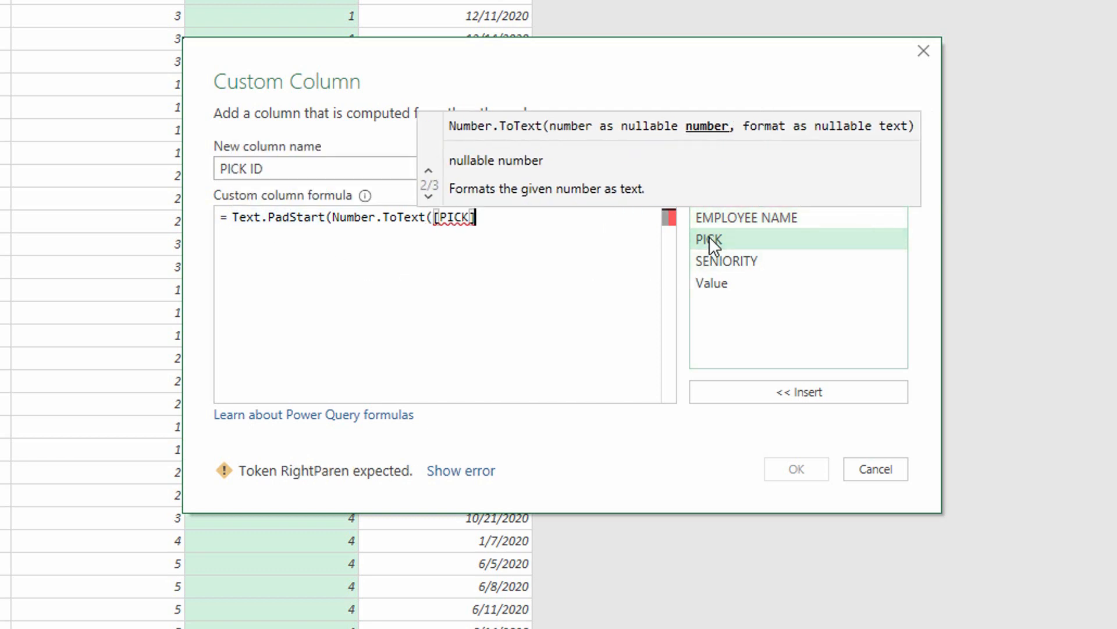
text(,")
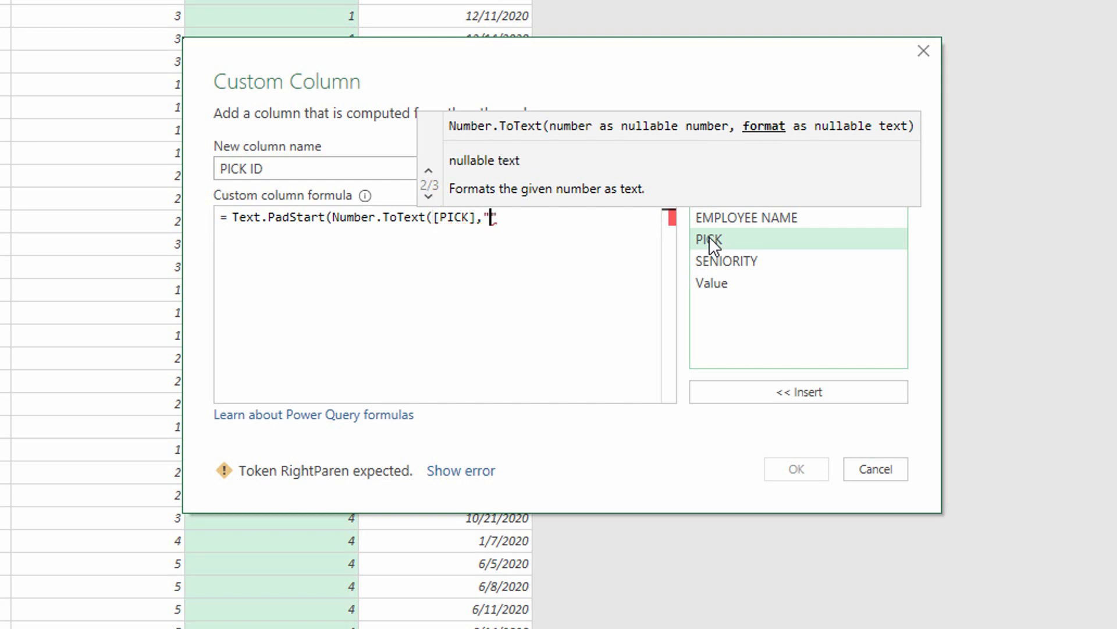
text(d")
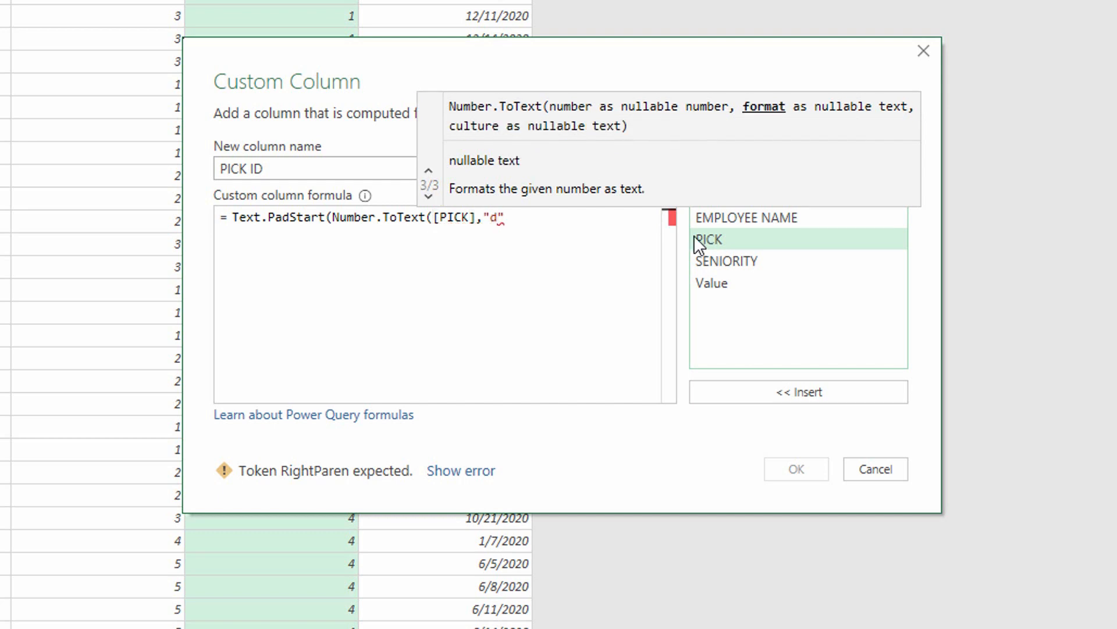
text())
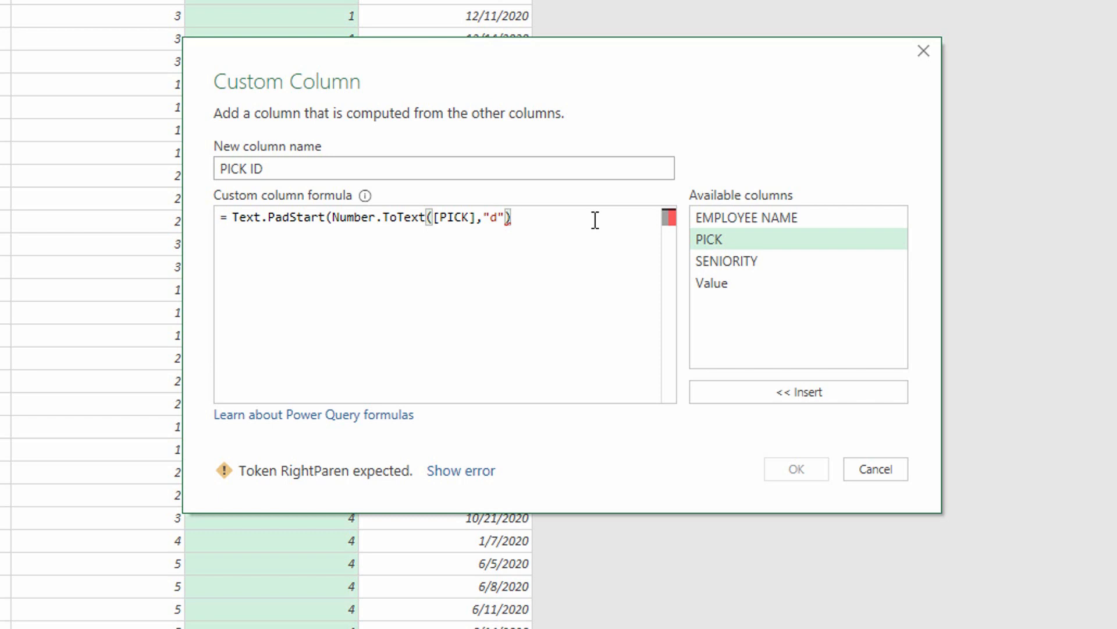
Complete the PICK part of the formula with a pad length of 2 and "0" as the padding character
text(,)
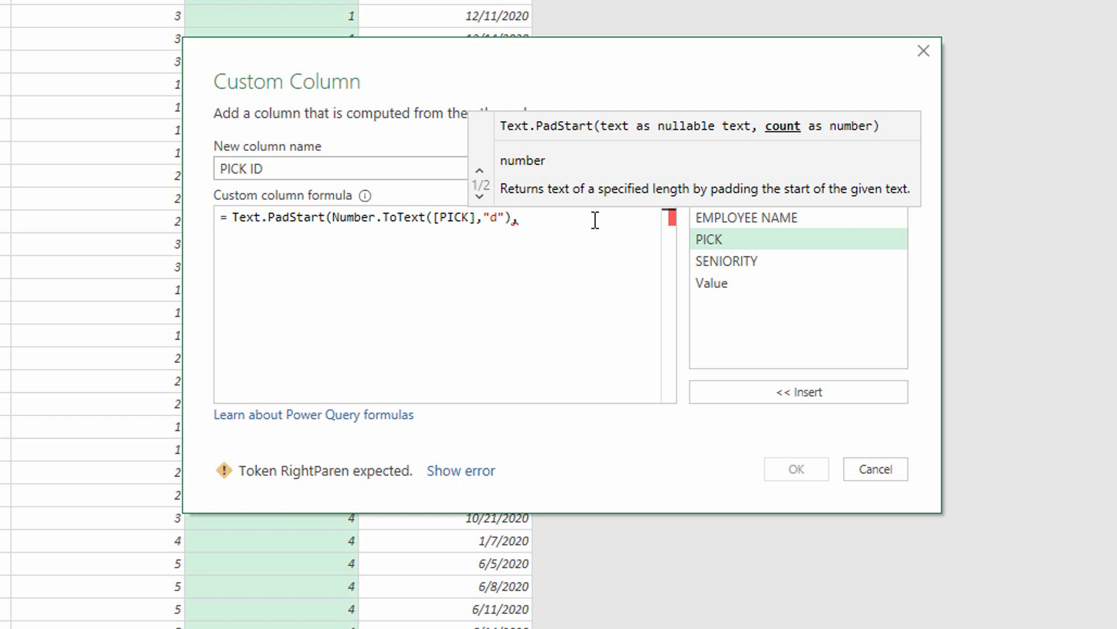
text(2,)
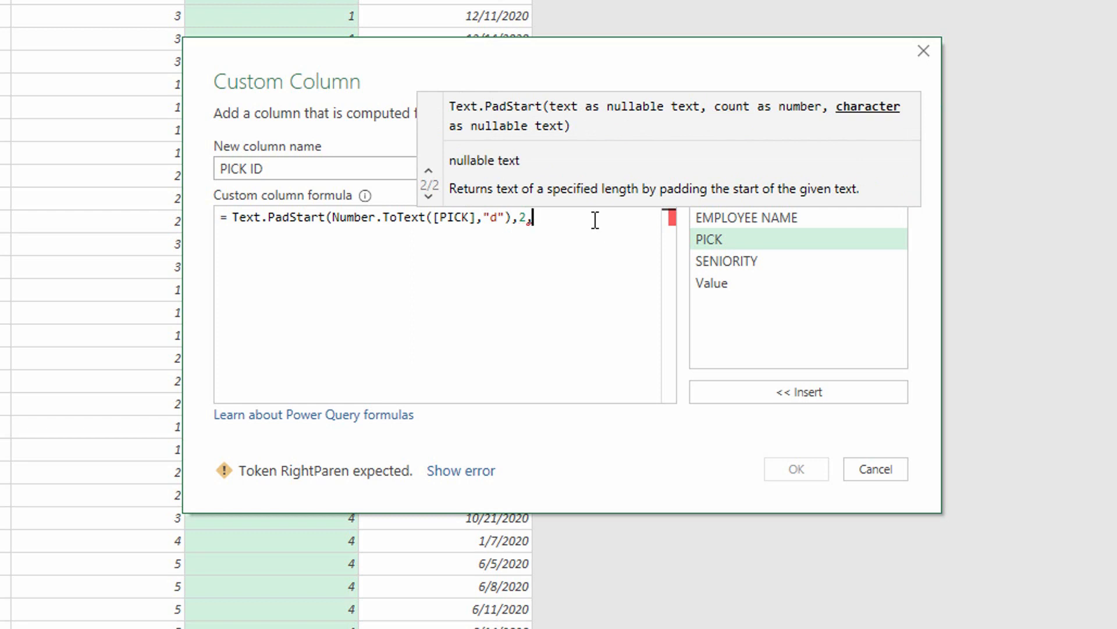
text("0)
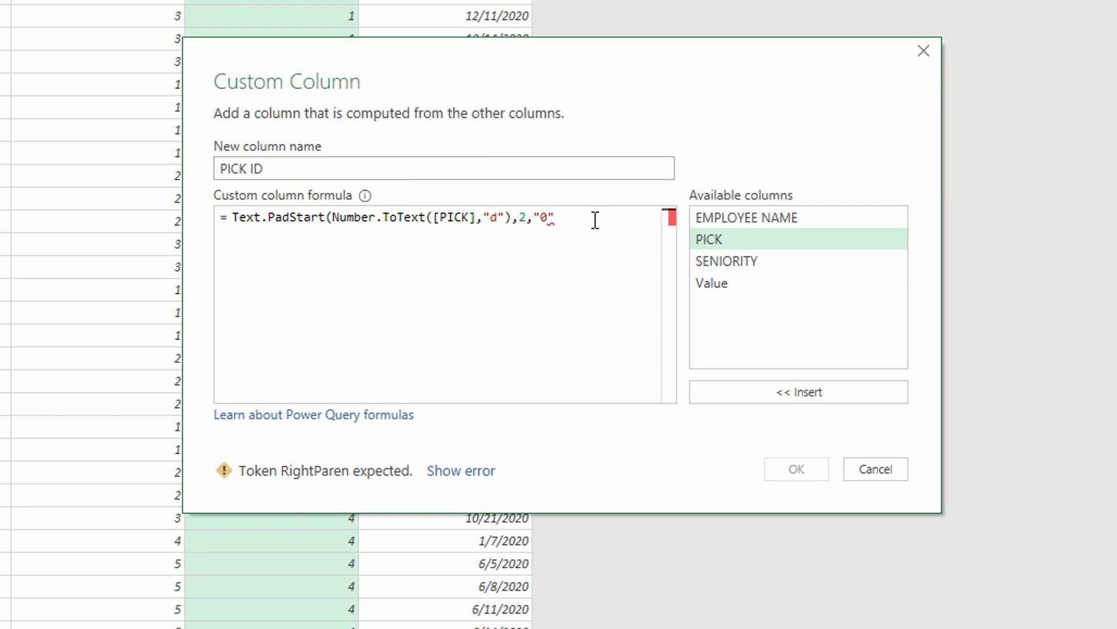
click(619, 213)
text())
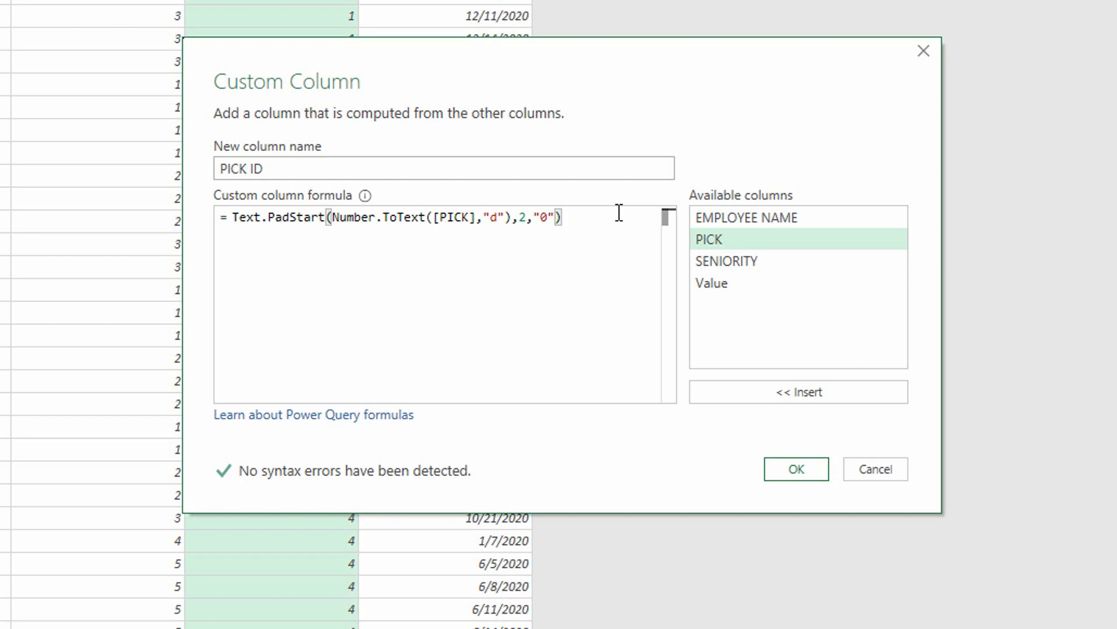
Append a hyphen separator to the formula after the PICK part with & "-" &
text(& )
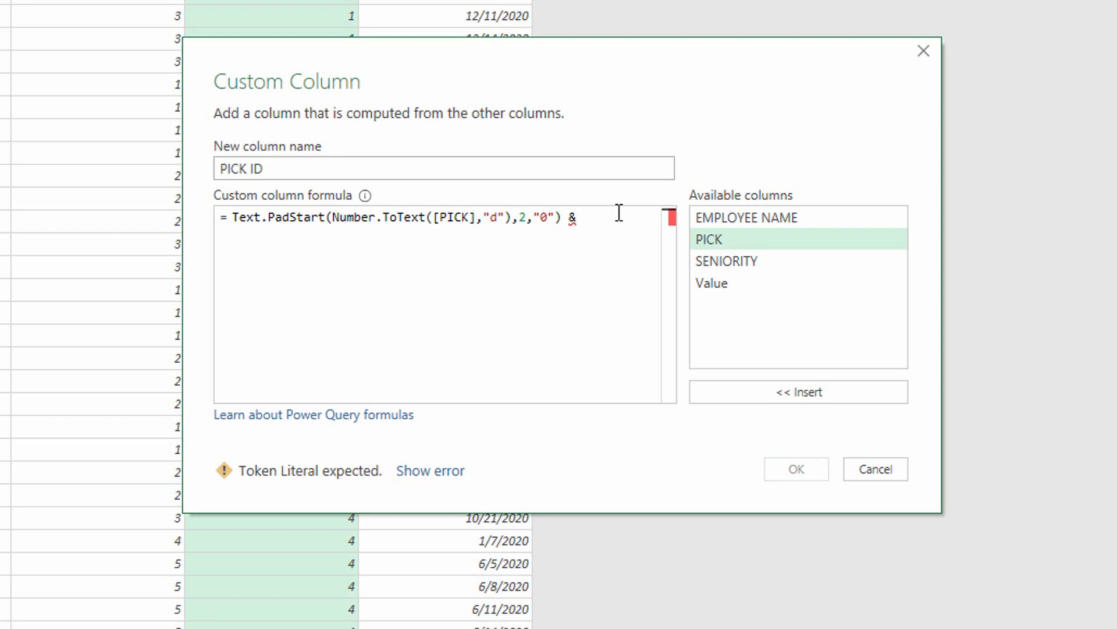
text("")
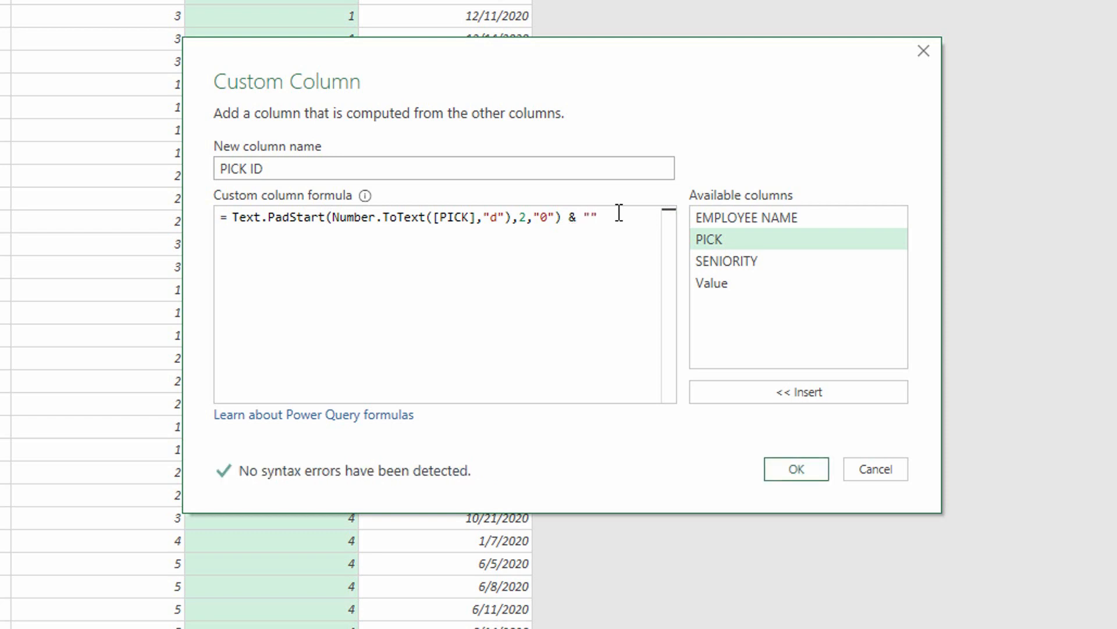
text(-)
click(622, 214)
text(&)
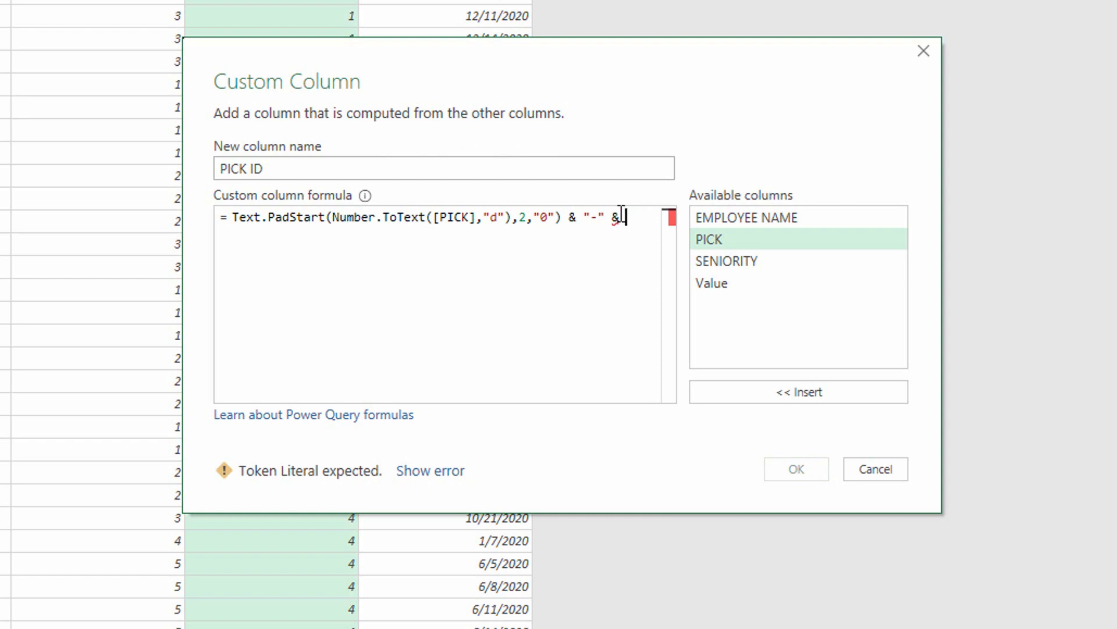
Extend the formula with Text.PadStart(Number.ToText([SENIORITY],"d") to convert the seniority number to text
text(Text)
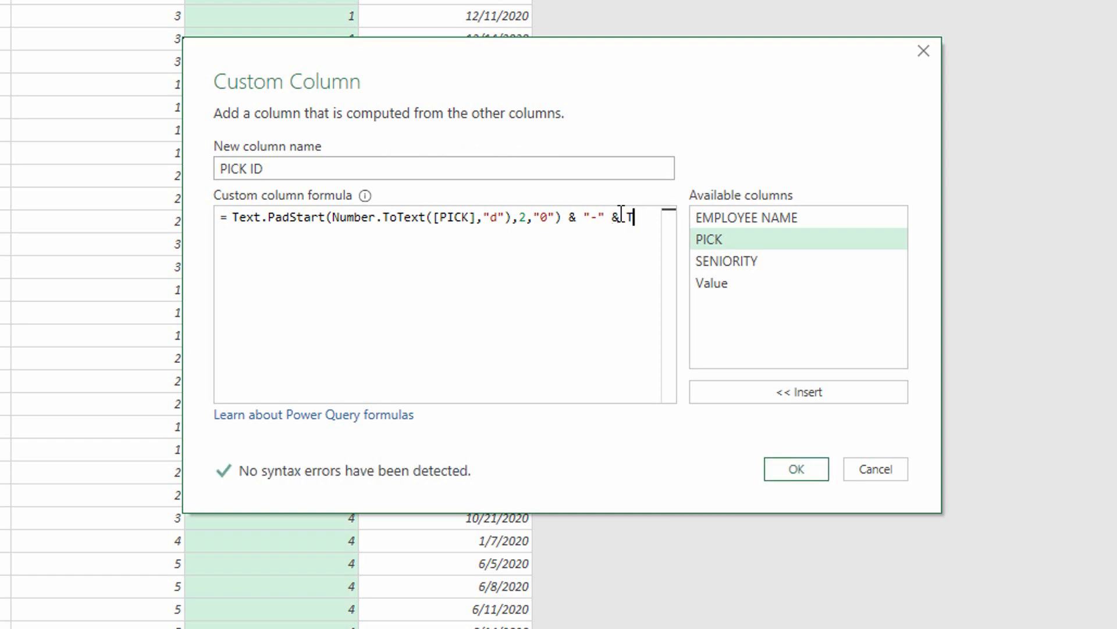
text(.PadStart)
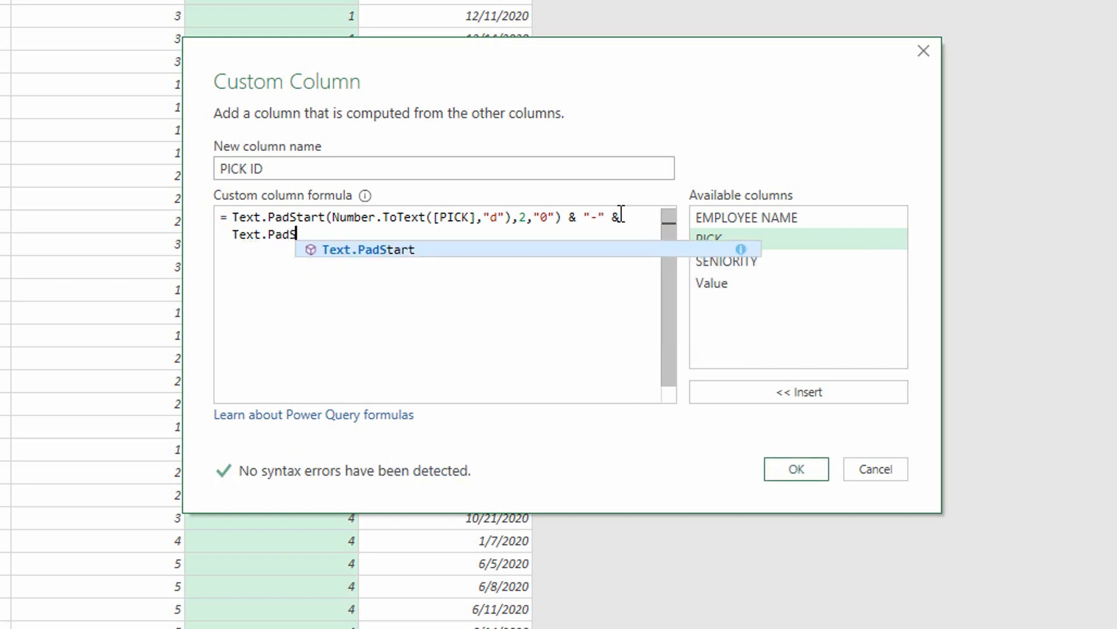
text((Numb)
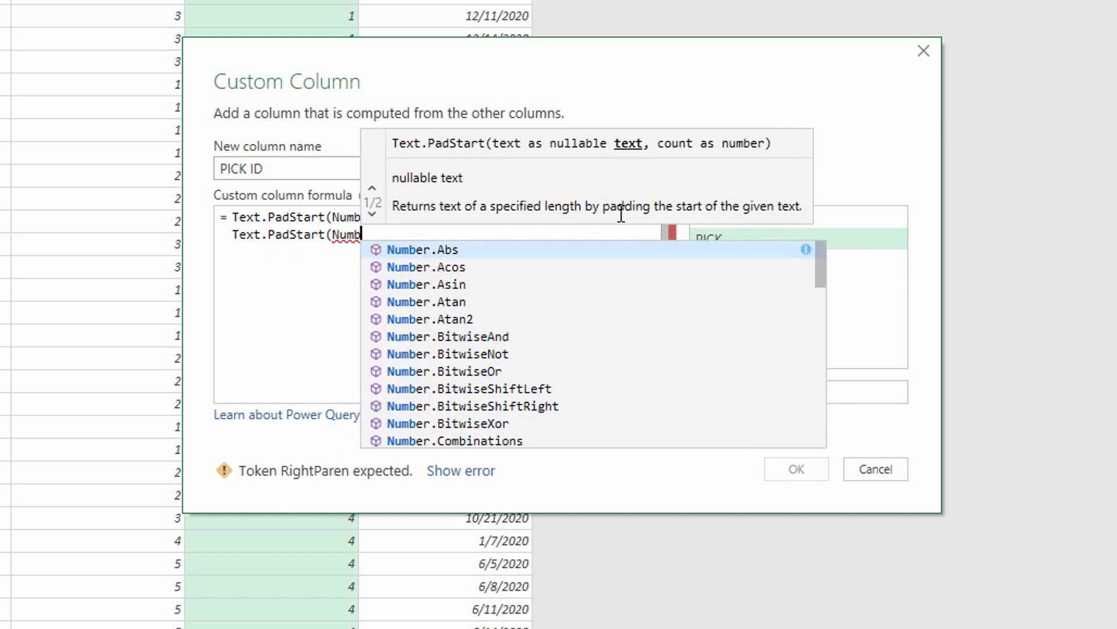
text(er.ToTe)
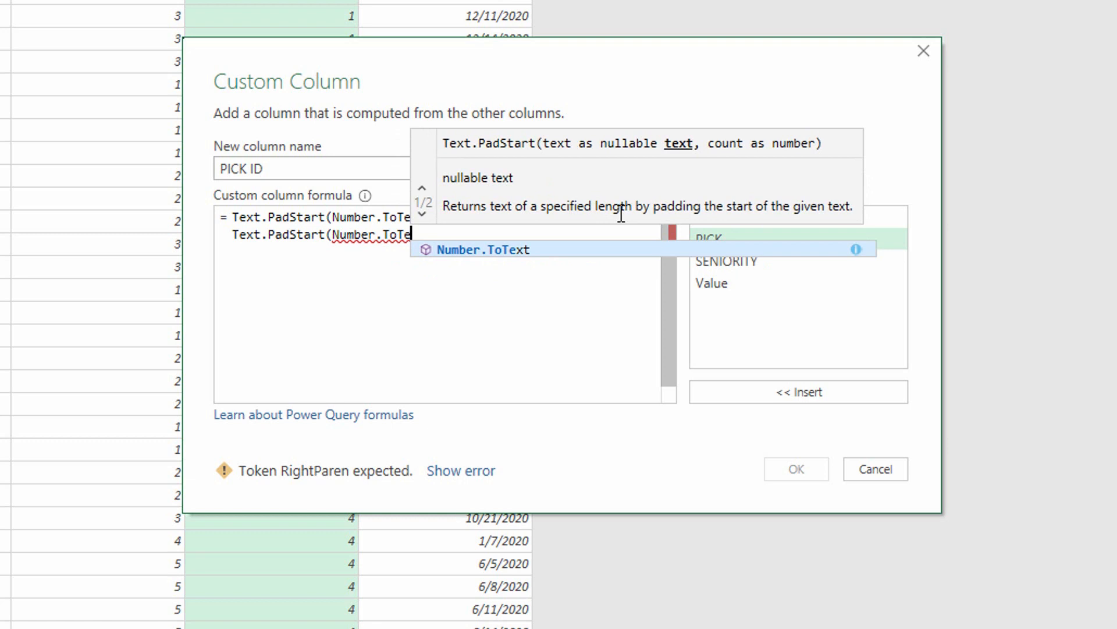
key(Tab)
text(()
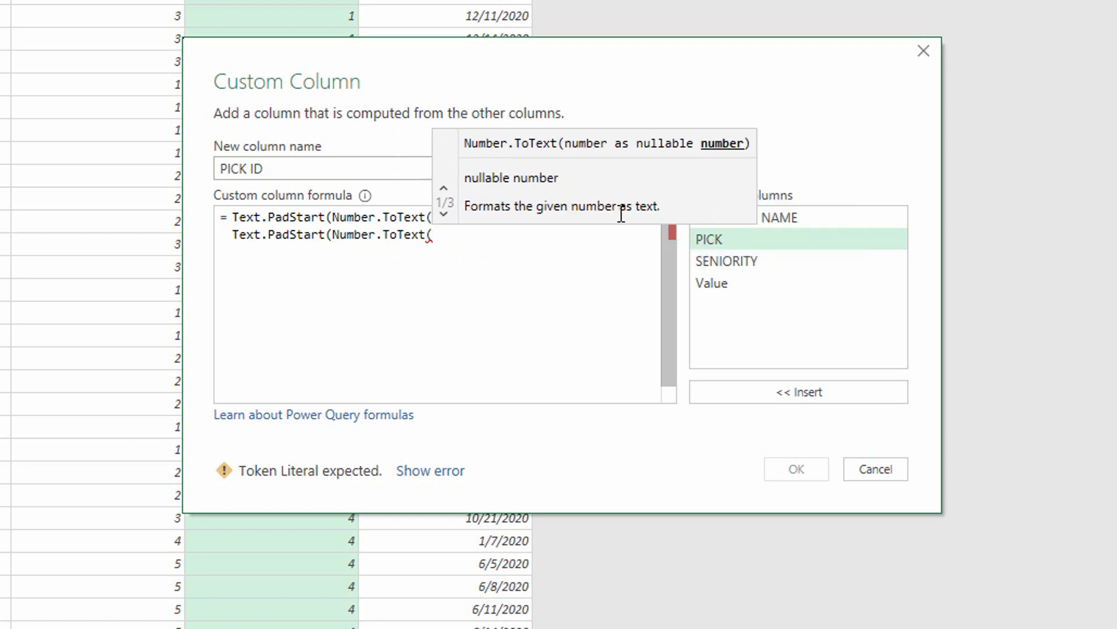
double_click(711, 264)
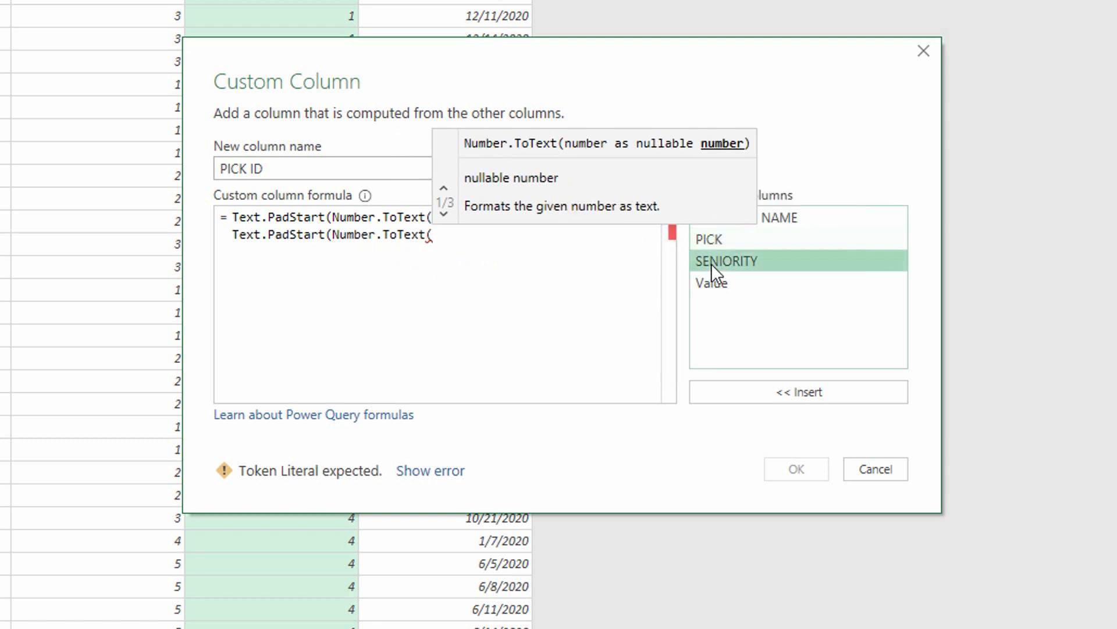
text(,")
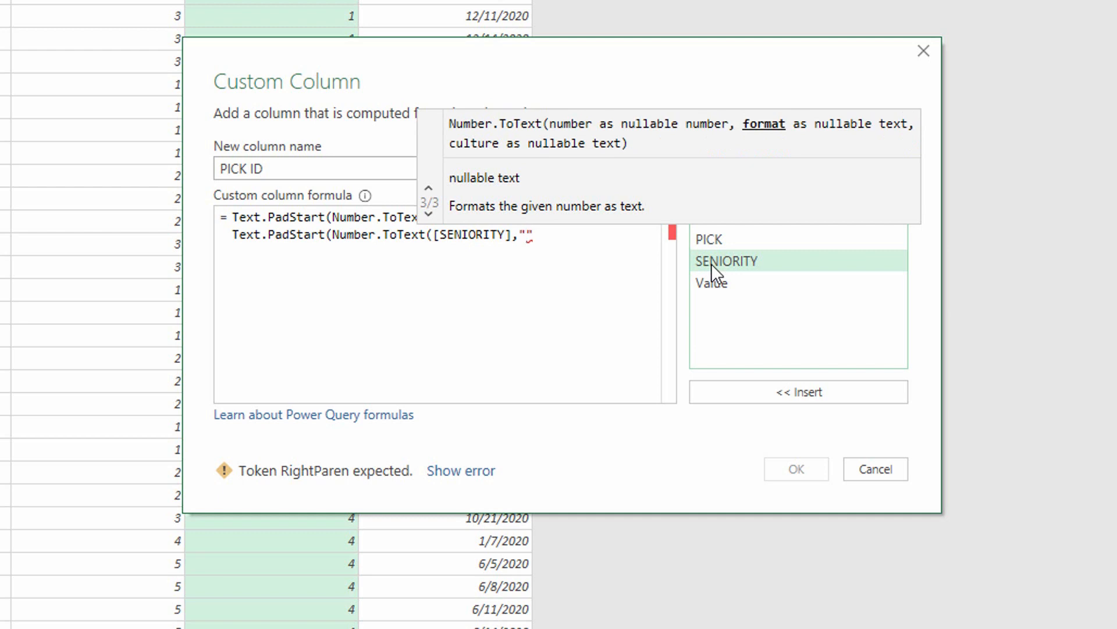
text(d")
click(590, 240)
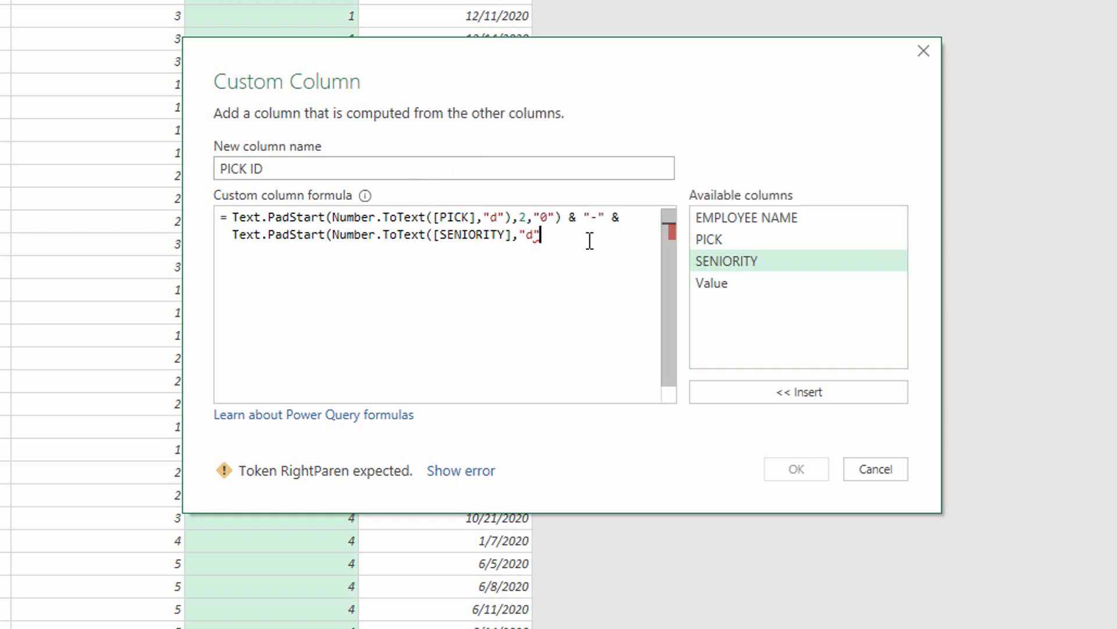
text())
Pad the SENIORITY part to 3 characters with "0" and append a second hyphen separator with & "-"
text(,)
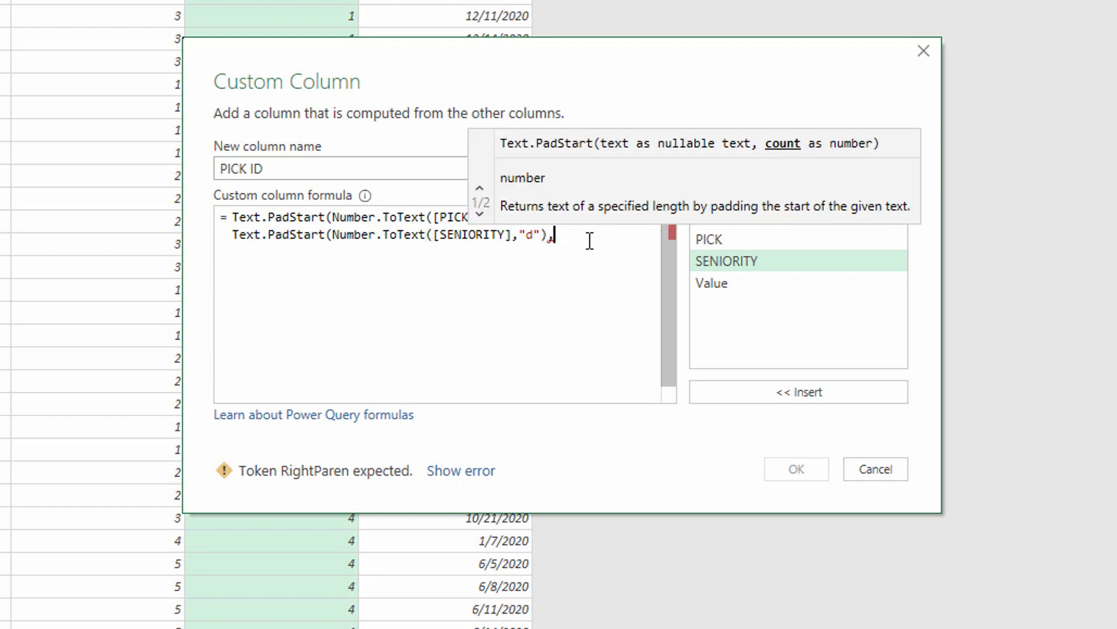
text(3,"0)
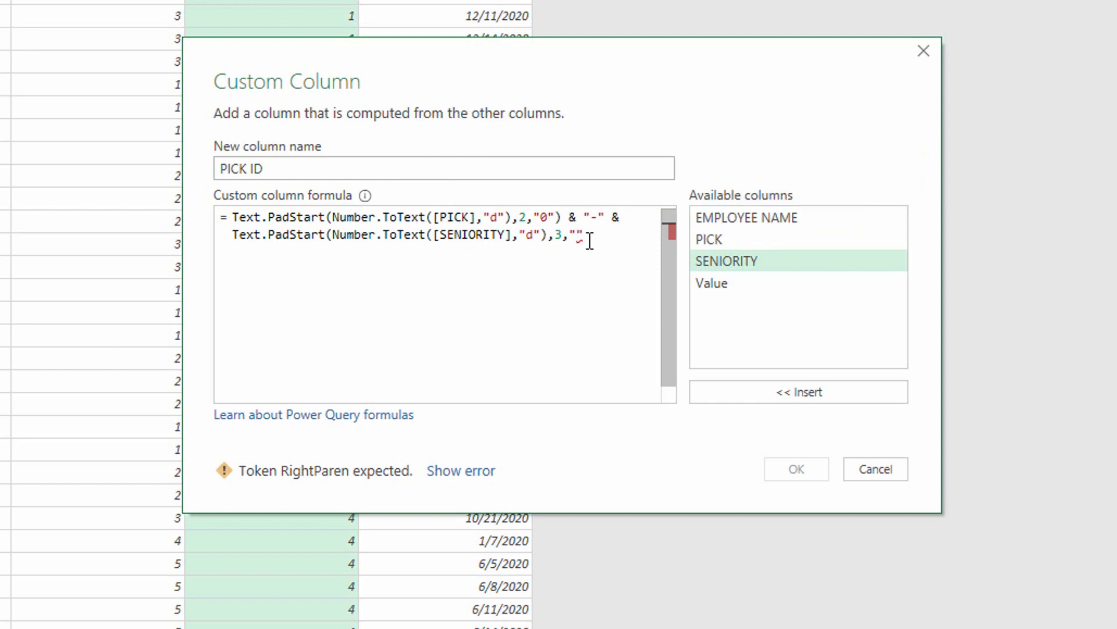
text("))
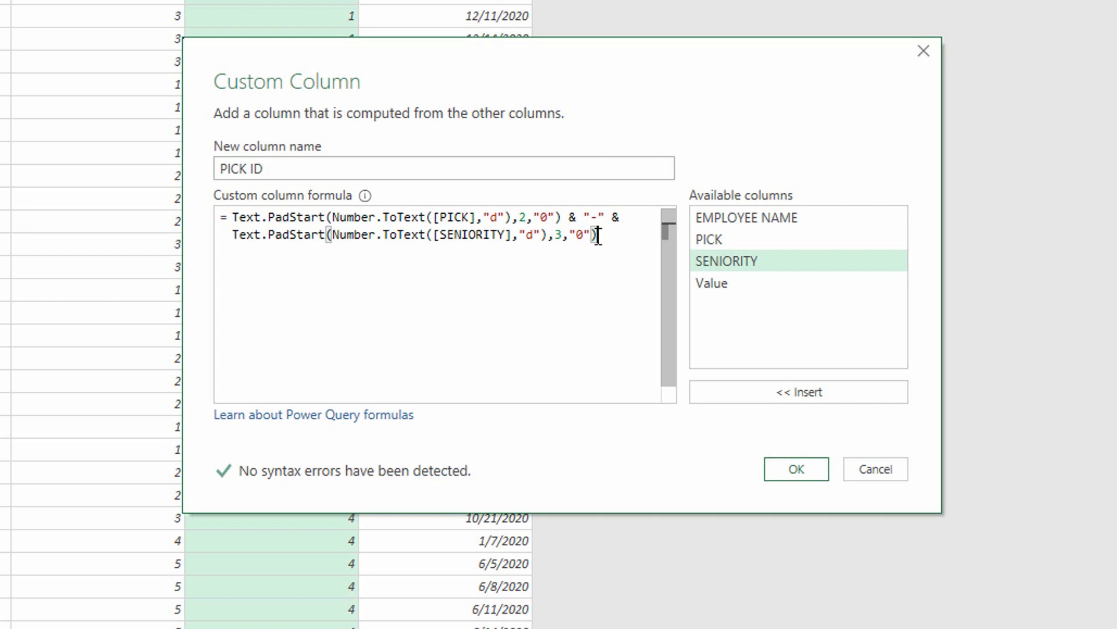
text(&)
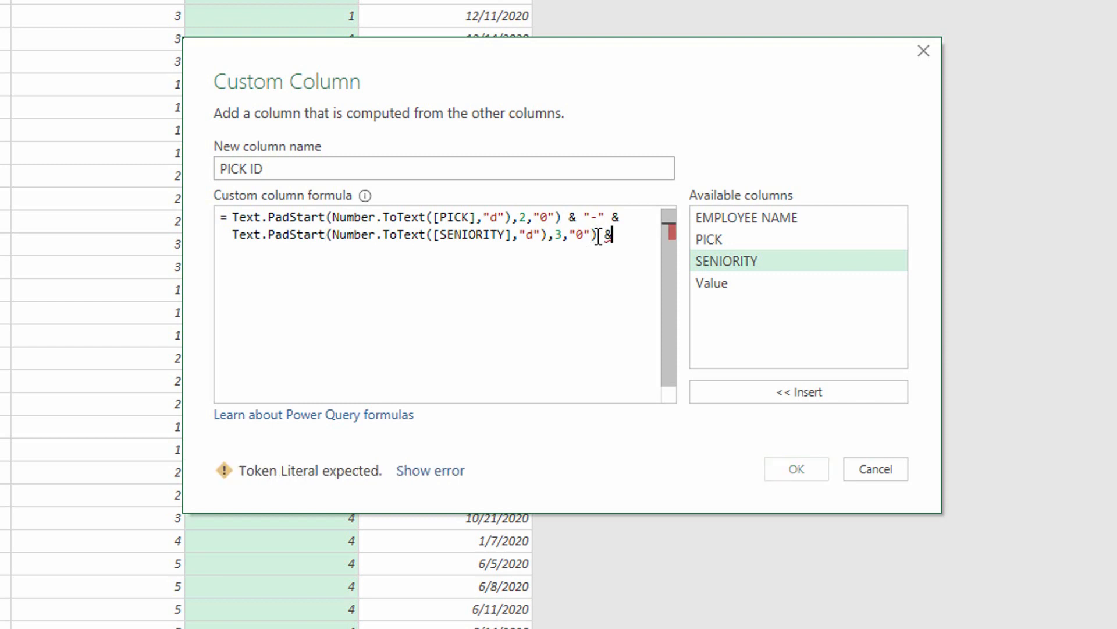
text( "-")
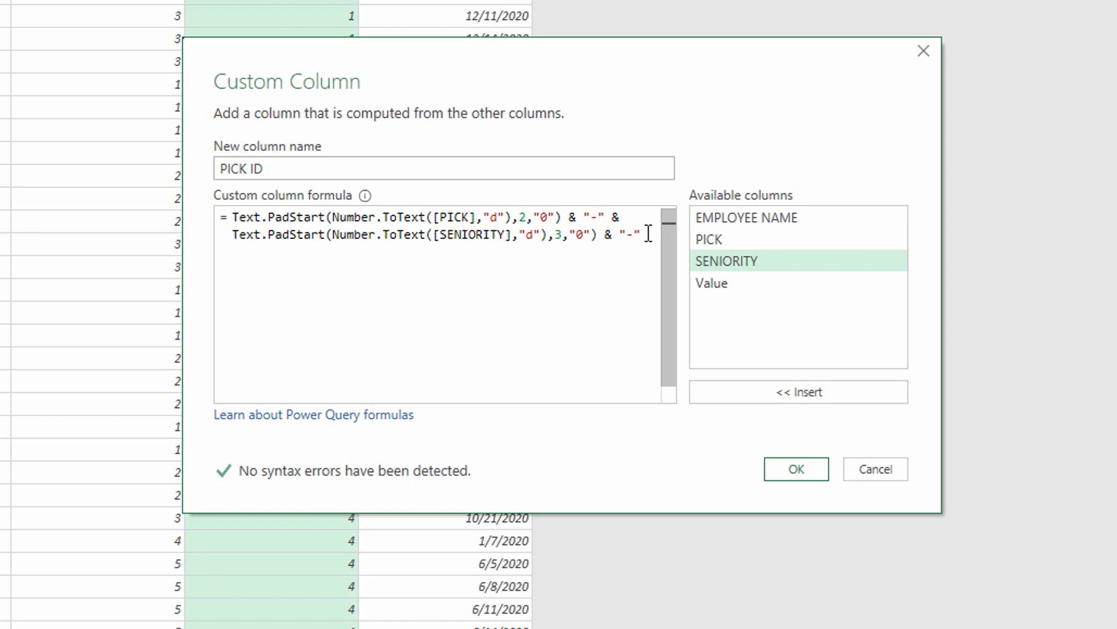
Extend the PICK ID formula on a new line with & Date.ToText([Value] to convert the requested date to text
text( &)
key(Return)
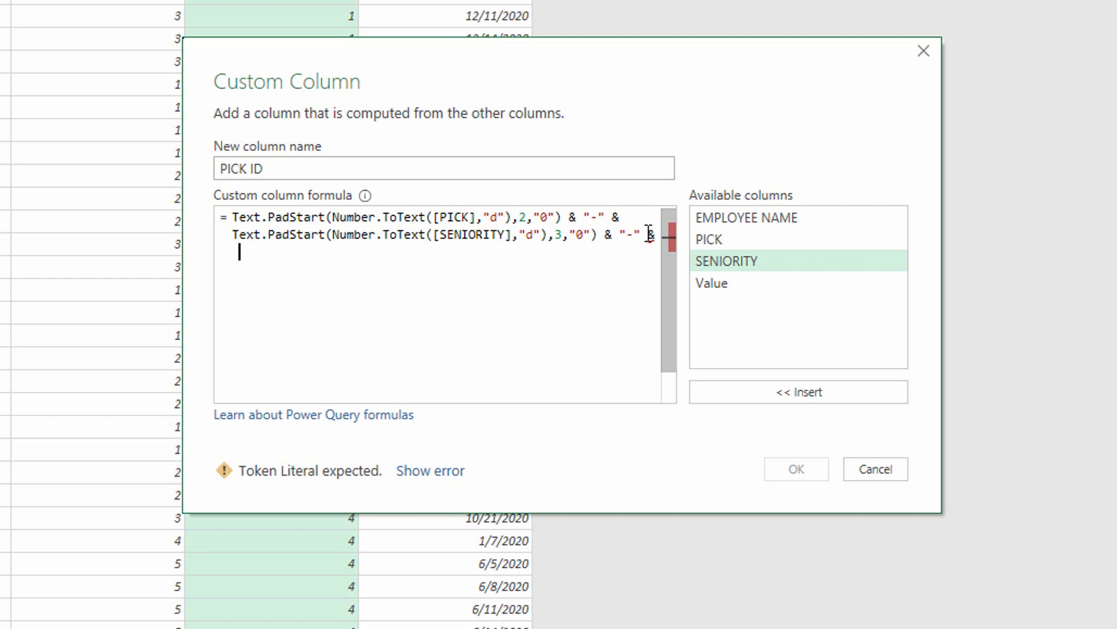
text(Dat)
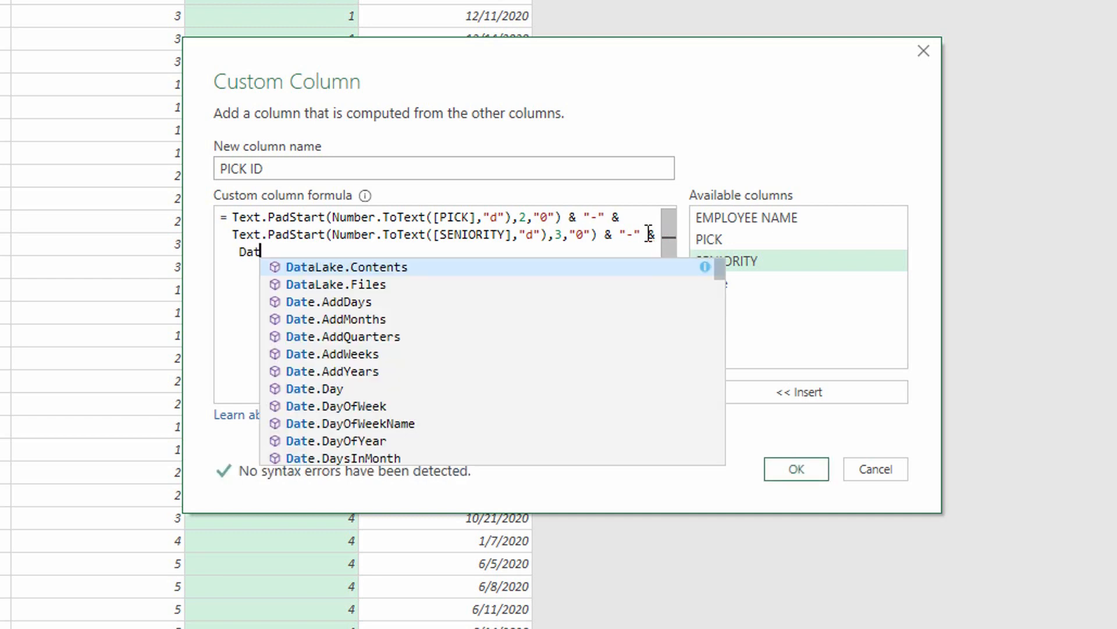
text(e.ToT)
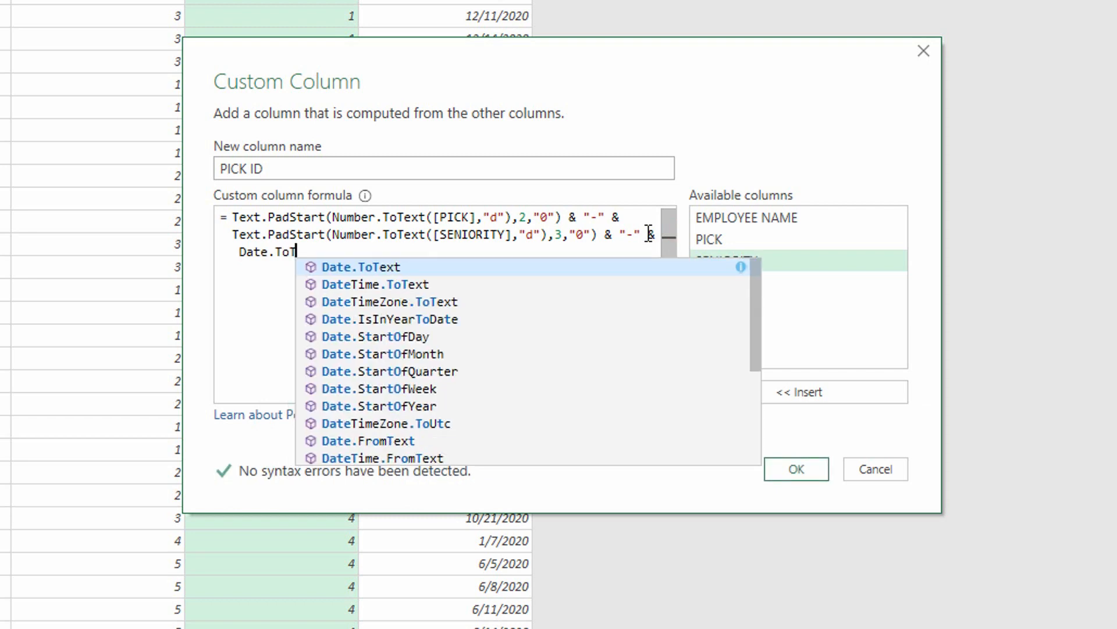
text(ext()
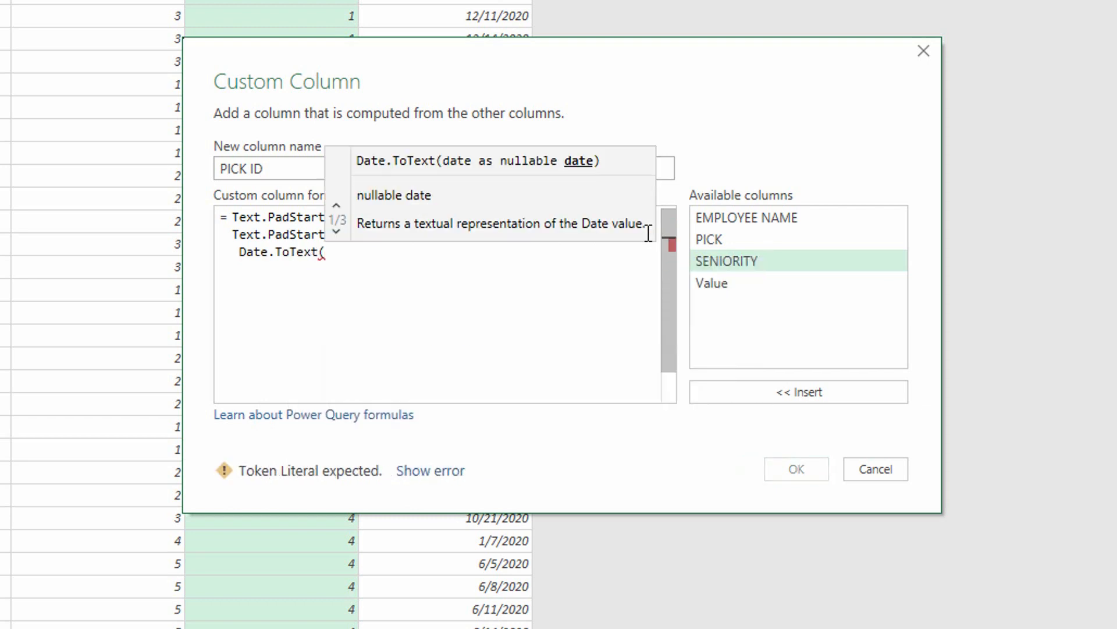
click(738, 275)
double_click(738, 275)
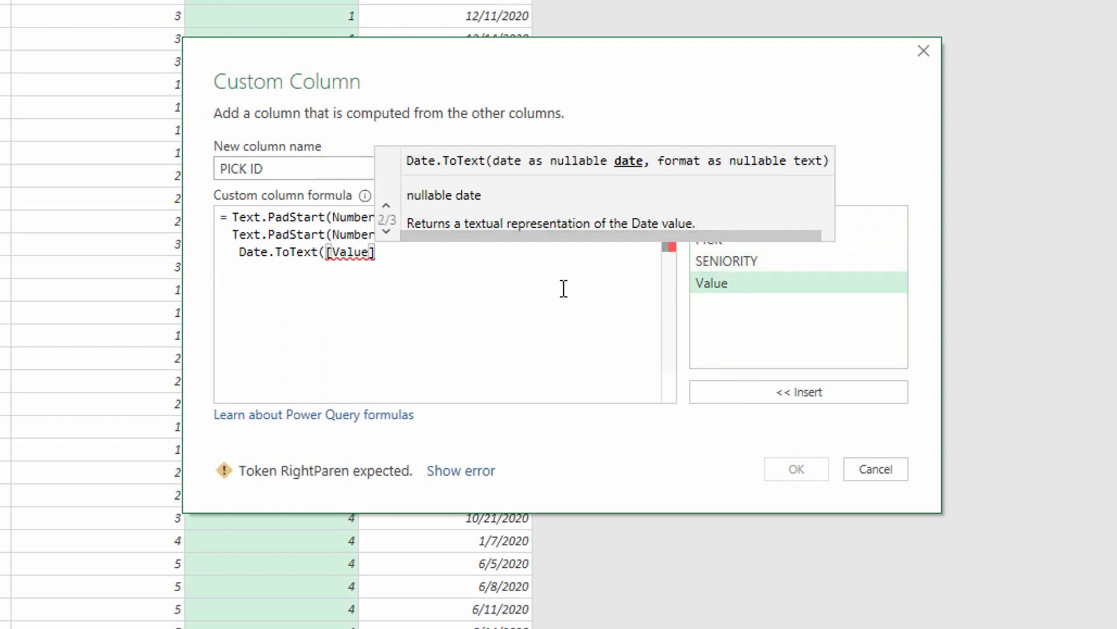
Give the date conversion the format "MM/dd" and close its parenthesis
text(,"")
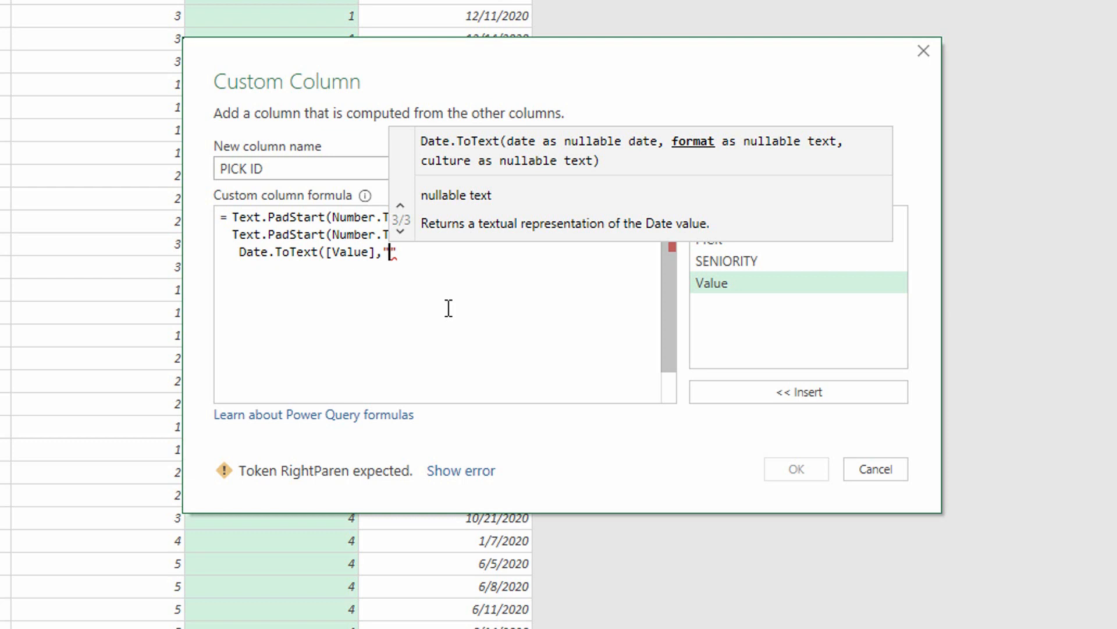
text(MM/)
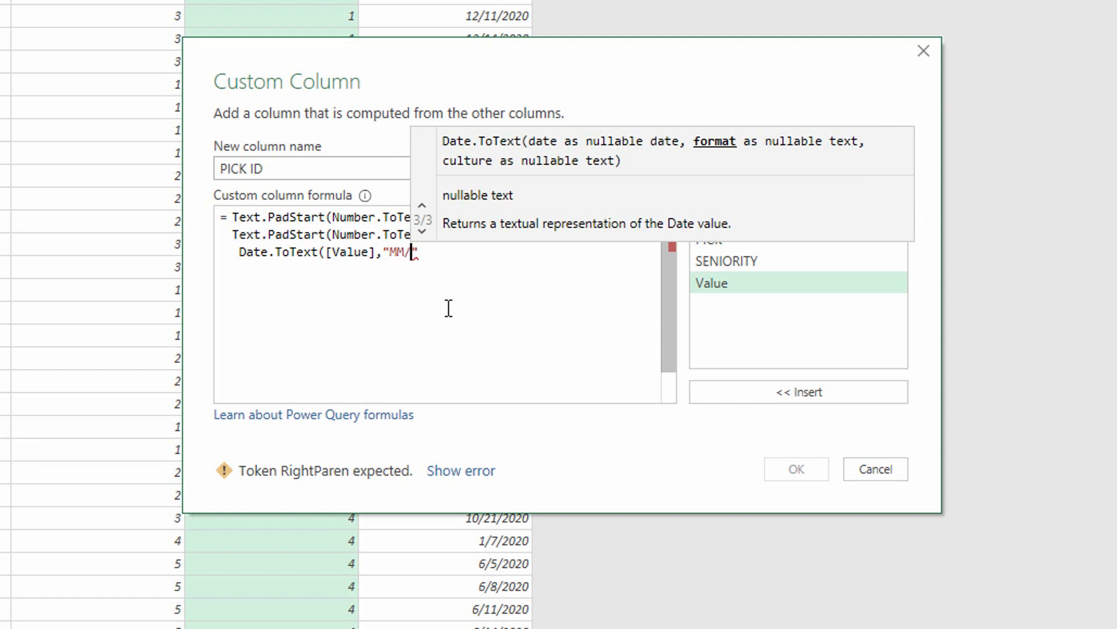
text(dd)
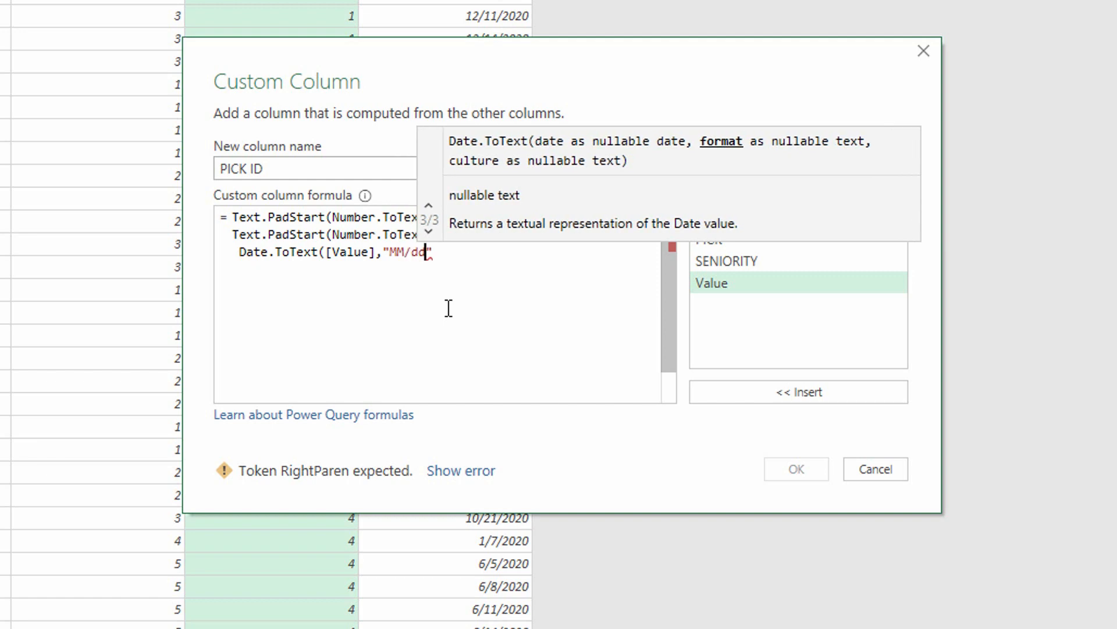
click(477, 251)
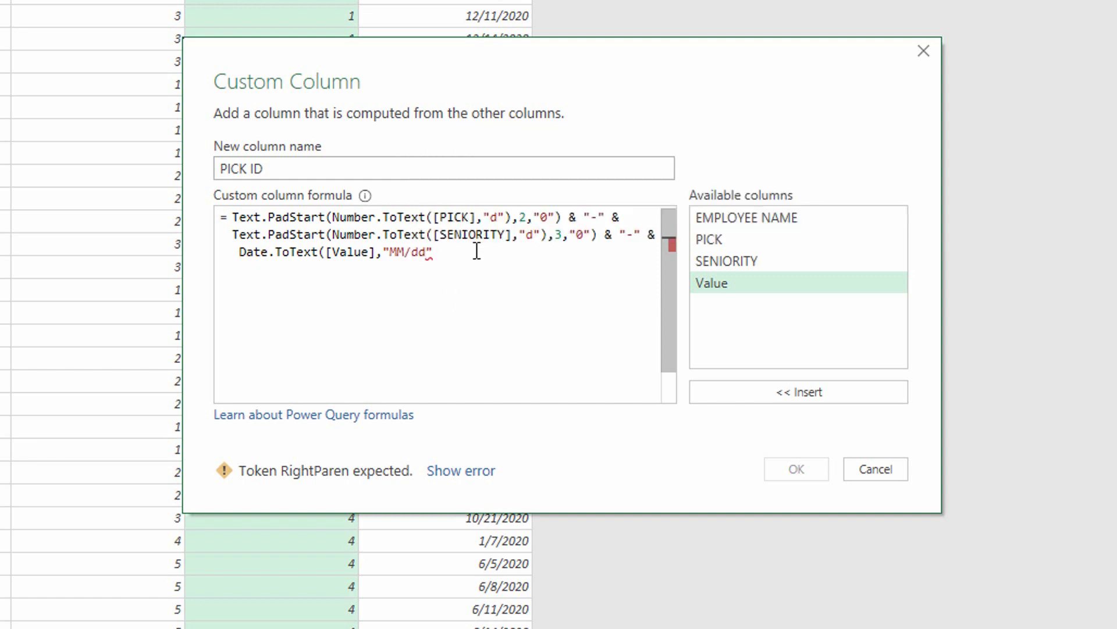
text())
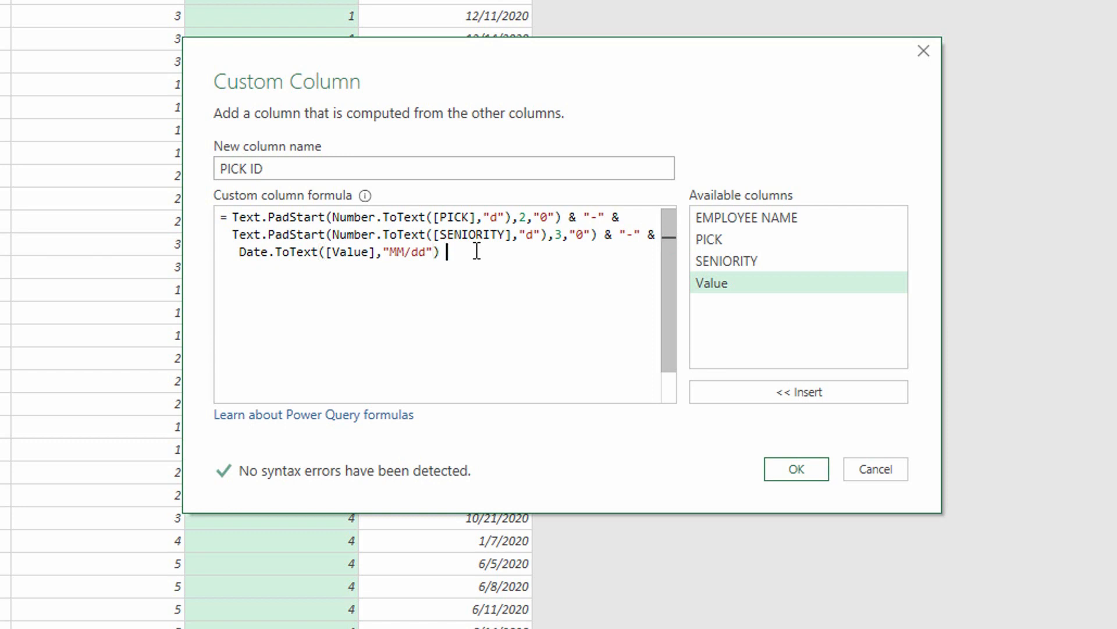
Finish the formula with & "-" & [EMPLOYEE NAME] and create the PICK ID column
text( & "-" &)
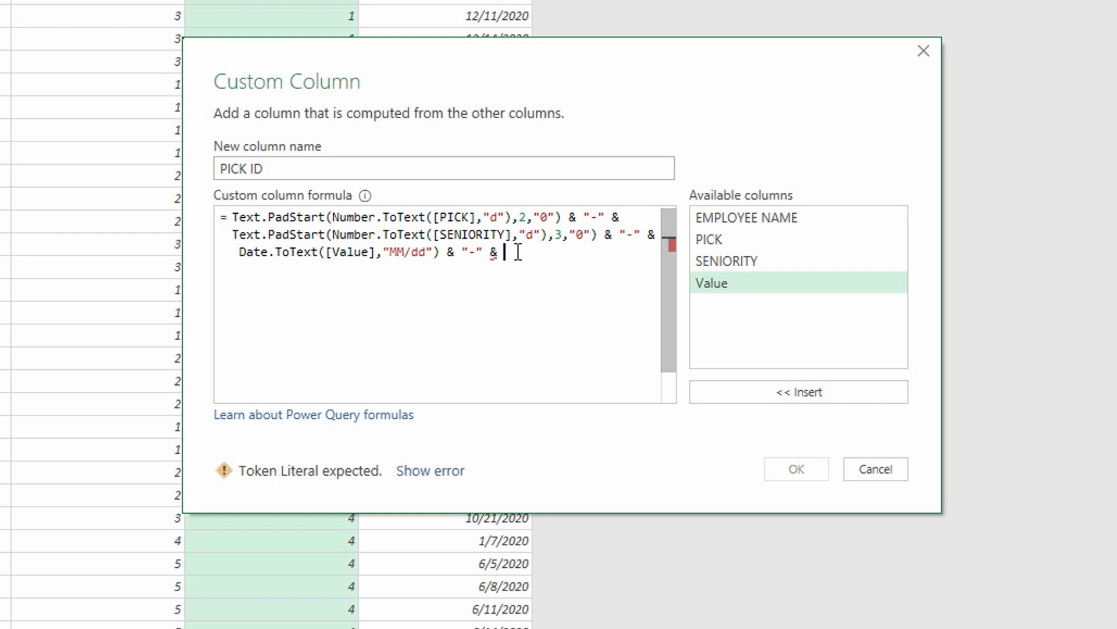
double_click(765, 217)
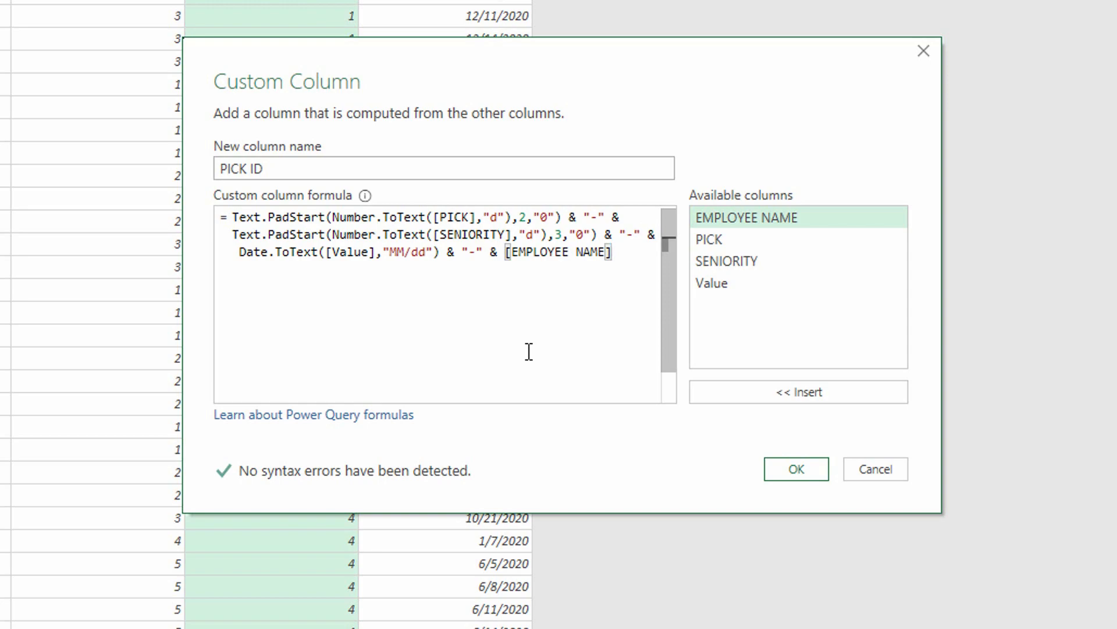
click(795, 475)
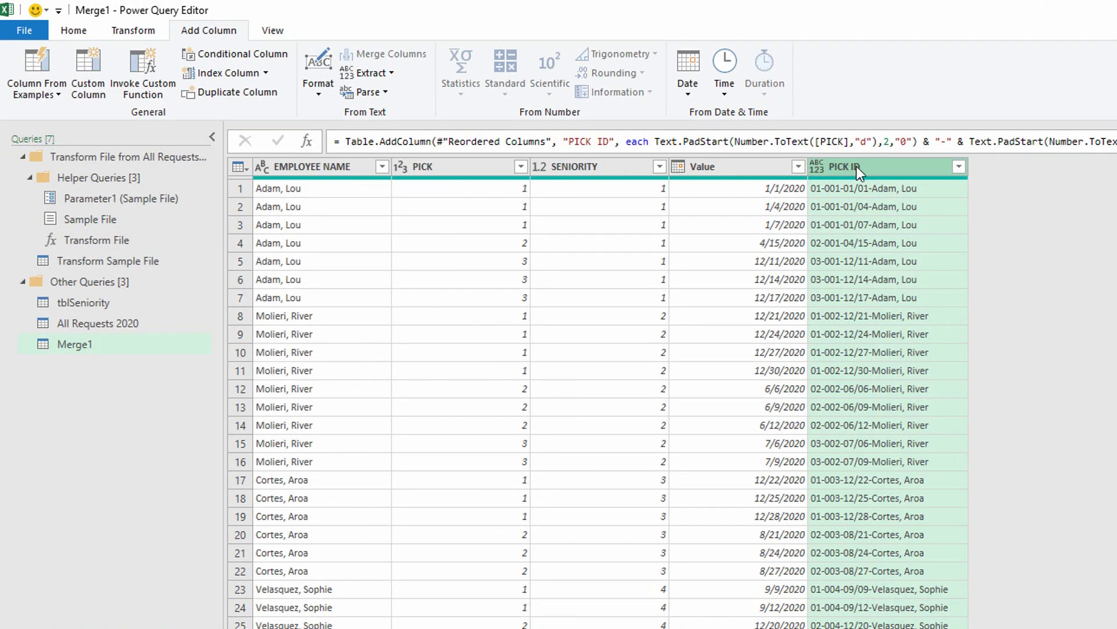
Make PICK ID the first column and sort the rows ascending by PICK, SENIORITY and Value, in that order of priority
drag(858, 170, 259, 174)
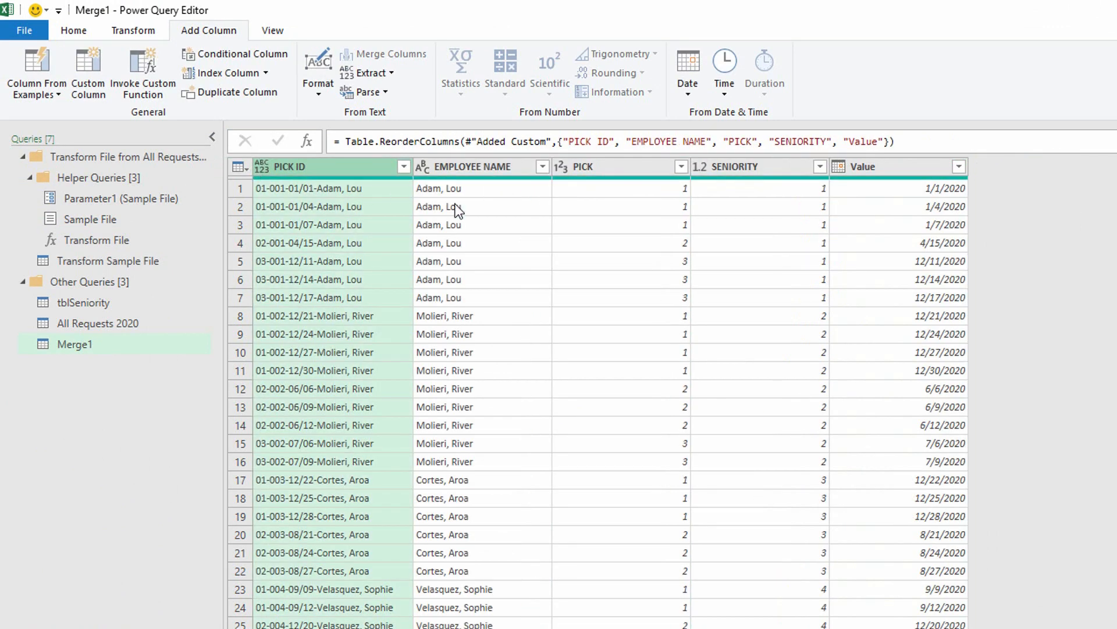
click(681, 168)
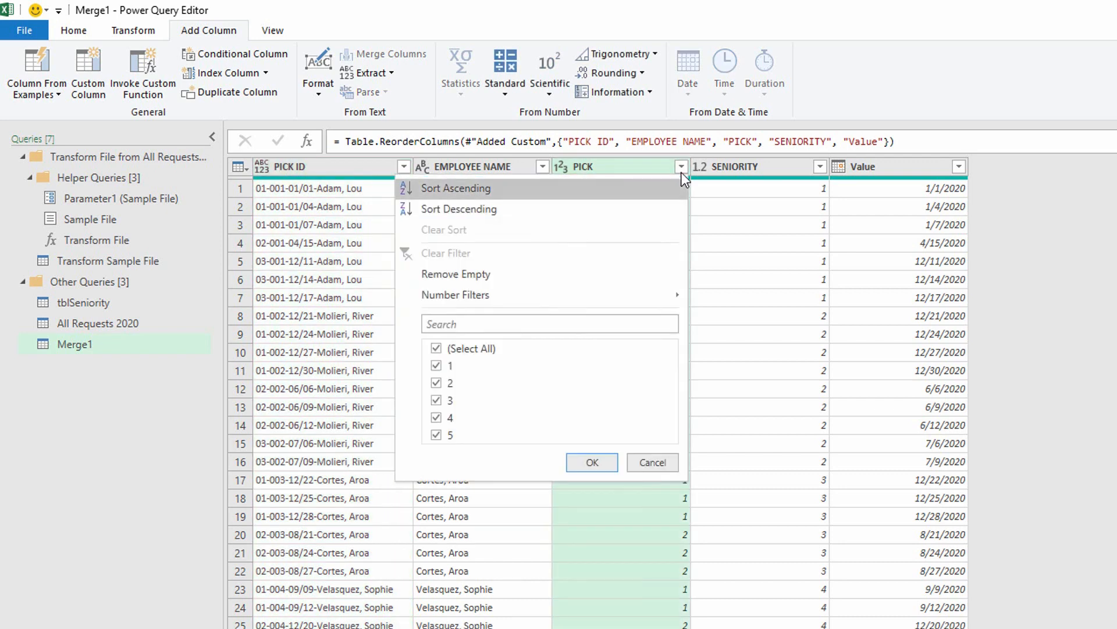
click(606, 189)
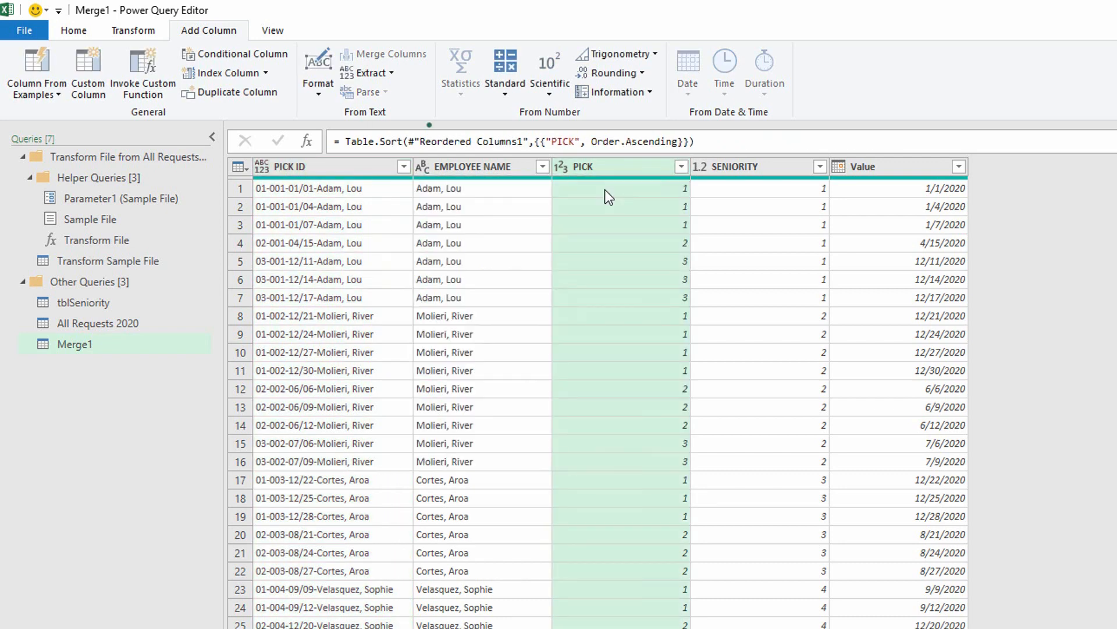
click(819, 167)
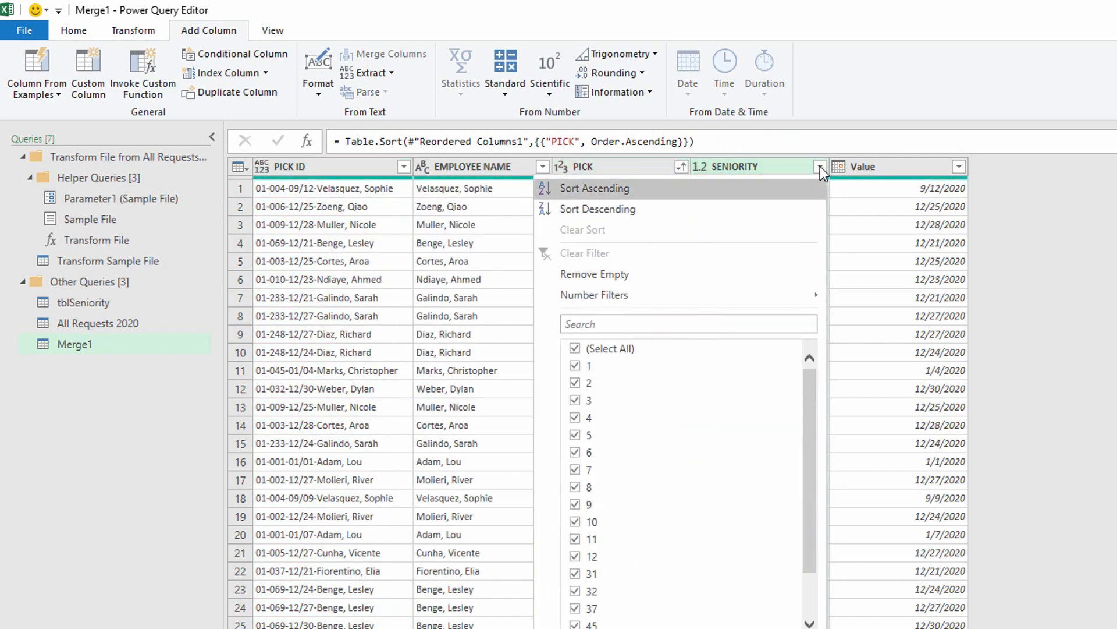
click(724, 190)
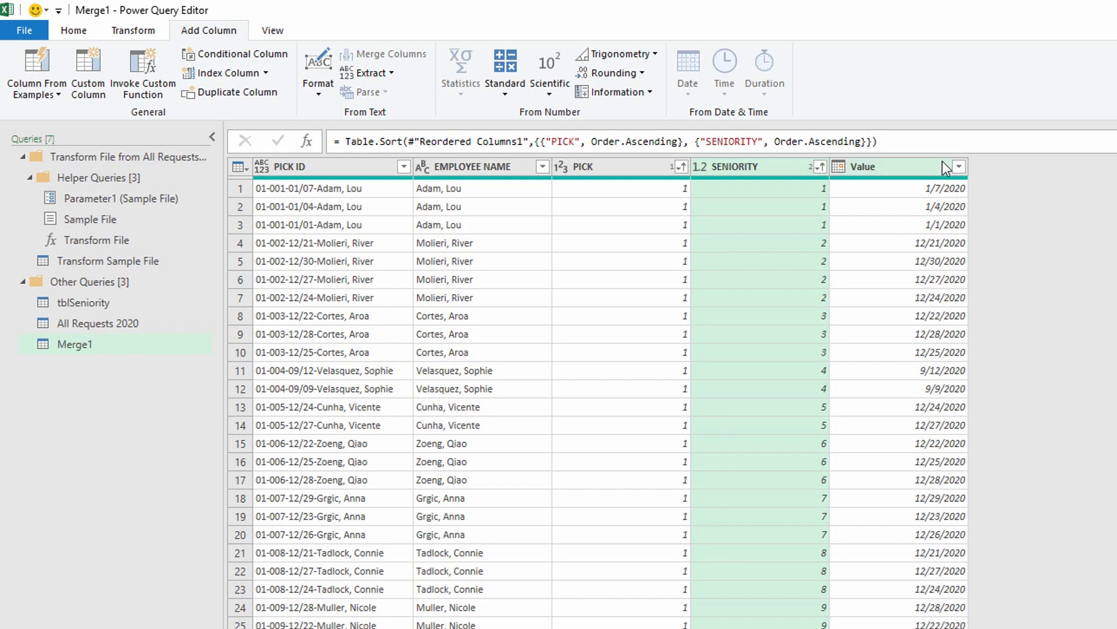
click(959, 169)
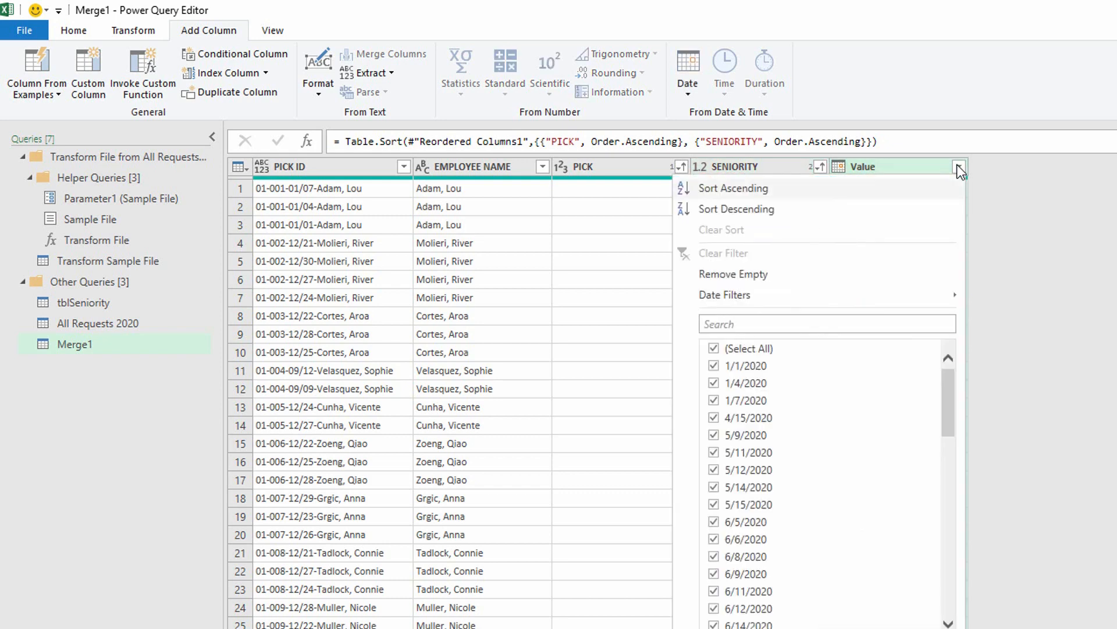
click(820, 194)
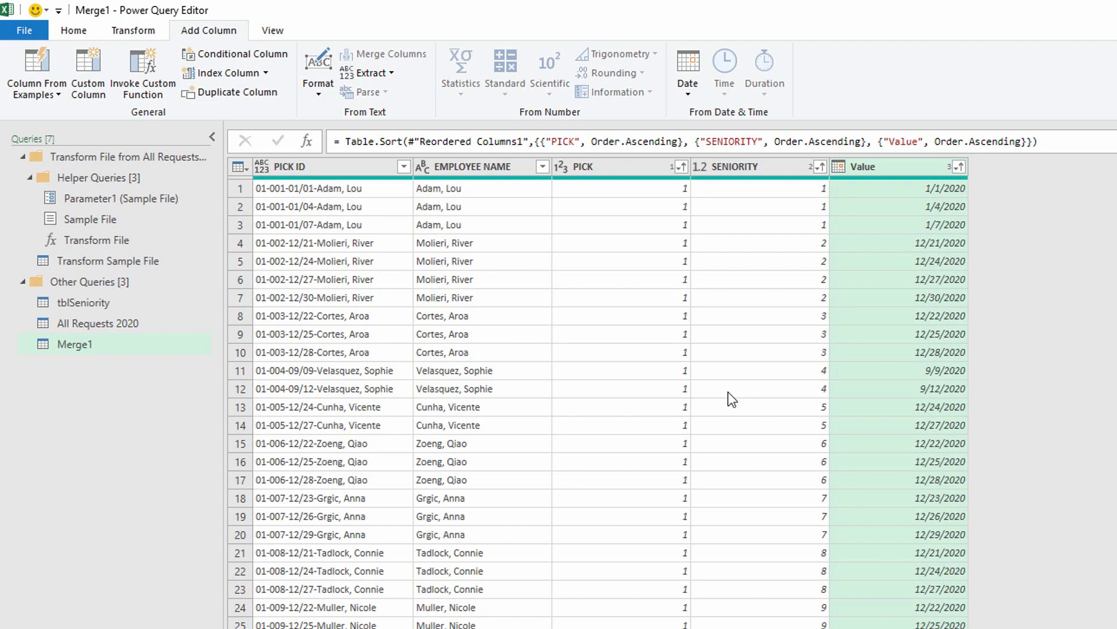
Close the query editor and load the Merge1 query into a worksheet table
scroll(728, 392, down, 12)
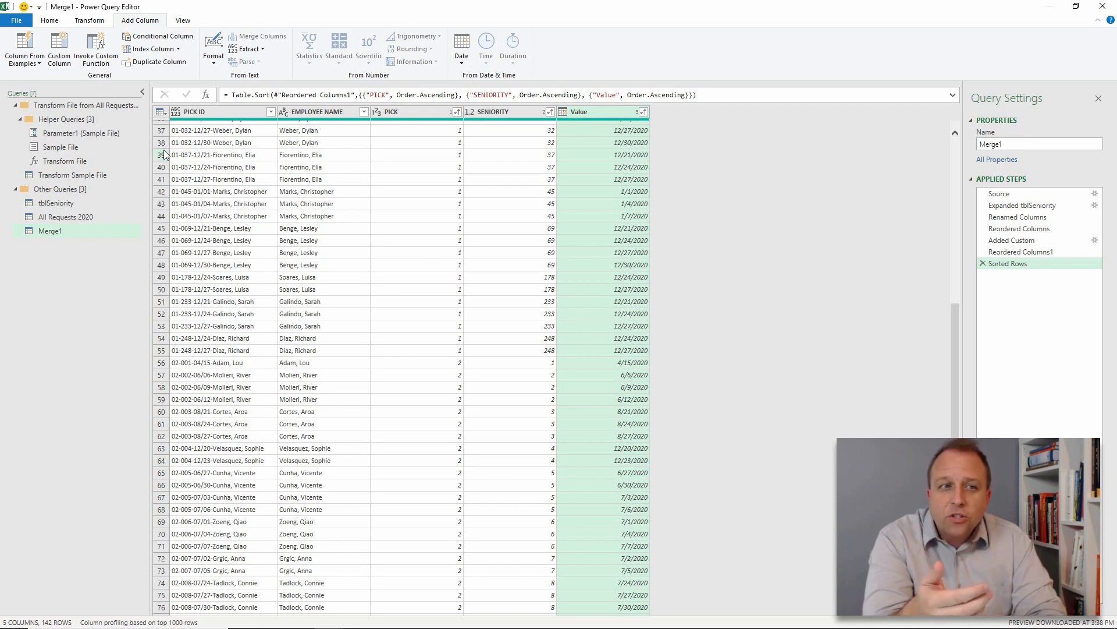
click(49, 21)
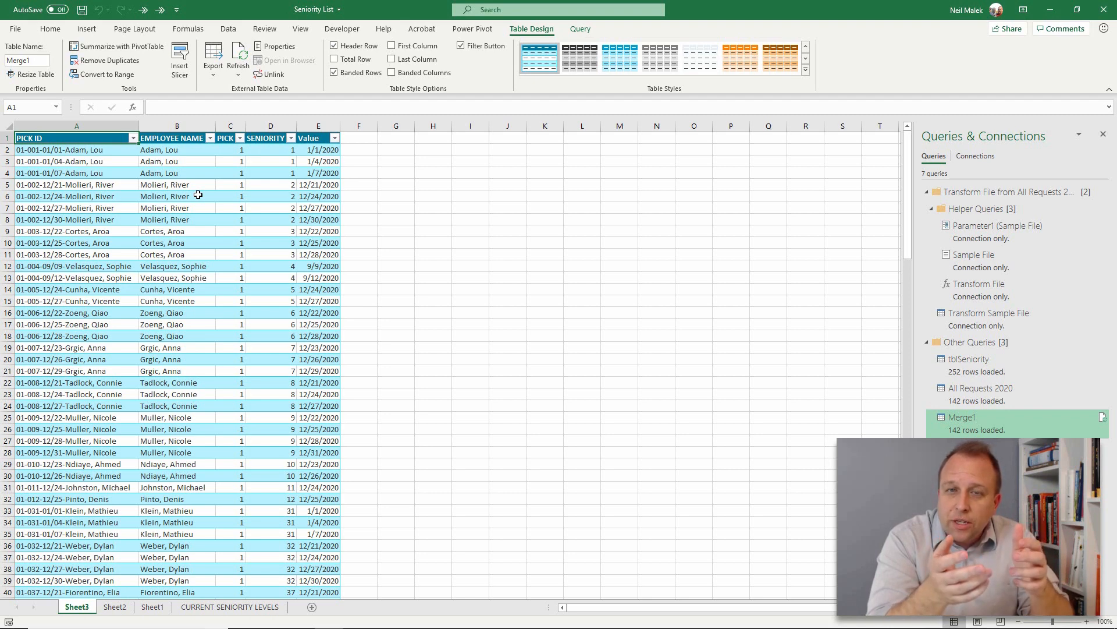
Switch to File Explorer and open the request workbook of the employee with seniority 4 from the All Requests 2020 folder
mouse_move(174, 627)
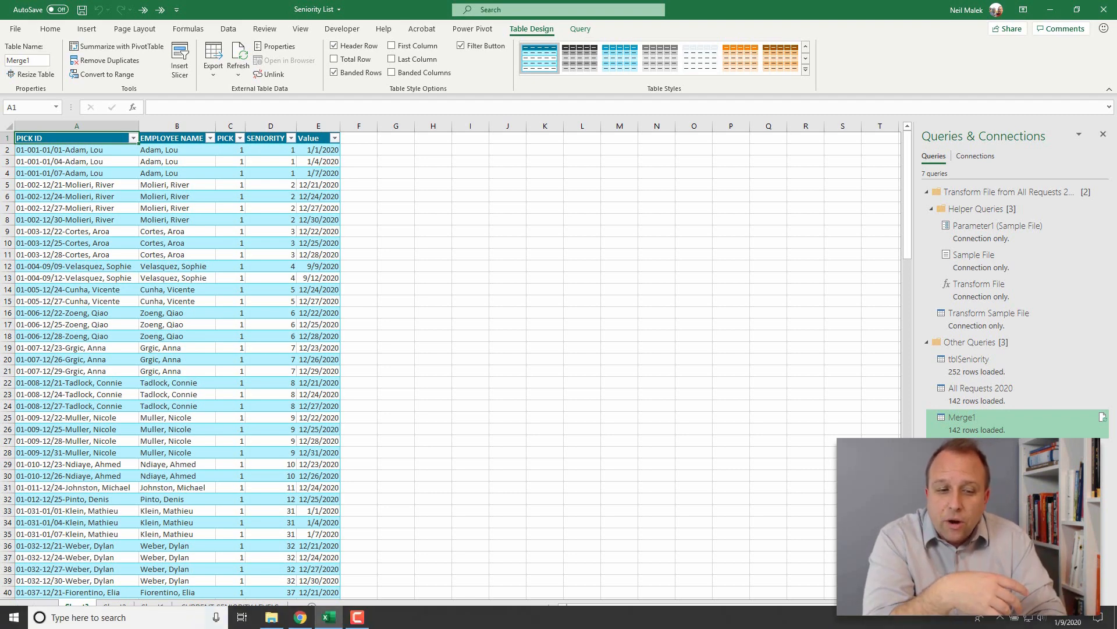
click(272, 617)
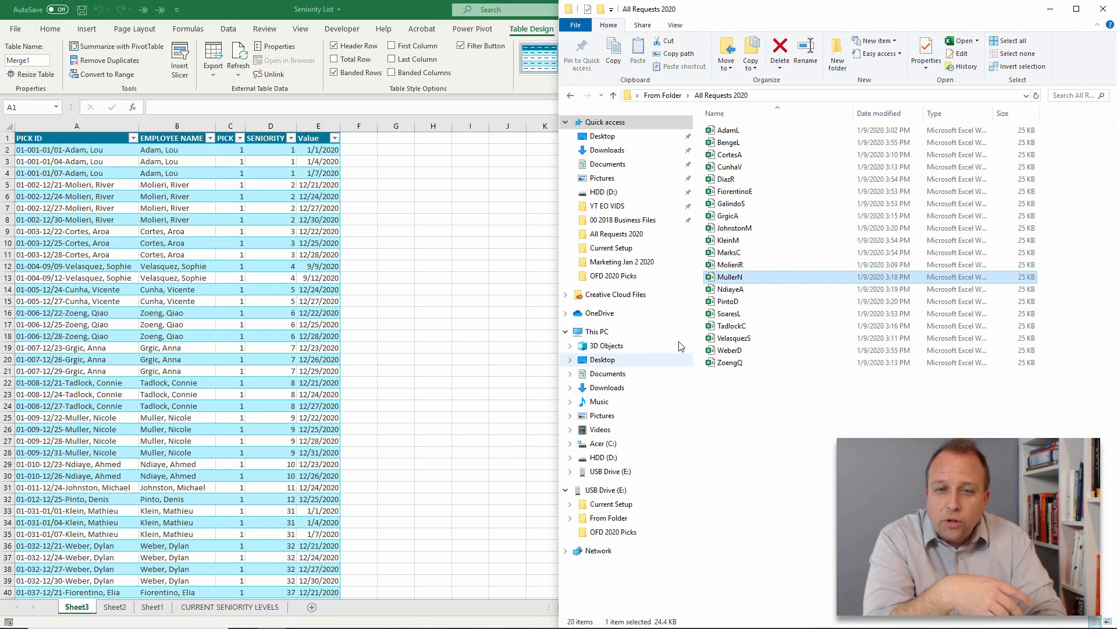
double_click(735, 335)
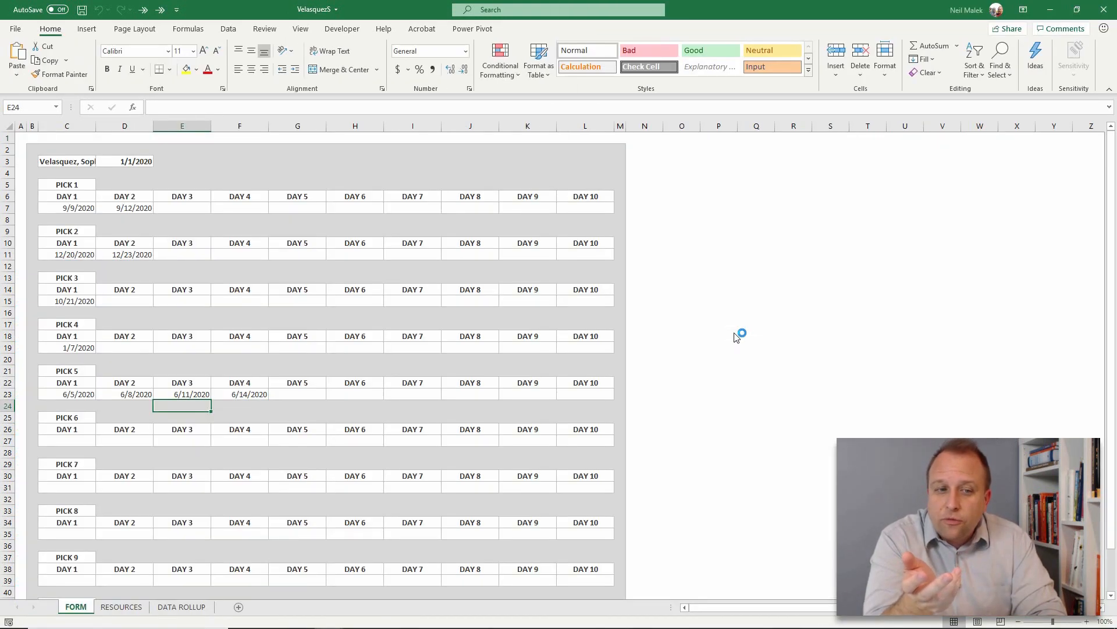
Choose a different employee's name in cell C3 of the FORM sheet
click(91, 161)
click(101, 161)
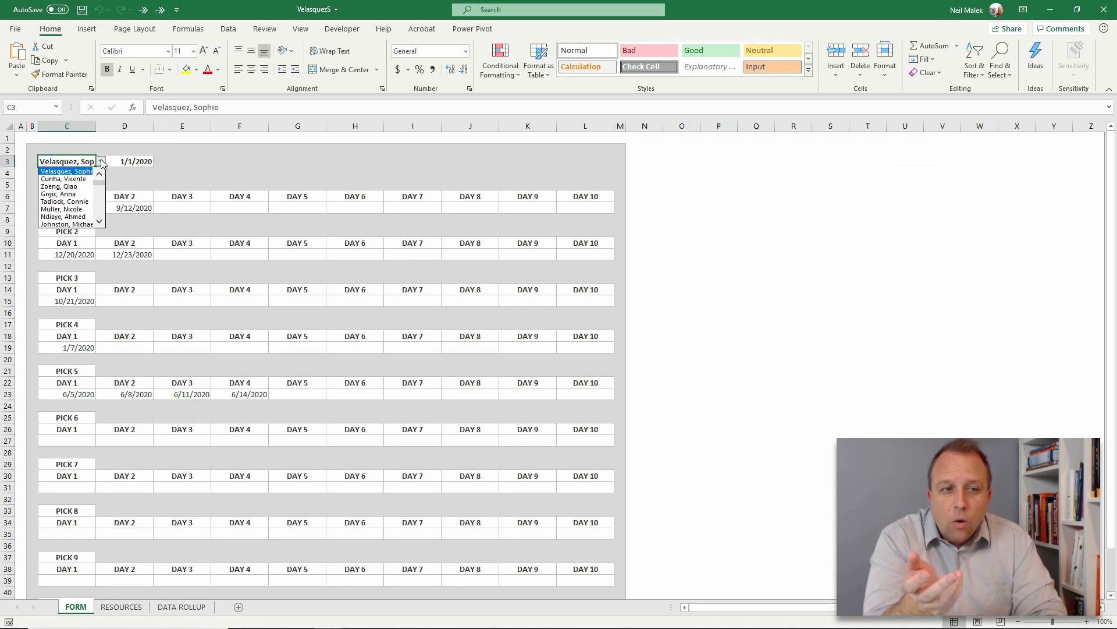
scroll(102, 199, down, 3)
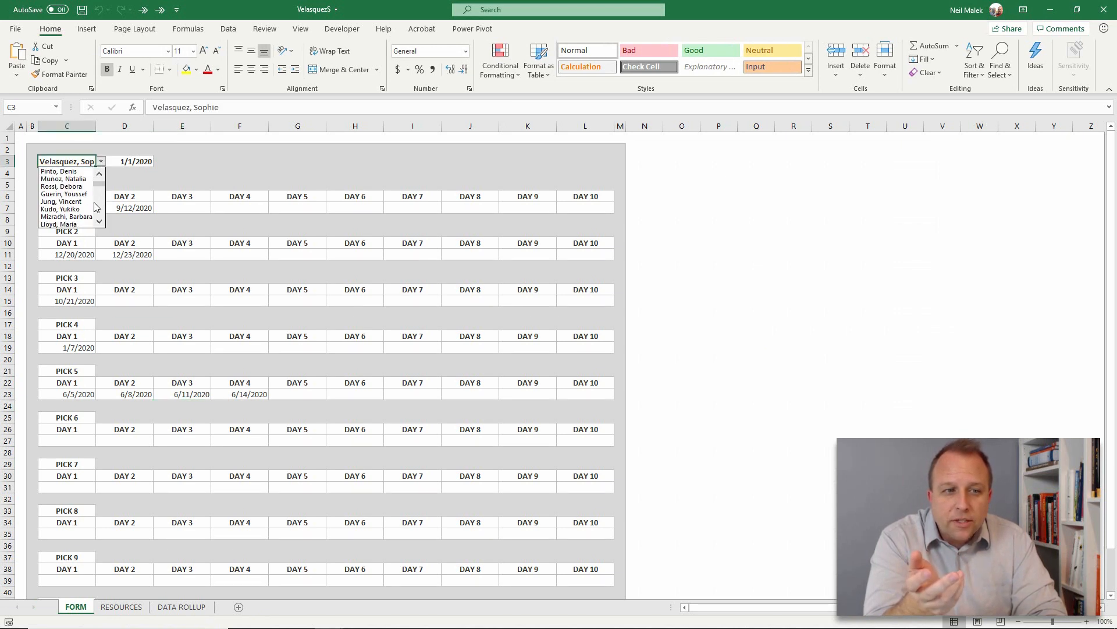
click(80, 224)
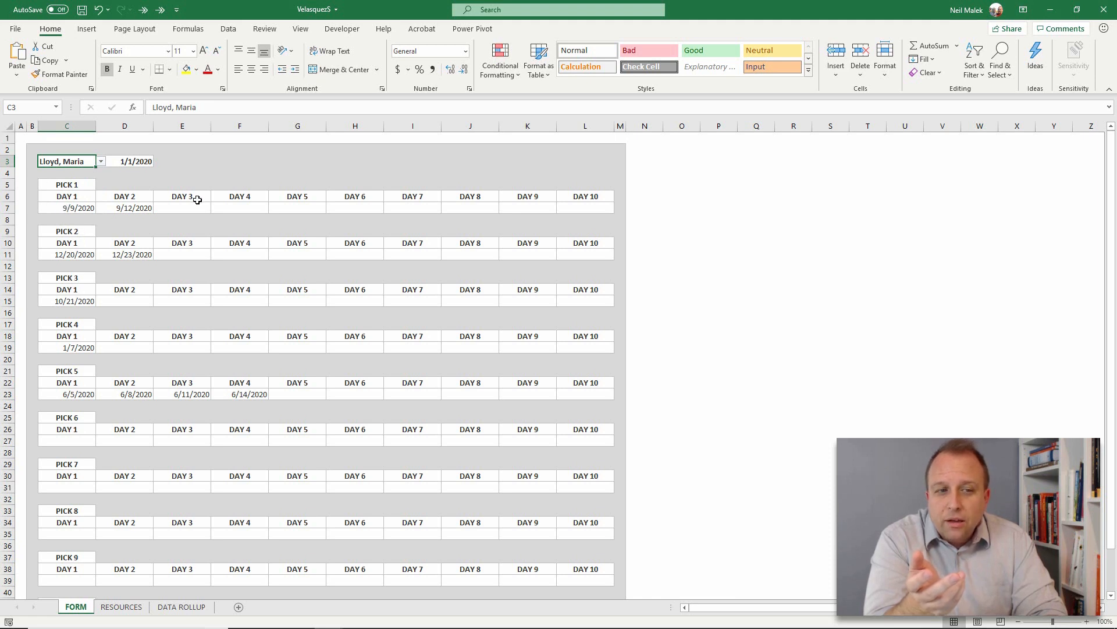
Set DAY 1 of PICK 1 to 12/23/2020
click(78, 205)
click(102, 210)
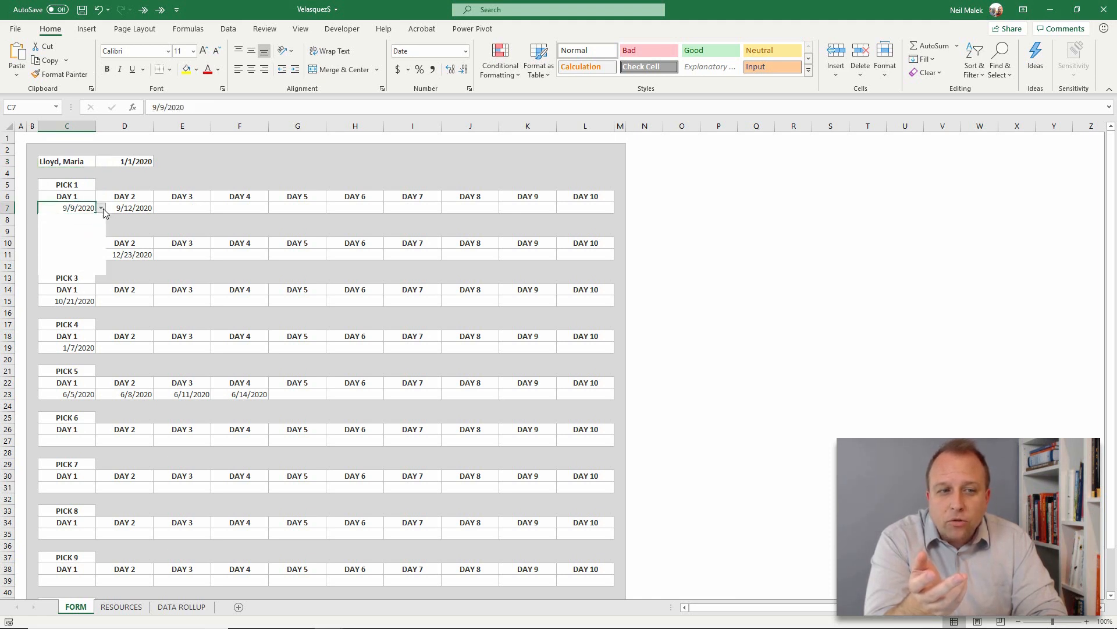
drag(99, 250, 103, 273)
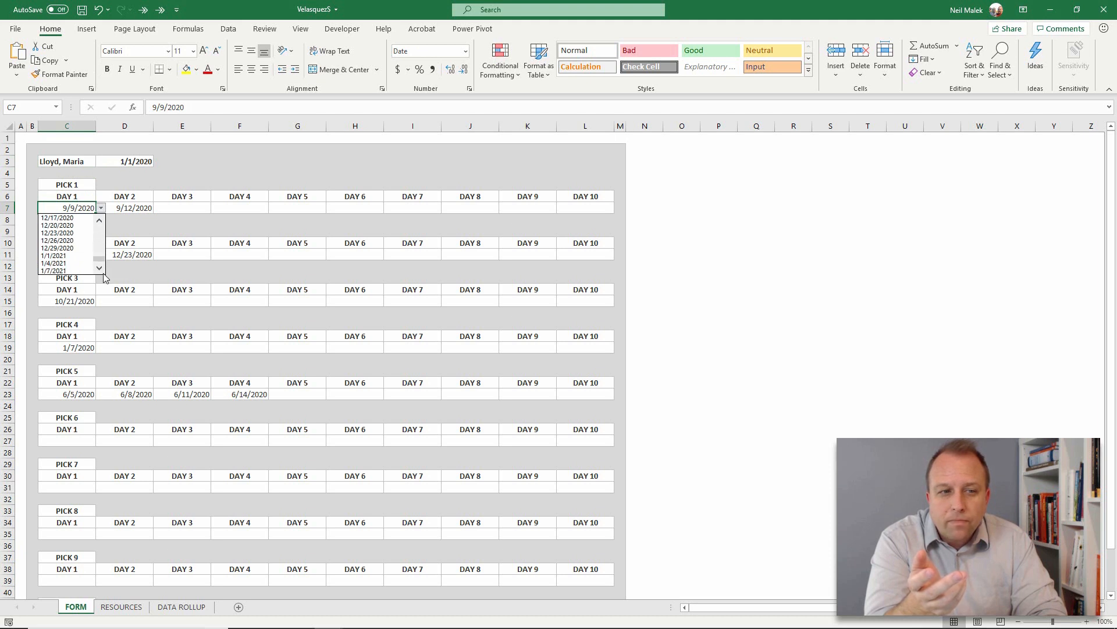
click(71, 239)
Set DAY 2 of PICK 1 to 12/26/2020
click(147, 209)
click(158, 209)
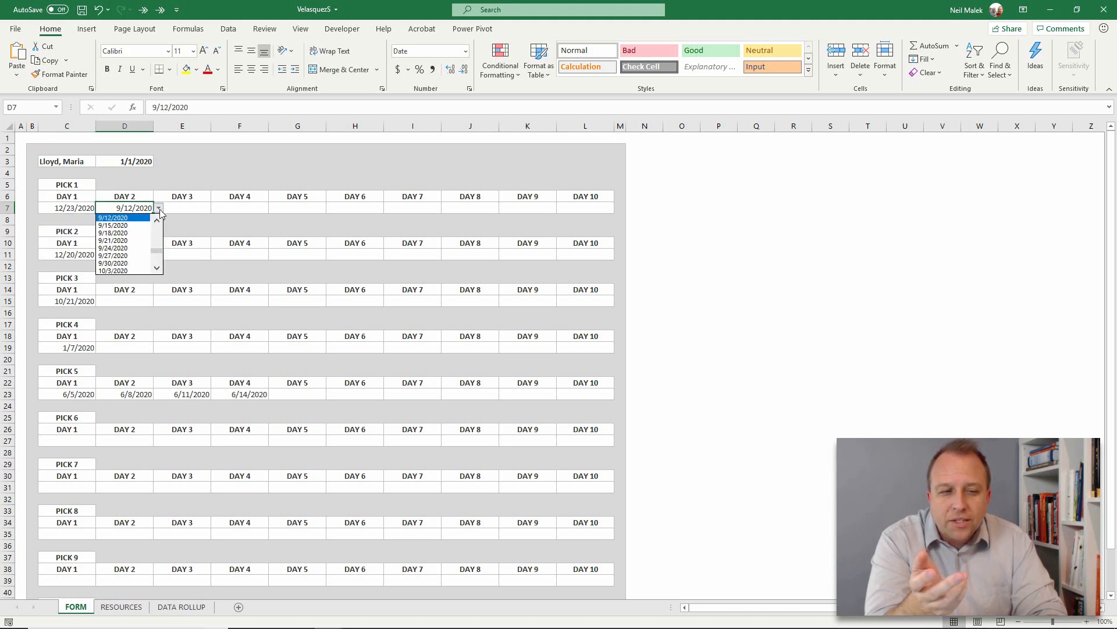
click(162, 255)
click(160, 262)
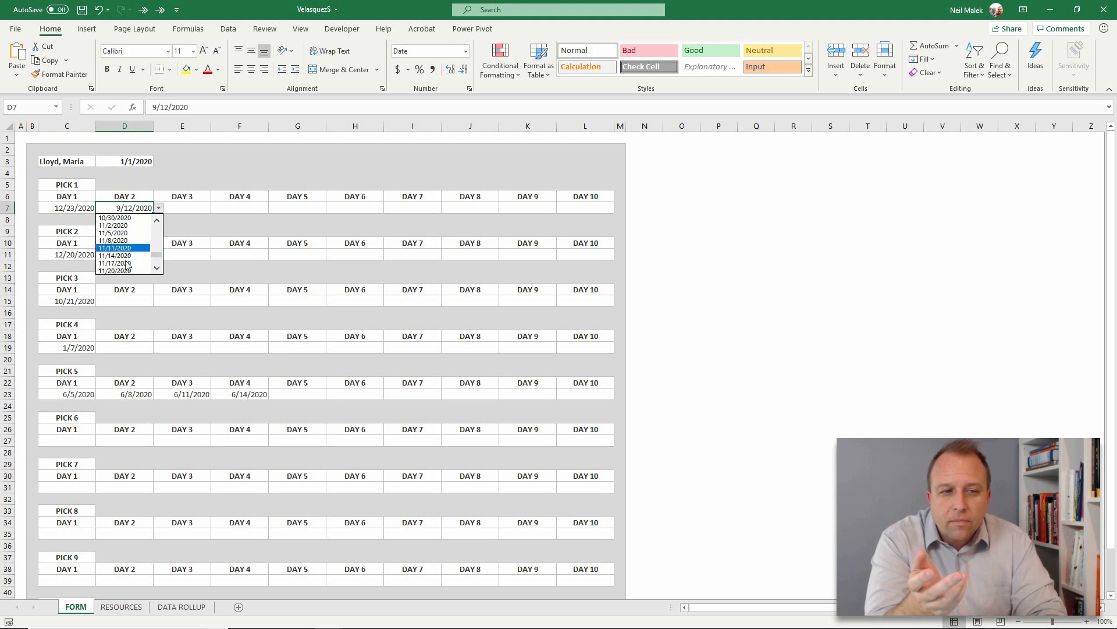
click(156, 268)
click(156, 269)
click(156, 269)
click(156, 269)
click(155, 268)
click(155, 268)
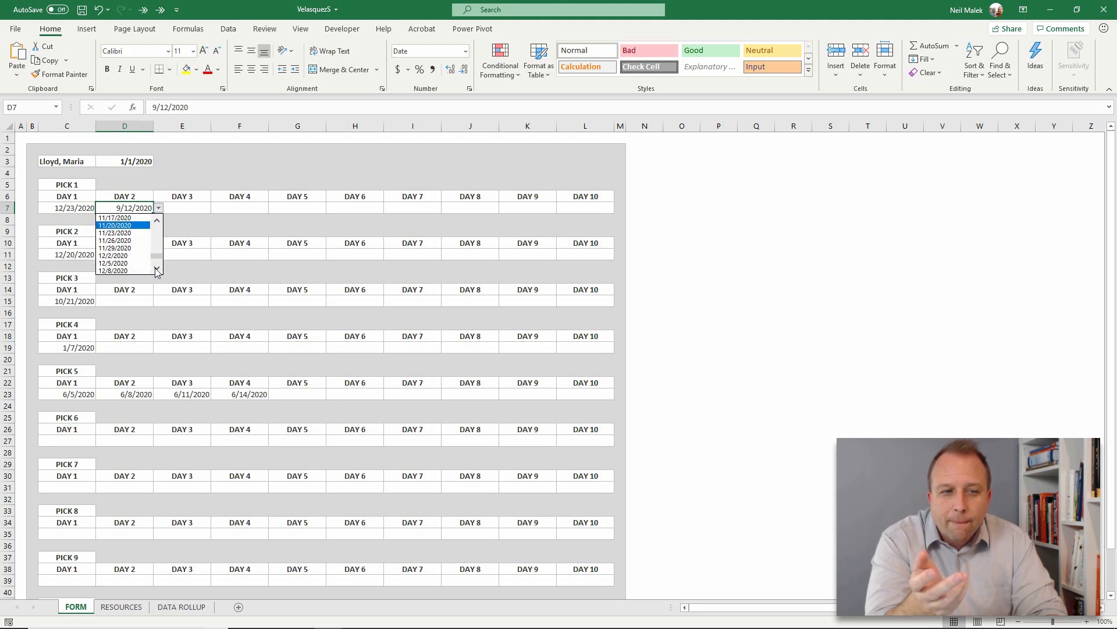
click(156, 268)
click(156, 269)
click(156, 269)
click(156, 268)
click(156, 269)
click(156, 268)
click(156, 268)
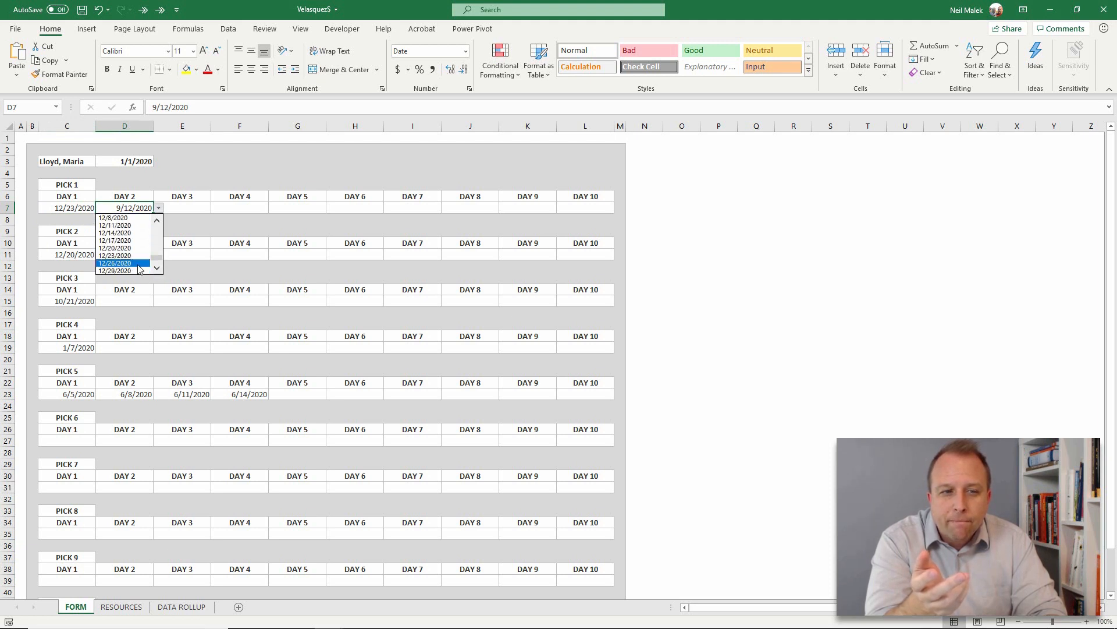
click(139, 265)
Clear the requested dates from PICK 2, PICK 3 and PICK 4 on the FORM sheet
drag(84, 252, 145, 254)
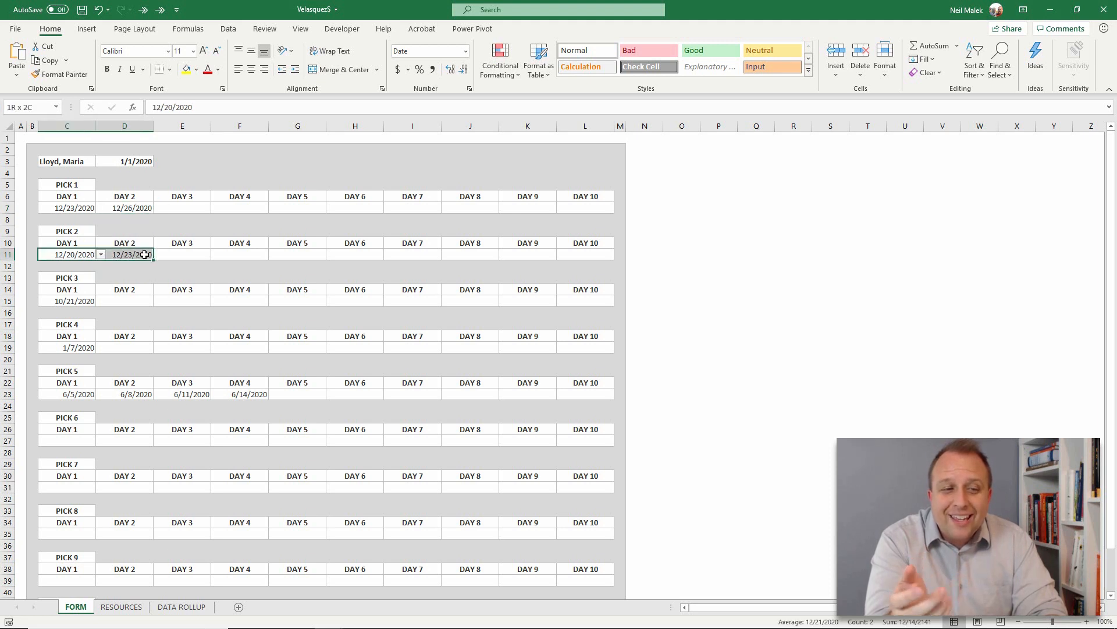
key(Delete)
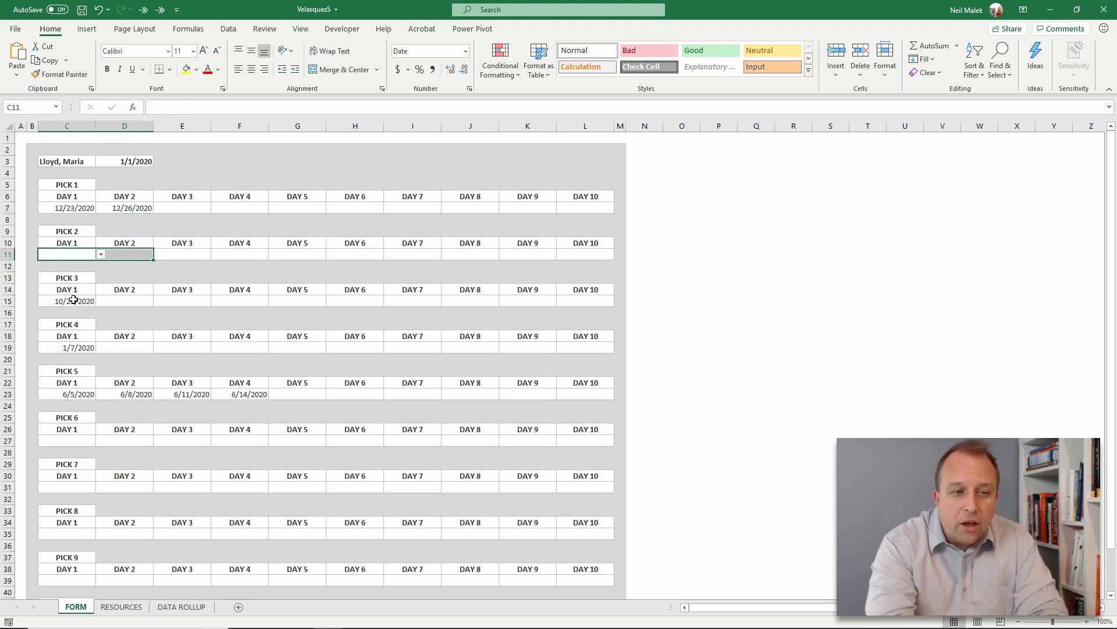
click(73, 300)
key(Delete)
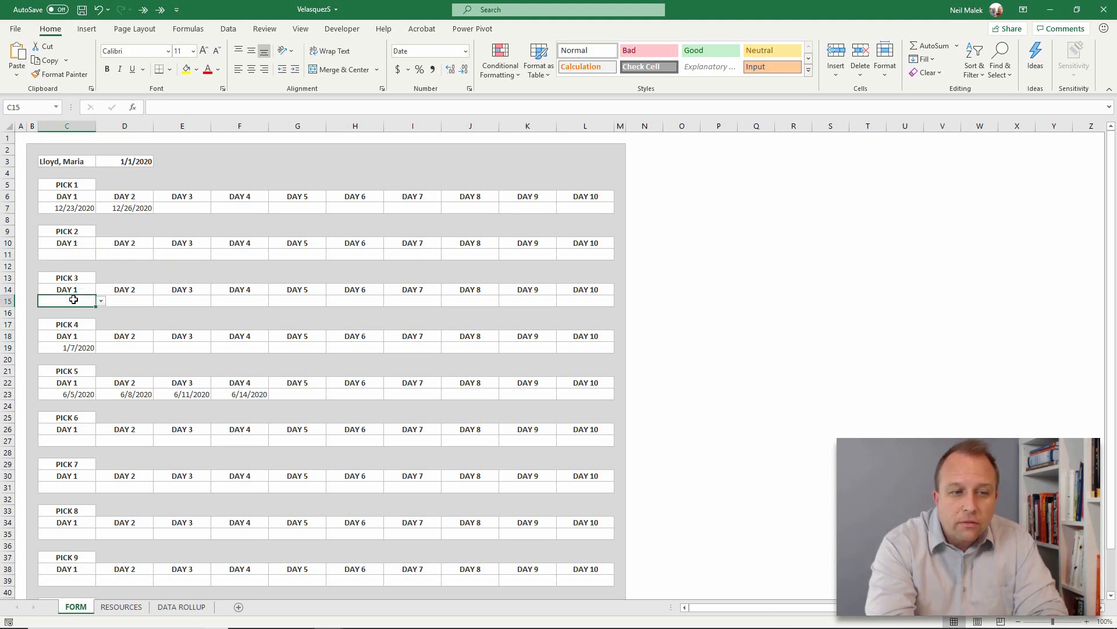
click(76, 343)
key(Delete)
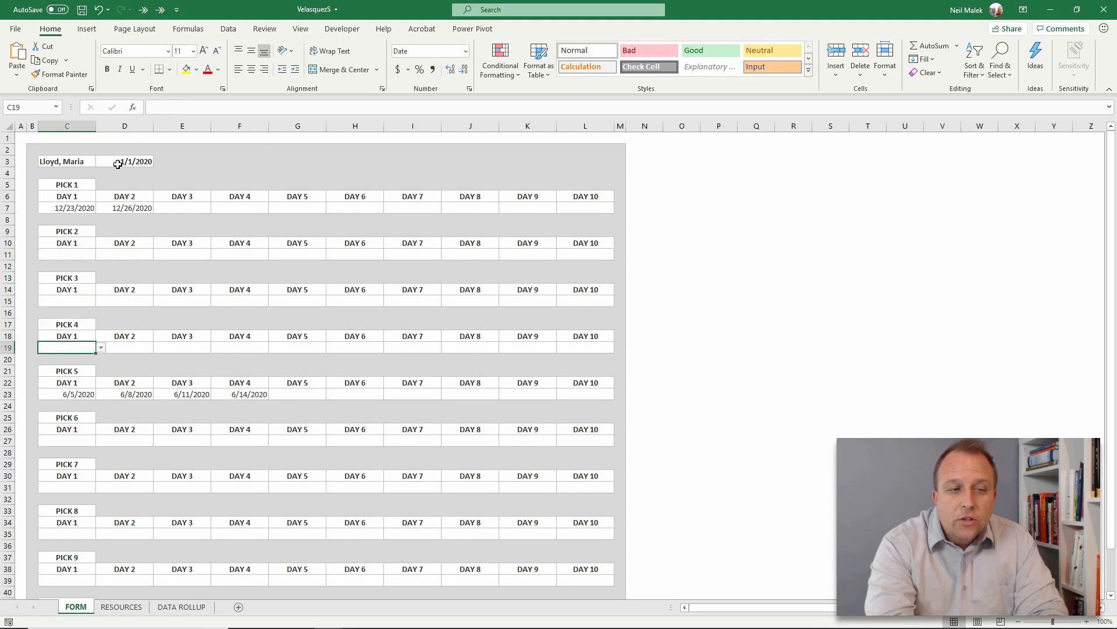
Save the form as a new workbook in All Requests 2020, named with the chosen employee's last name and first initial, and close it
click(9, 34)
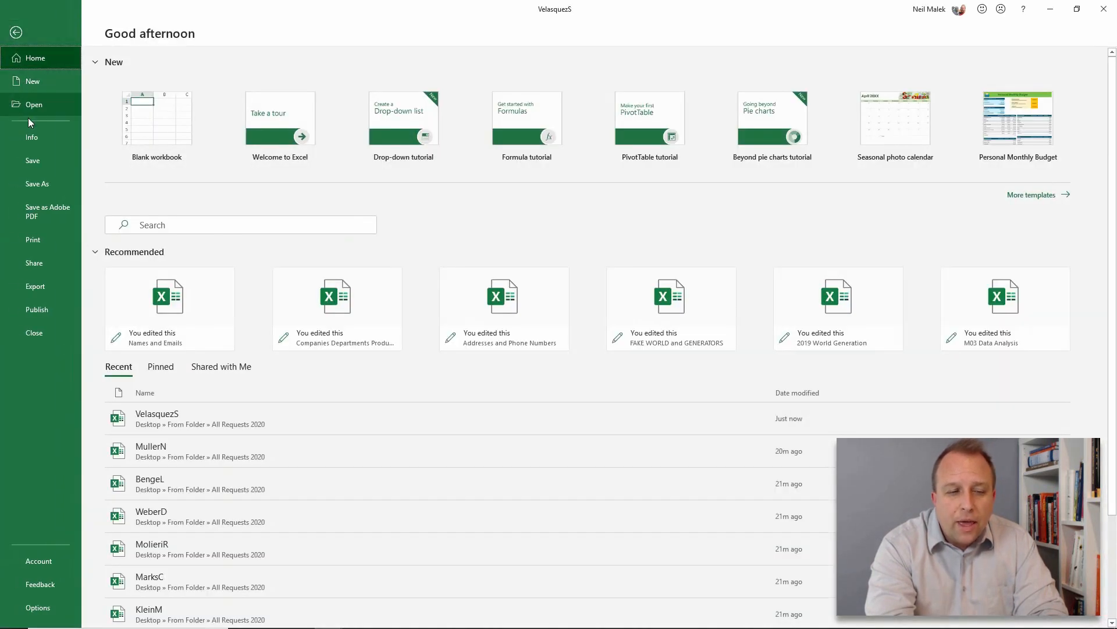
click(43, 183)
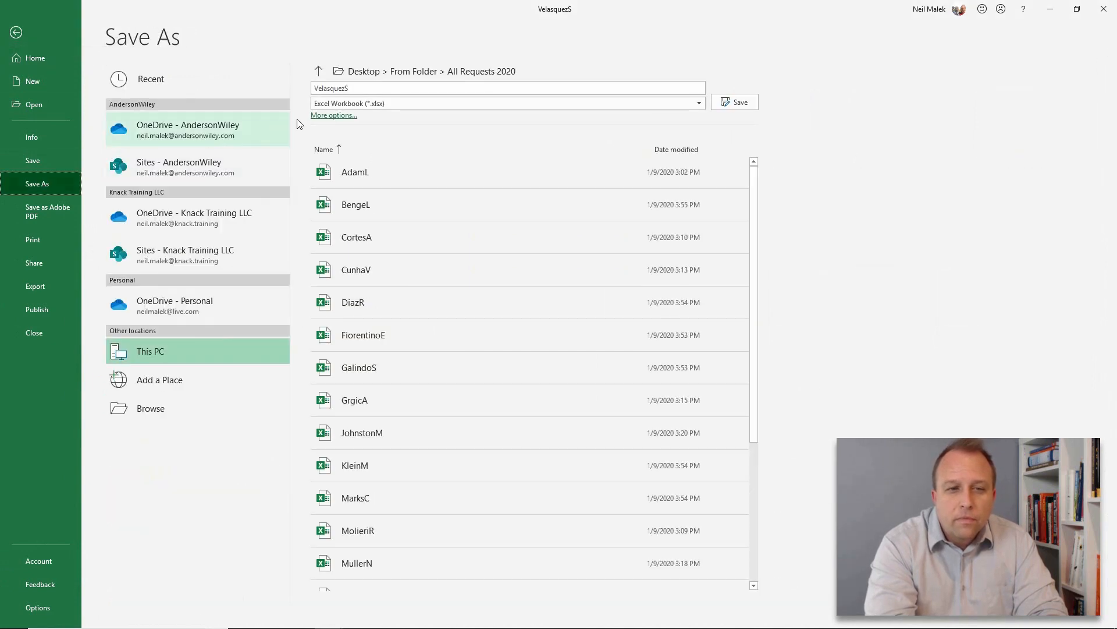
click(336, 89)
text(LioydM)
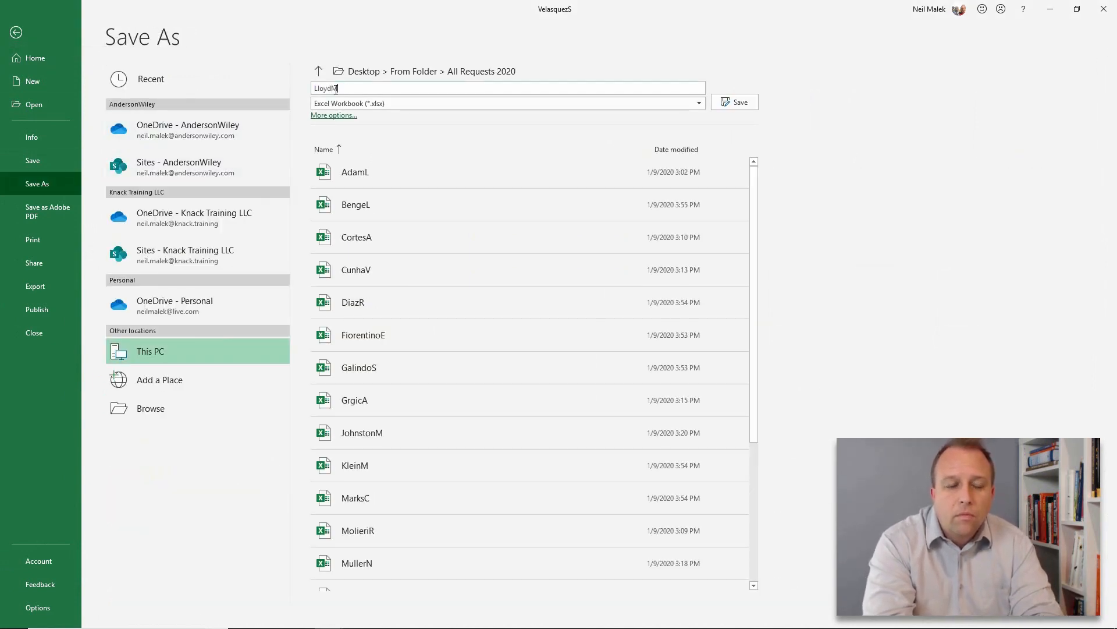
key(Return)
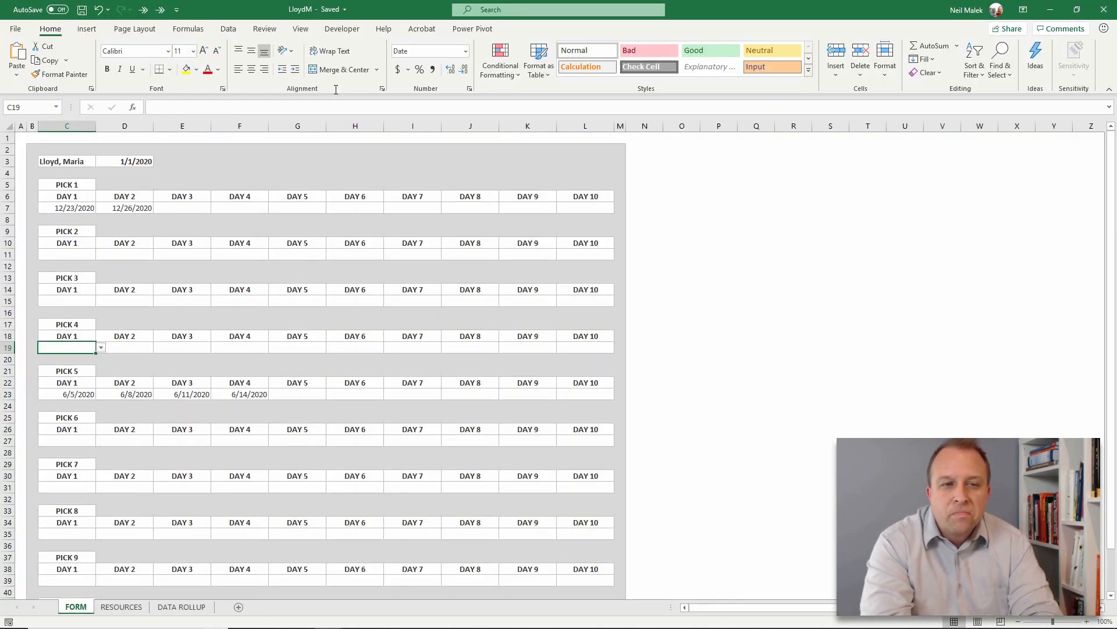
click(1106, 13)
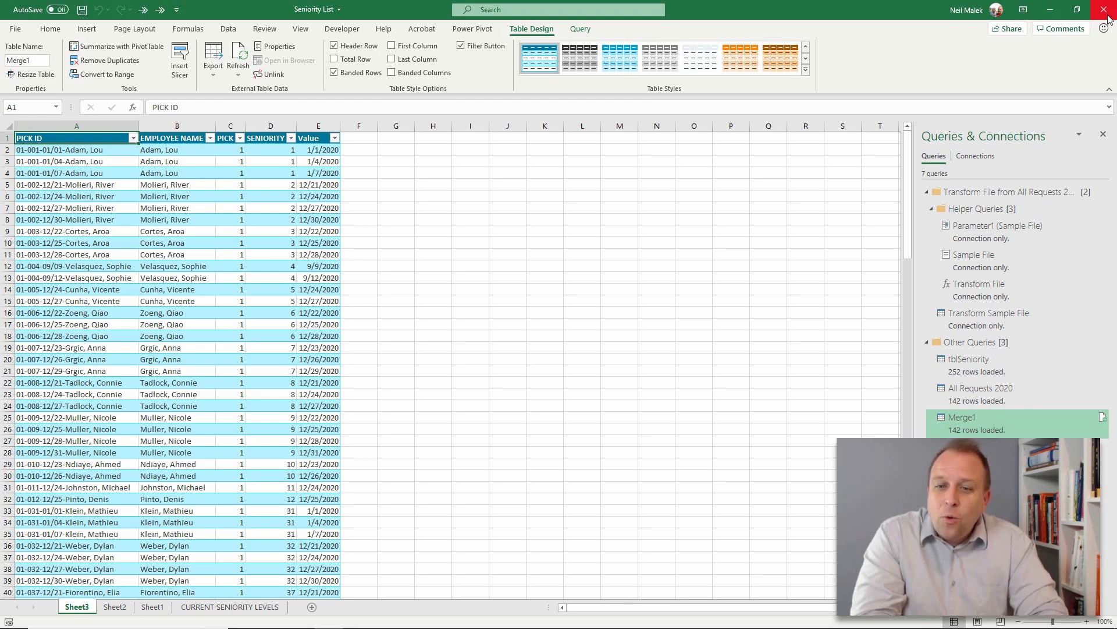
Refresh the Merge1 query in the Seniority List workbook and select the added employee's PICK 1 rows, A33:E34
click(1105, 422)
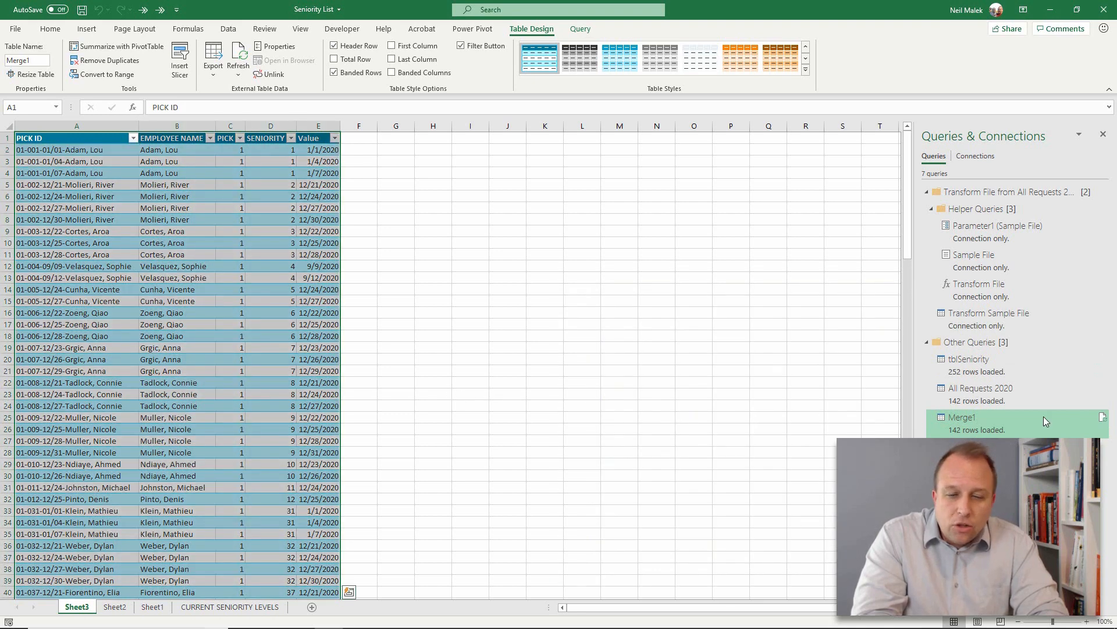
click(1102, 417)
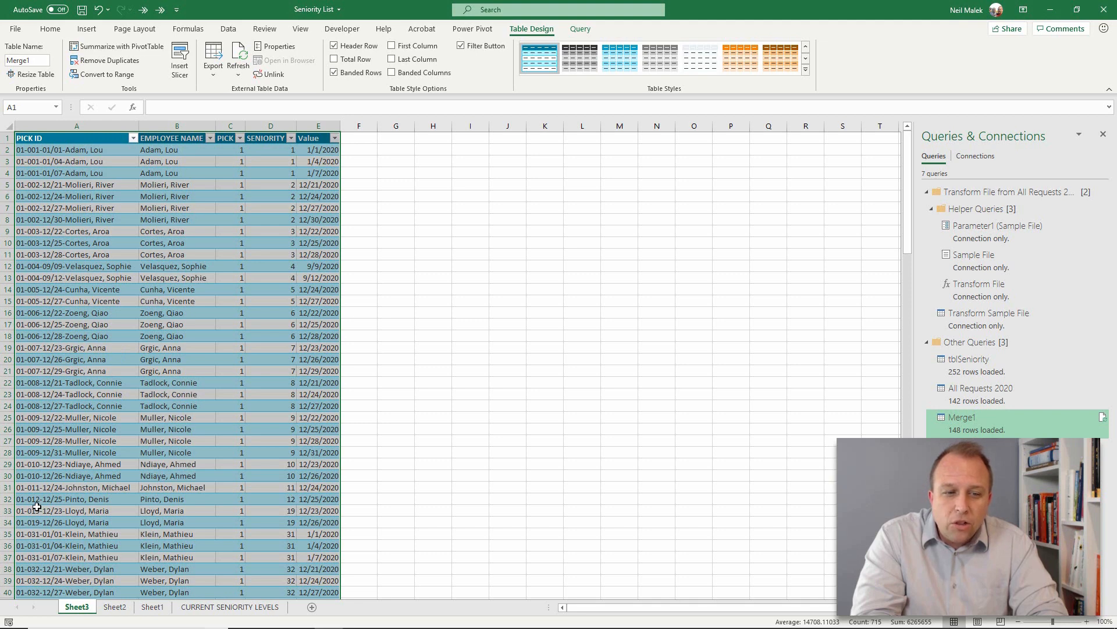
drag(36, 510, 319, 522)
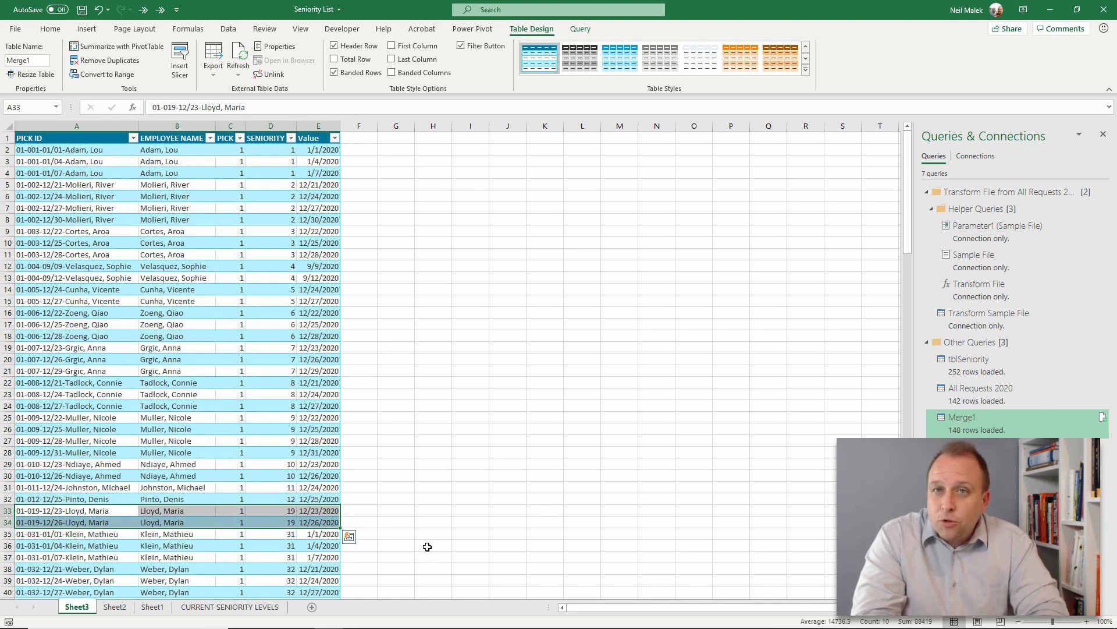